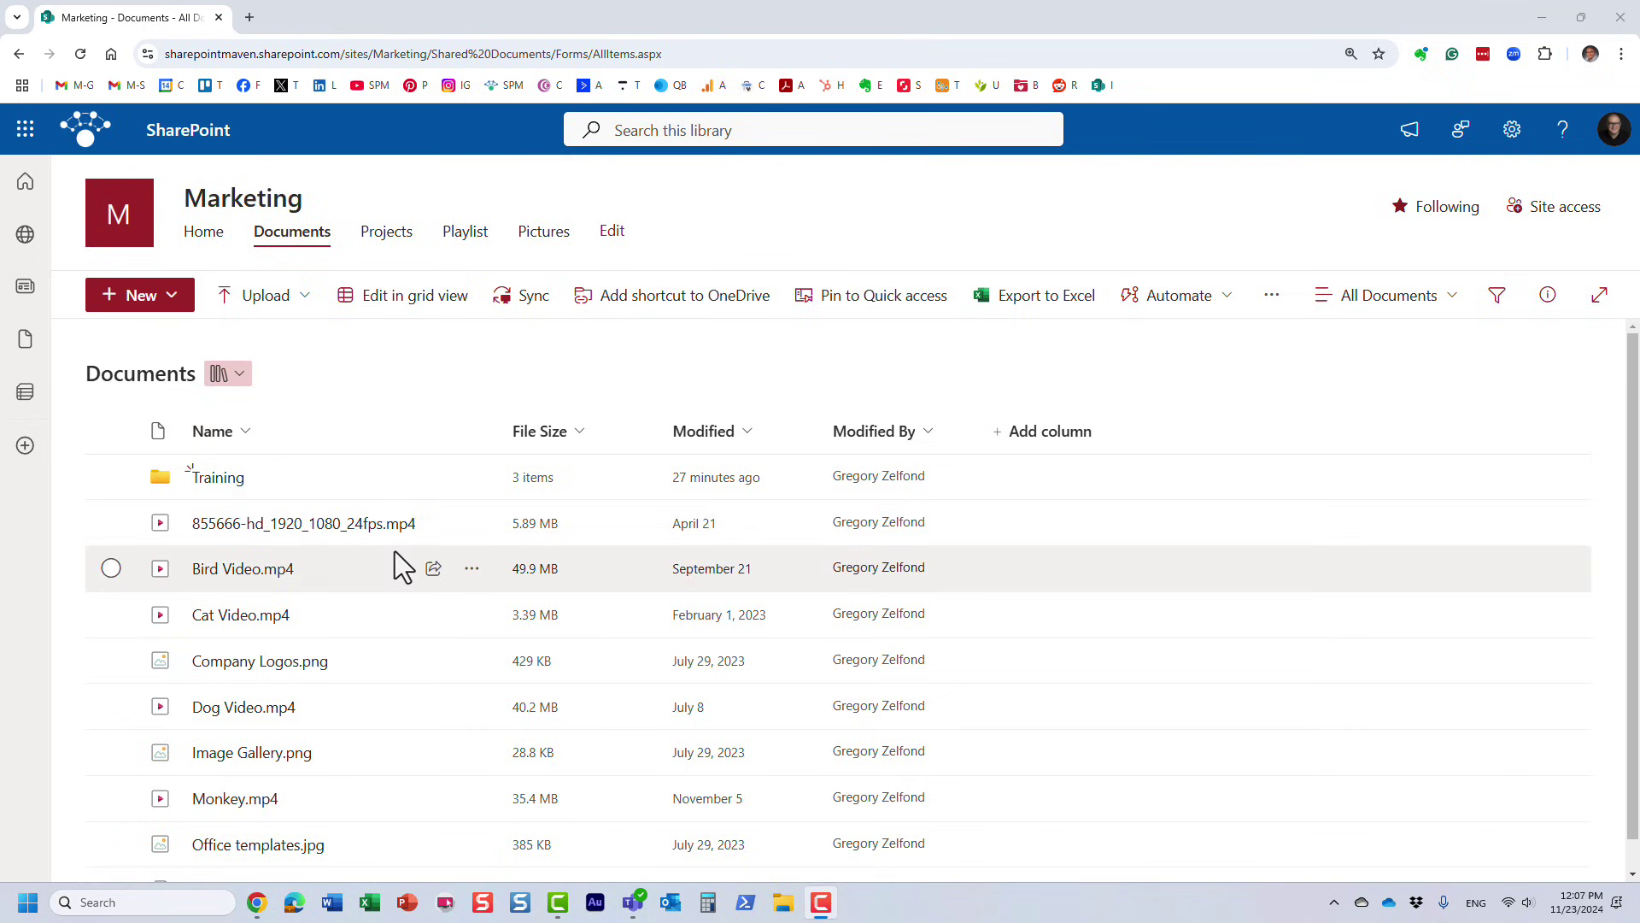
pyautogui.scroll(-1, 340, 576)
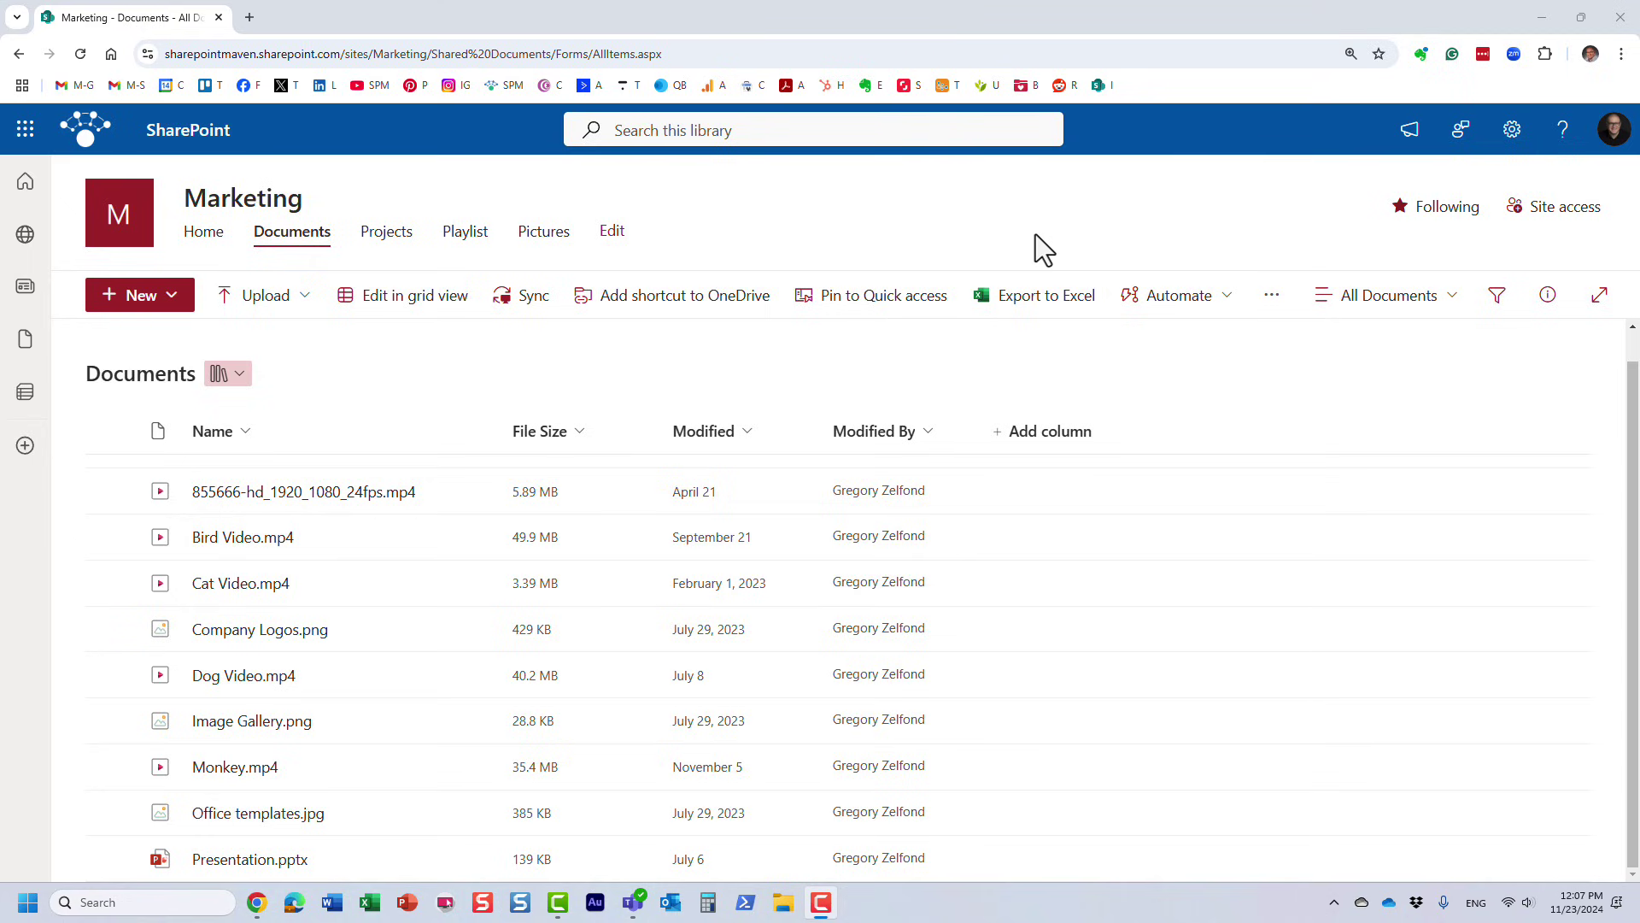
pyautogui.scroll(1, 669, 693)
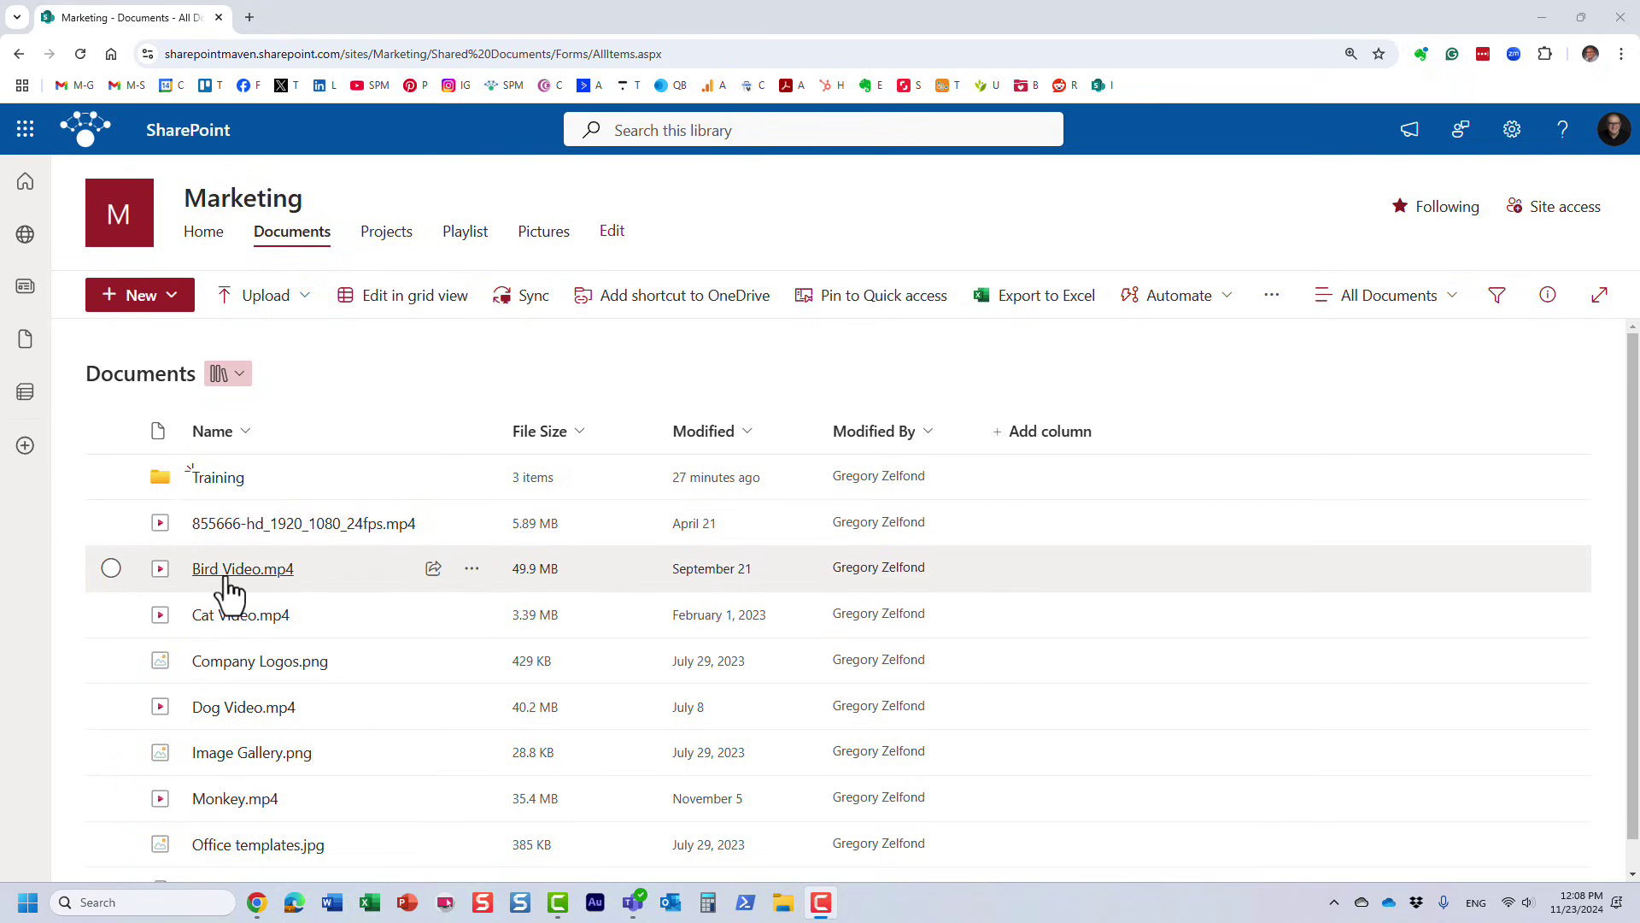
pyautogui.moveTo(230, 589)
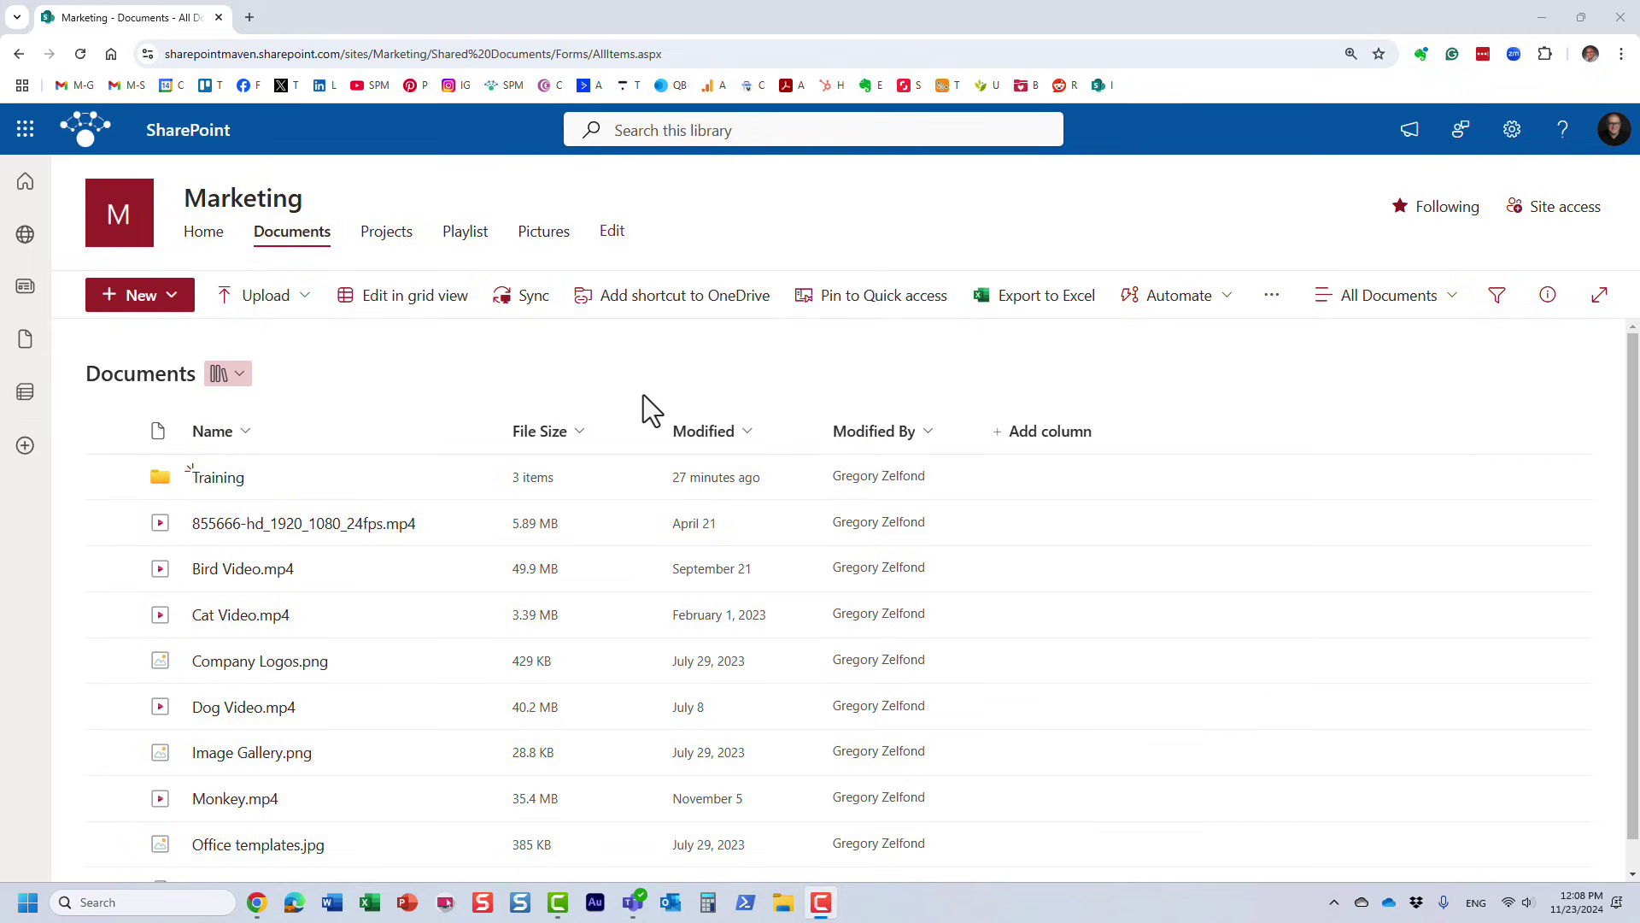
# From the Marketing site's home page, start a new list based on Microsoft's Playlist template.
pyautogui.click(203, 243)
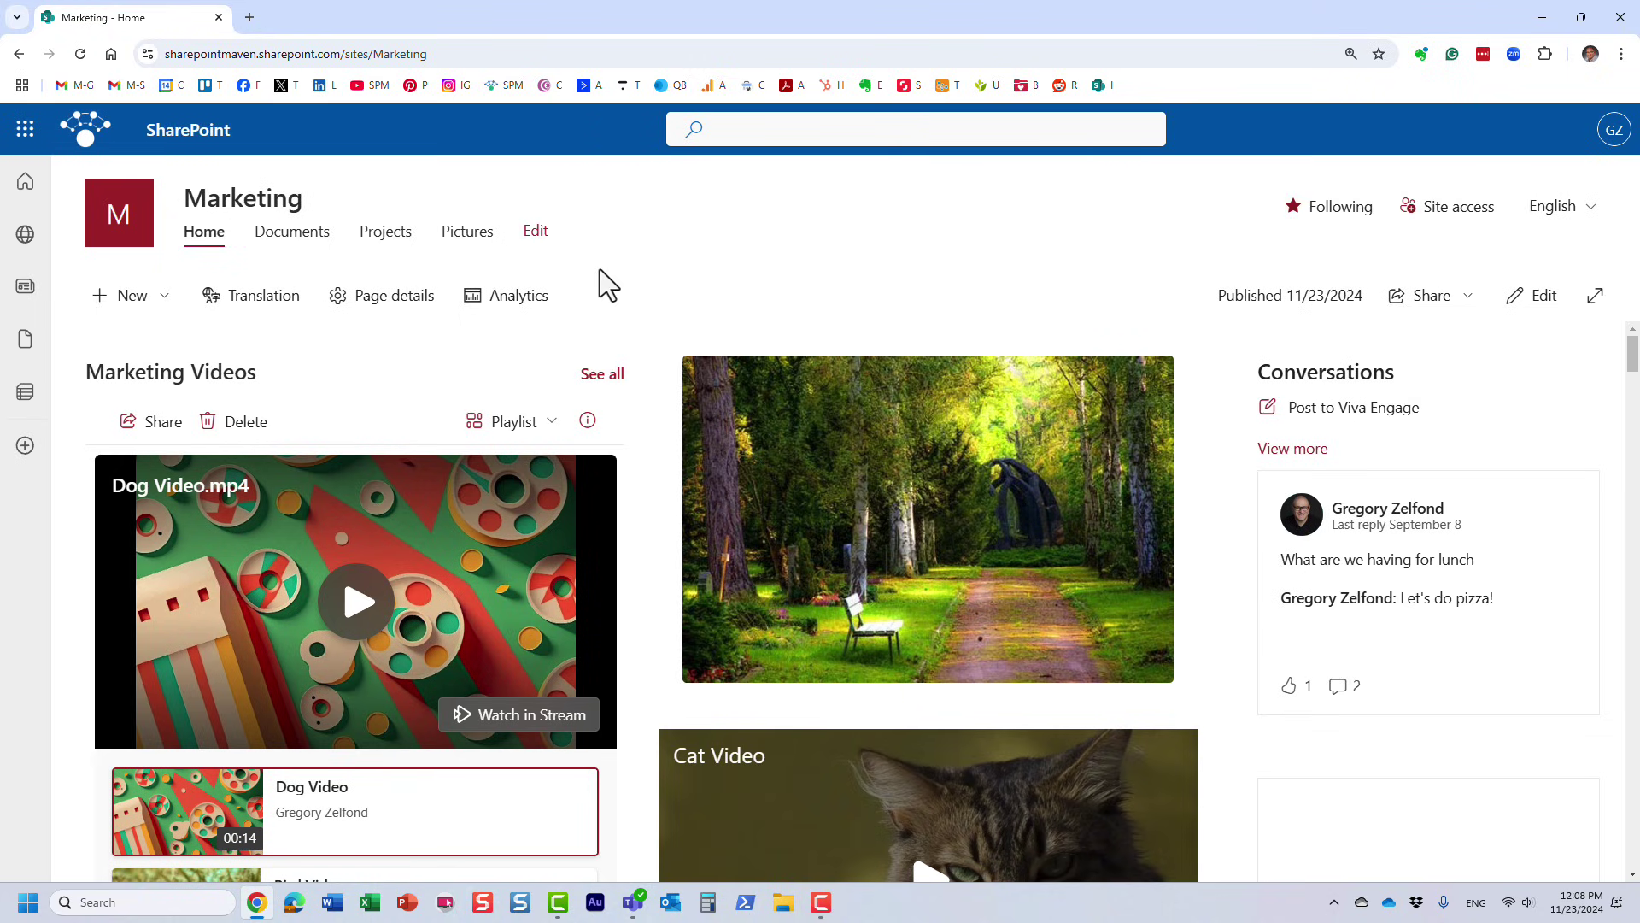
pyautogui.click(163, 299)
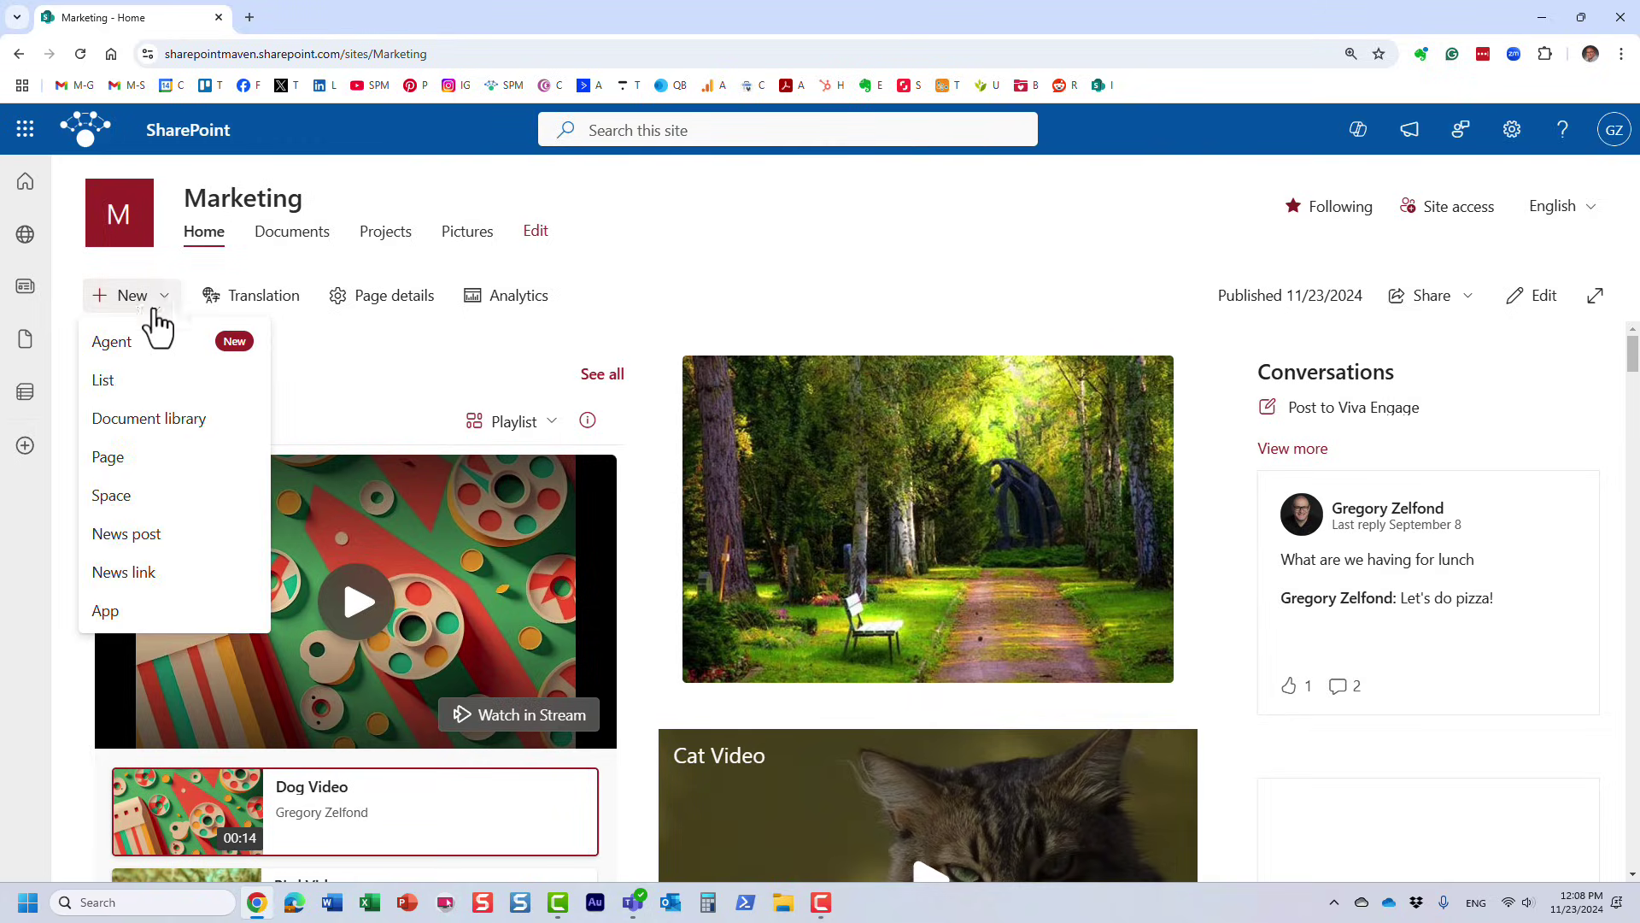
pyautogui.click(103, 380)
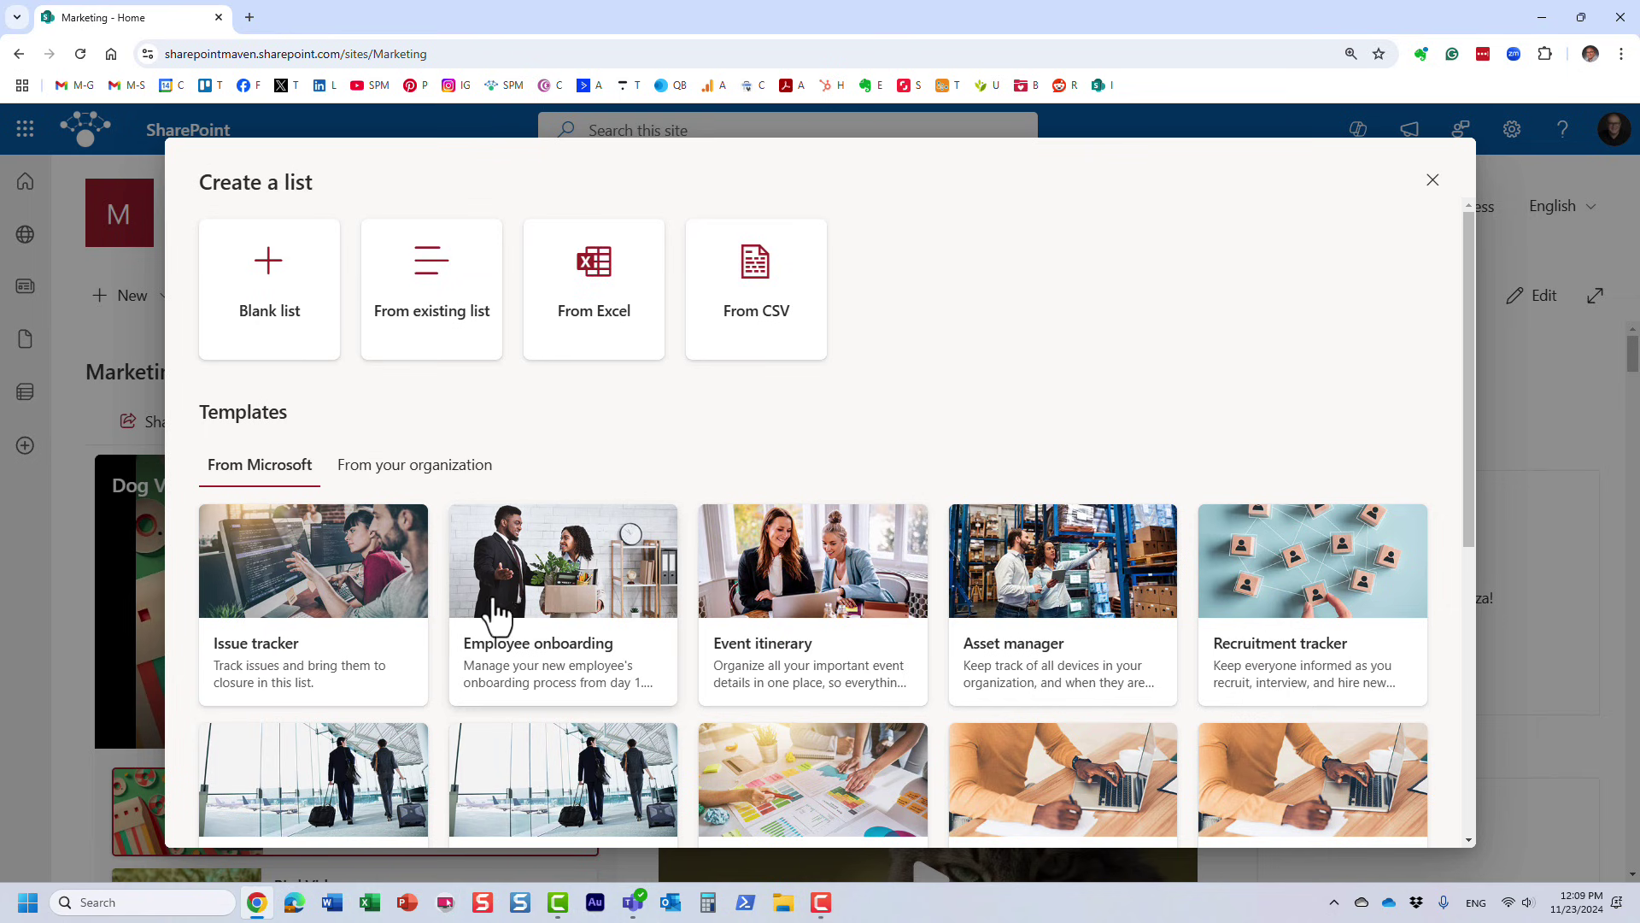
pyautogui.scroll(-3, 496, 613)
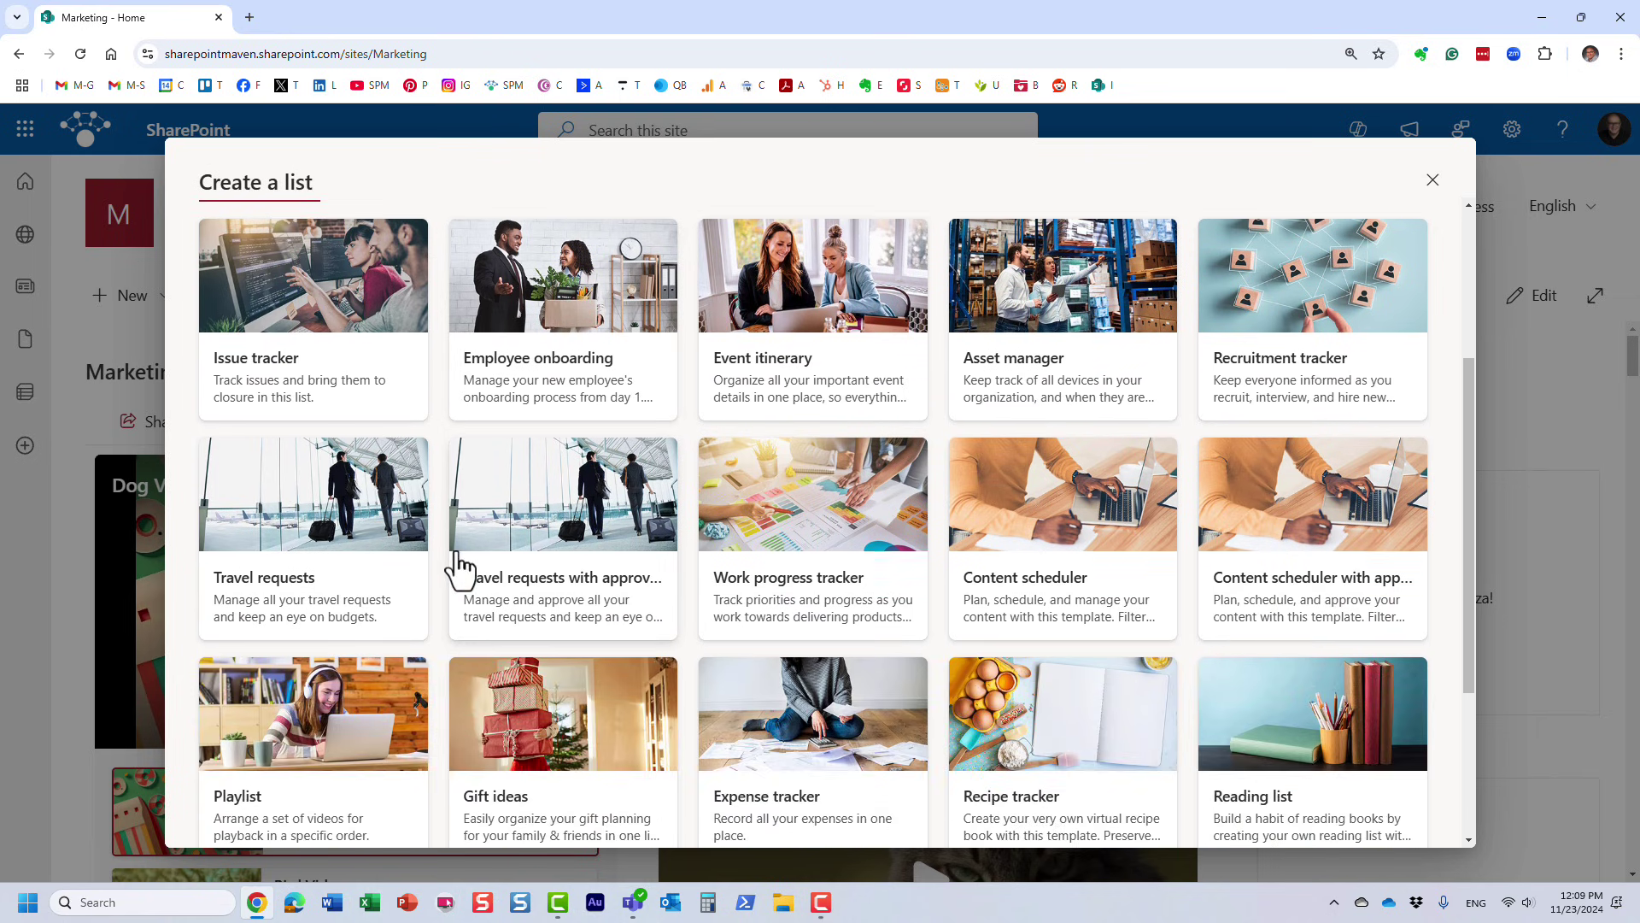
pyautogui.scroll(-2, 461, 568)
pyautogui.scroll(-1, 410, 502)
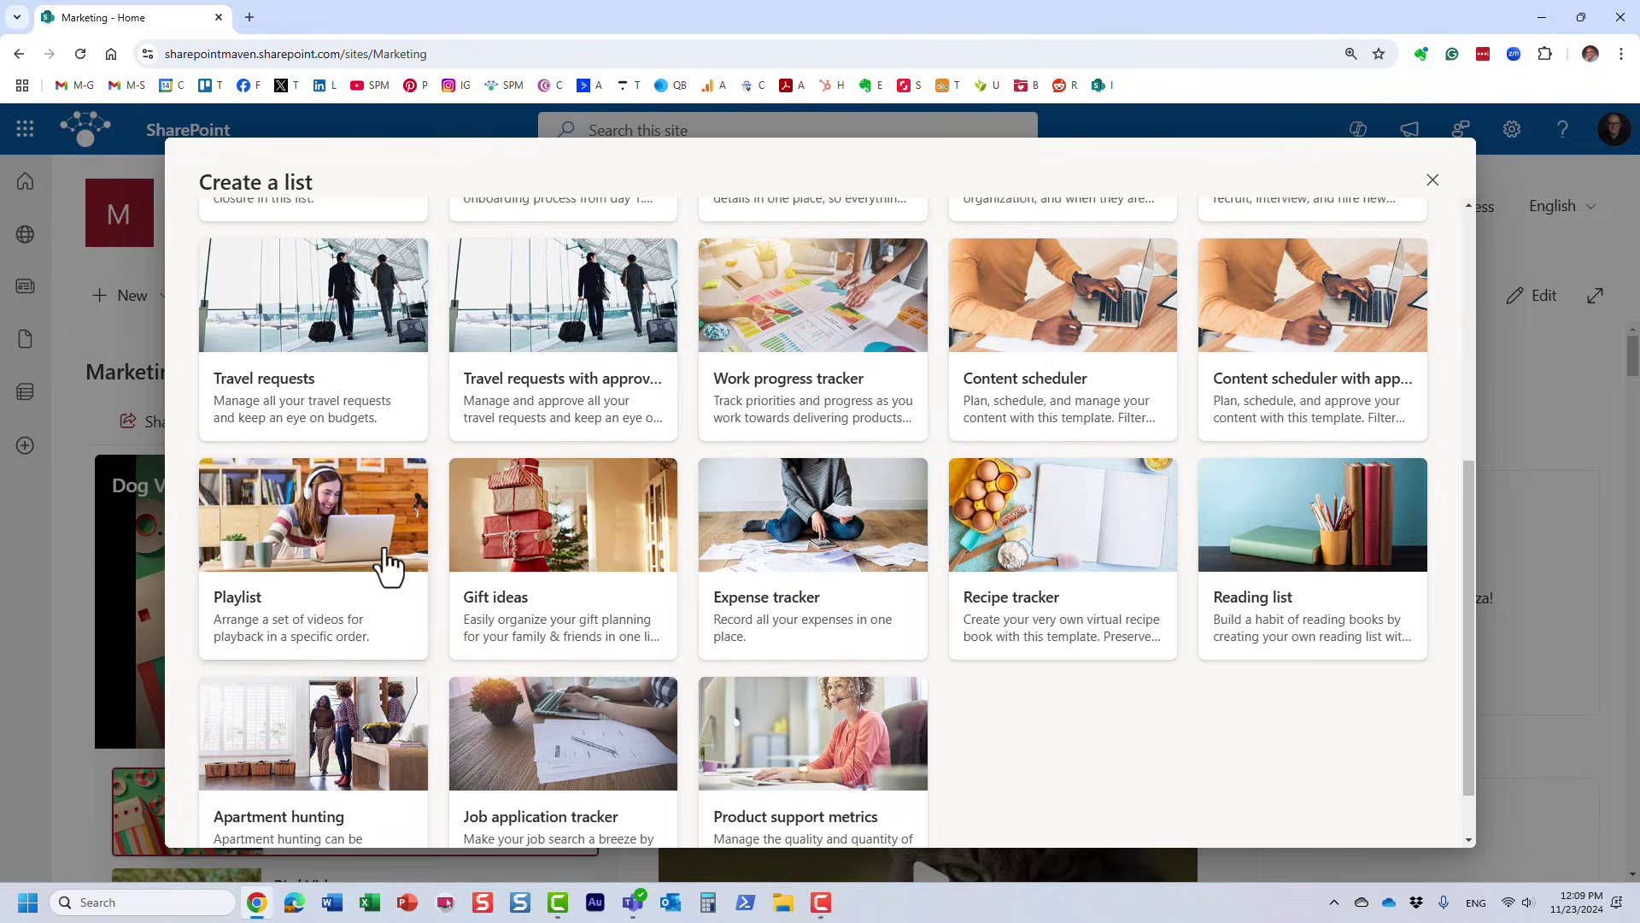
pyautogui.click(318, 519)
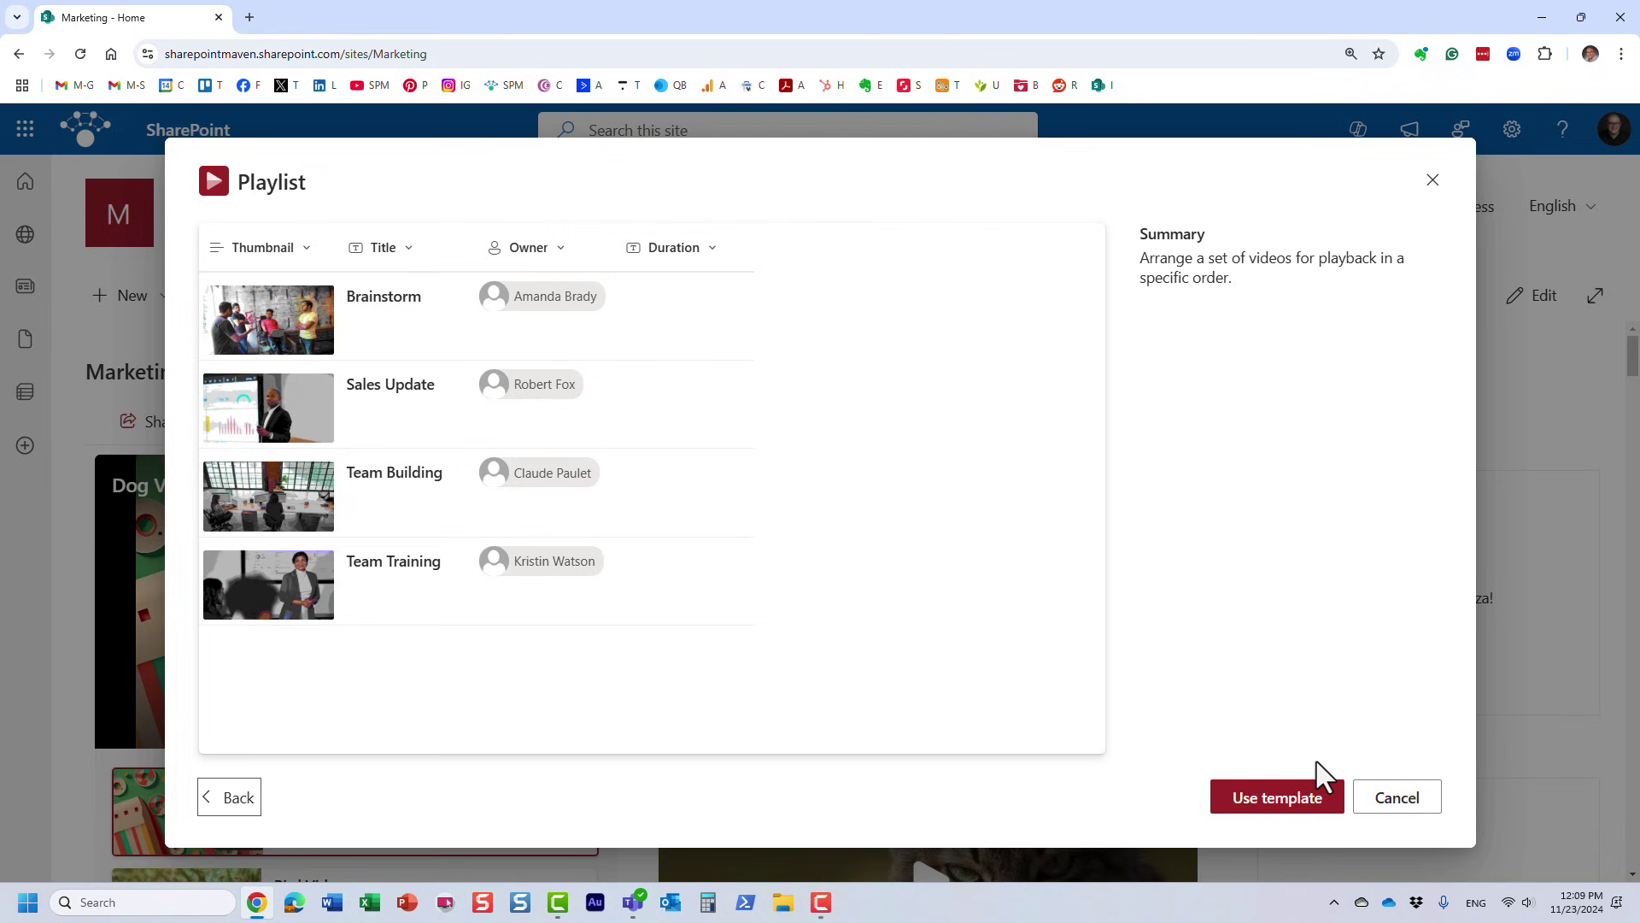
pyautogui.click(1281, 806)
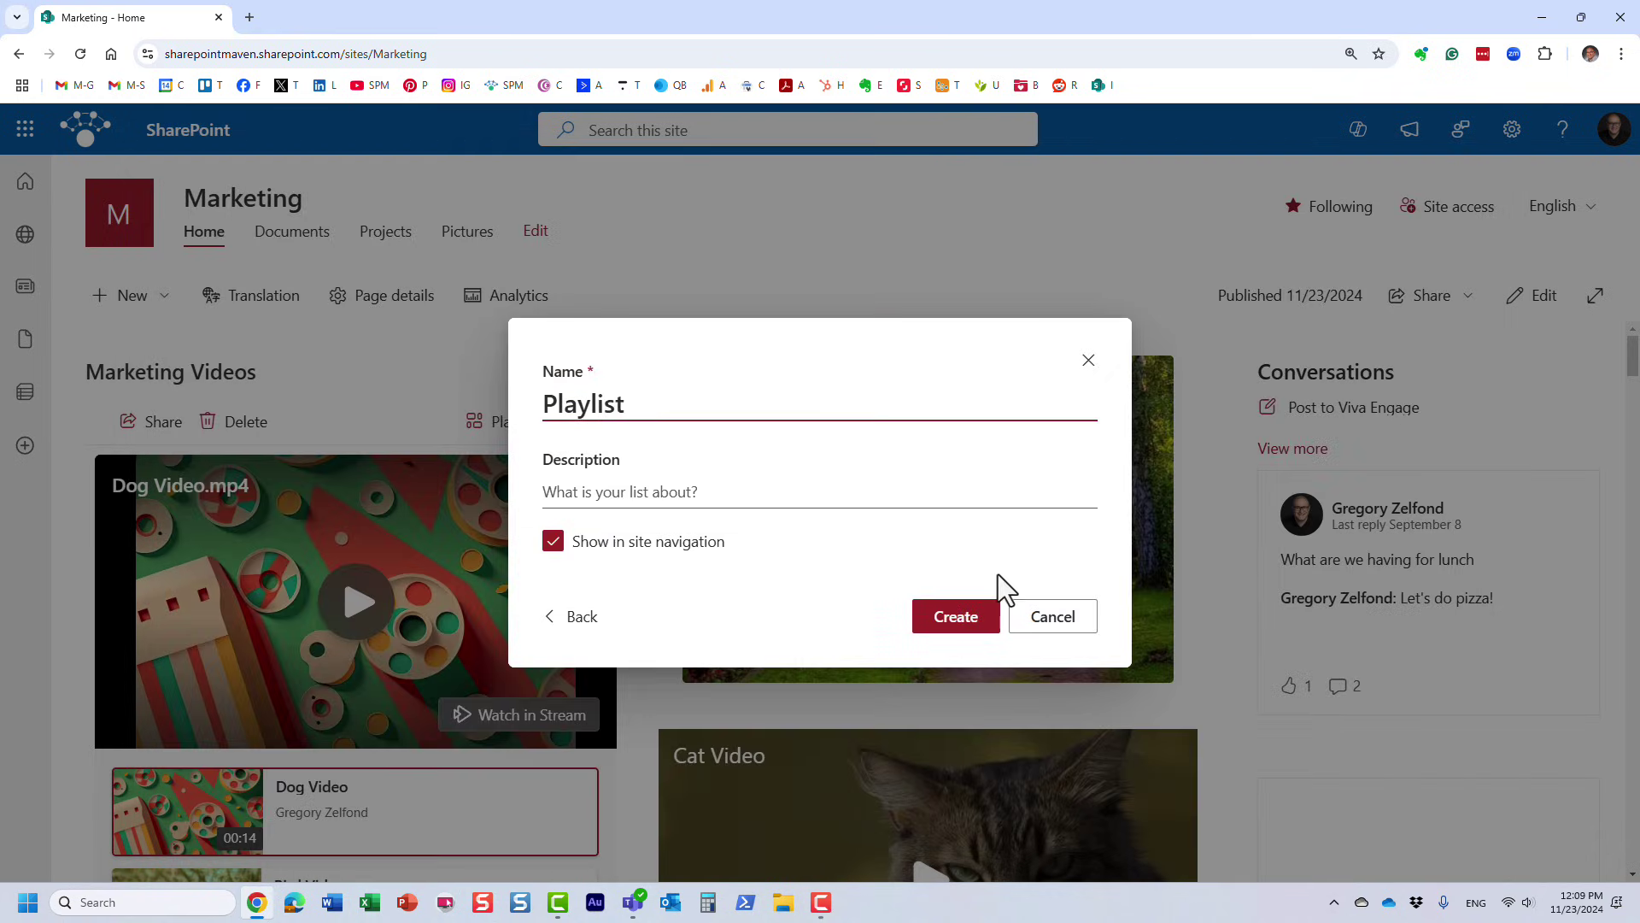
# Name the new playlist Training Videos and create it with site navigation display kept on.
pyautogui.hotkey('ctrl', 'a')
pyautogui.write('Training V')
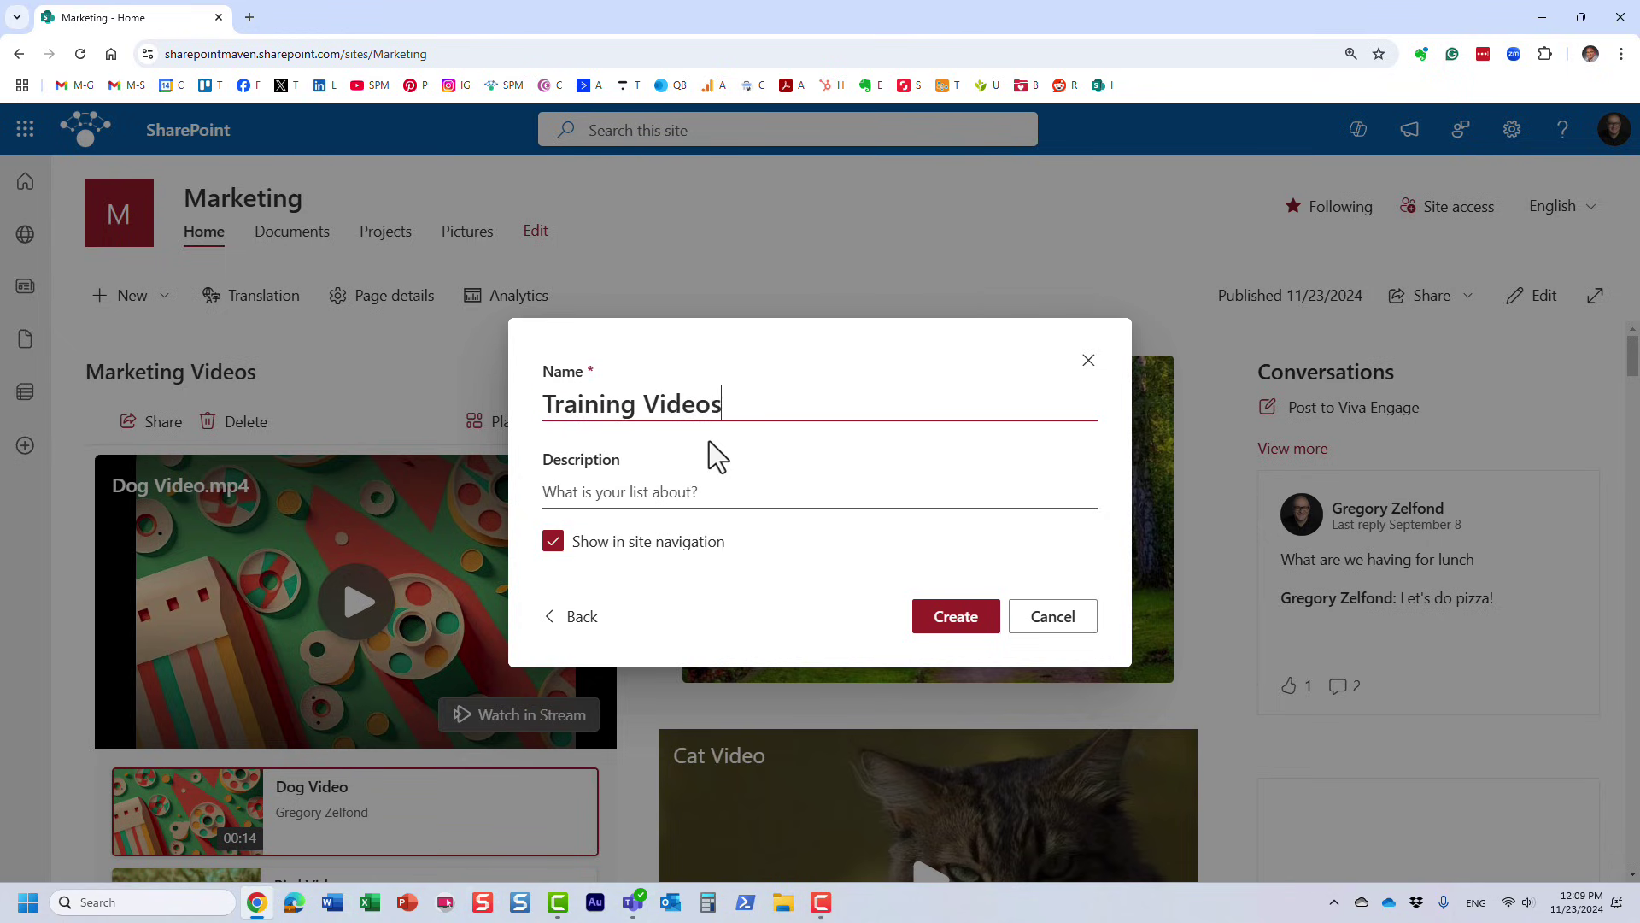
pyautogui.click(946, 628)
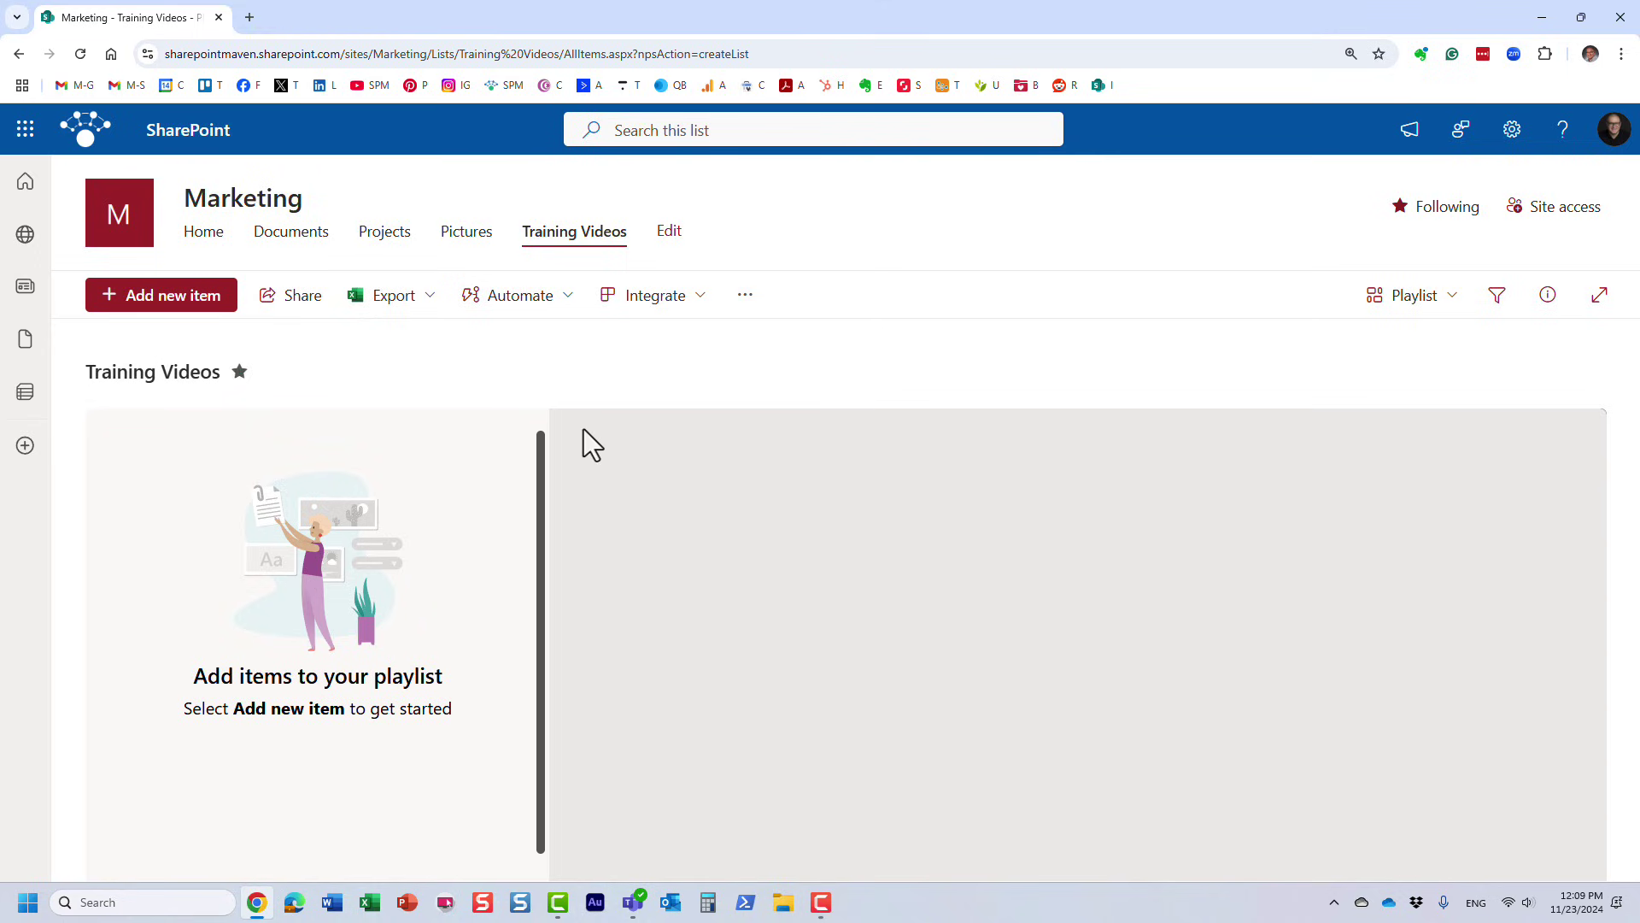
# Add Bird Video.mp4, Cat Video.mp4, Dog Video.mp4 and Monkey.mp4 from the Marketing Documents library to the playlist.
pyautogui.click(177, 306)
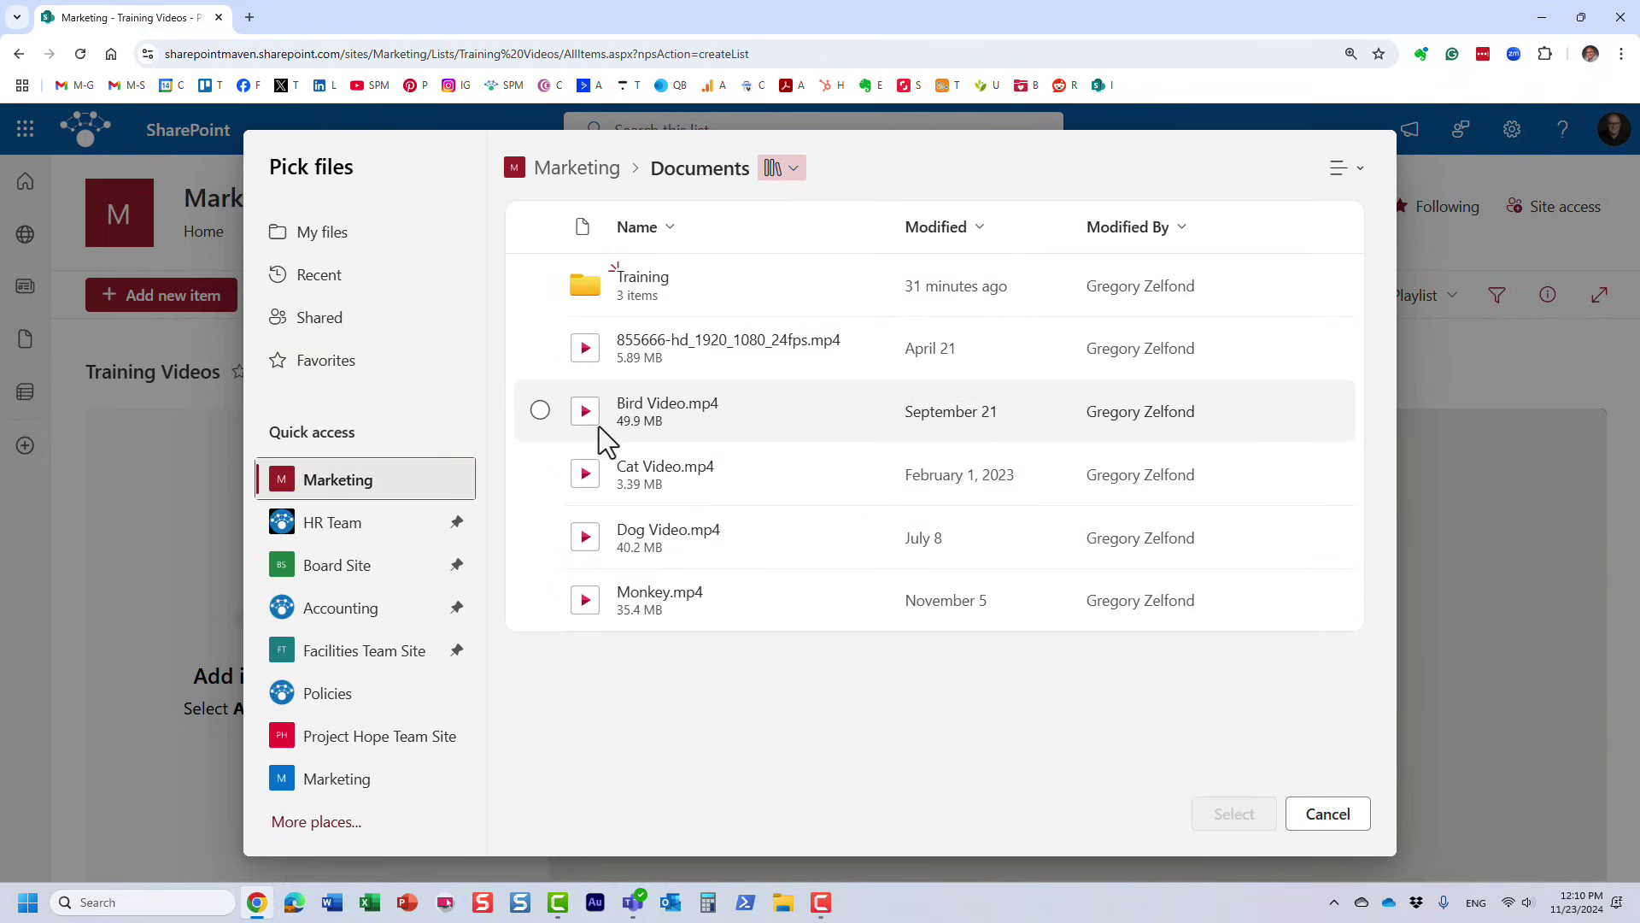
pyautogui.click(540, 411)
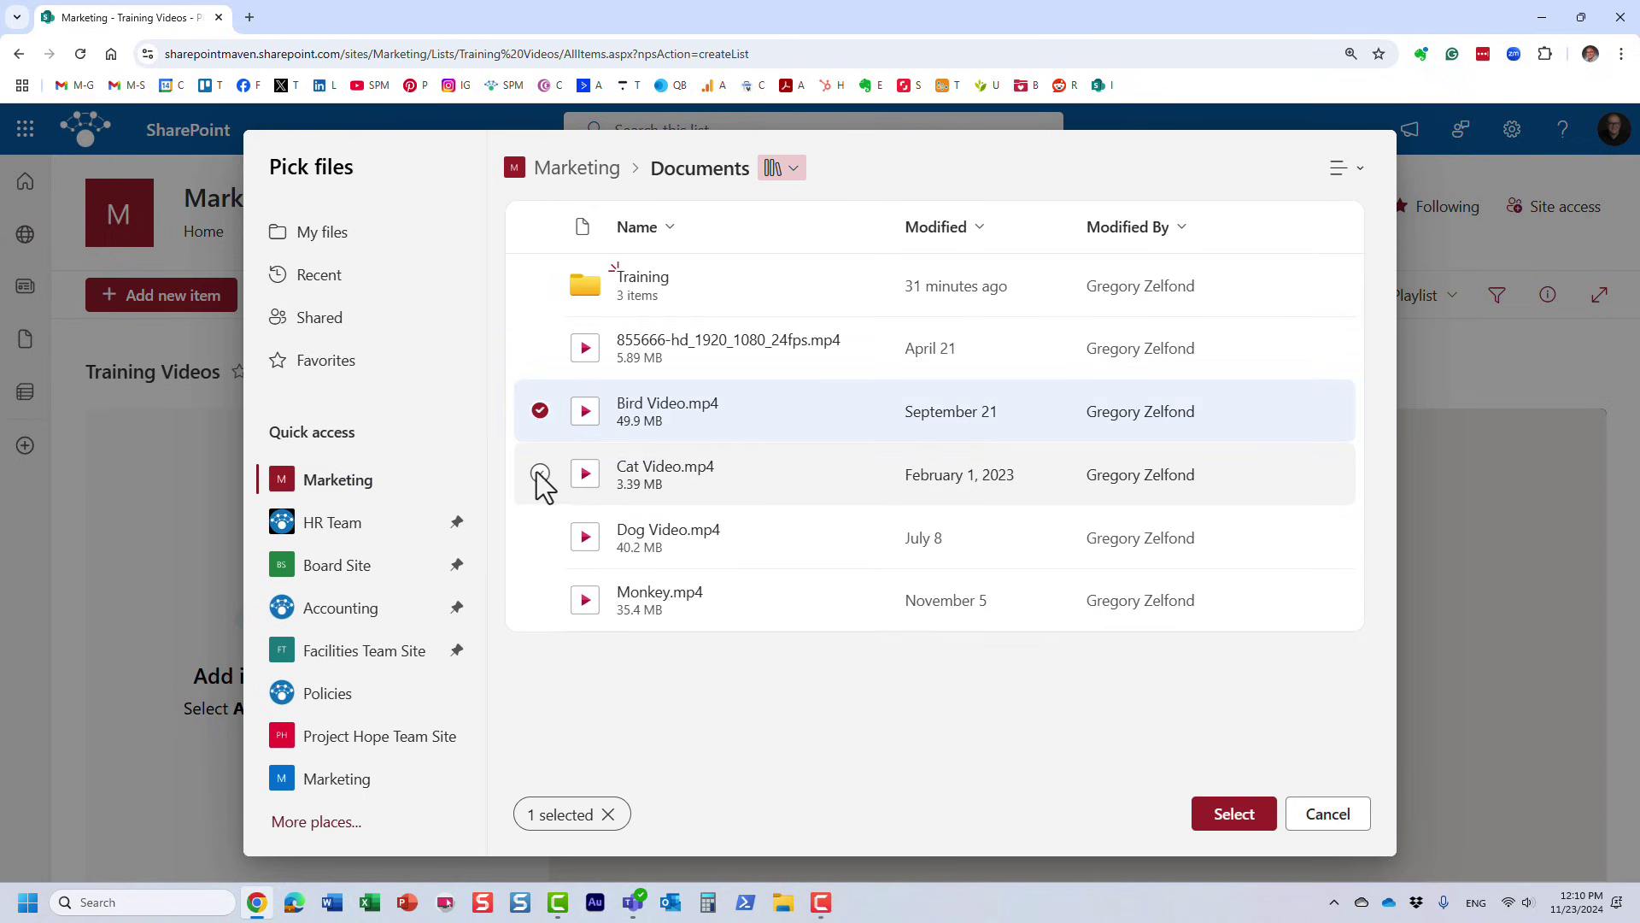
pyautogui.click(539, 474)
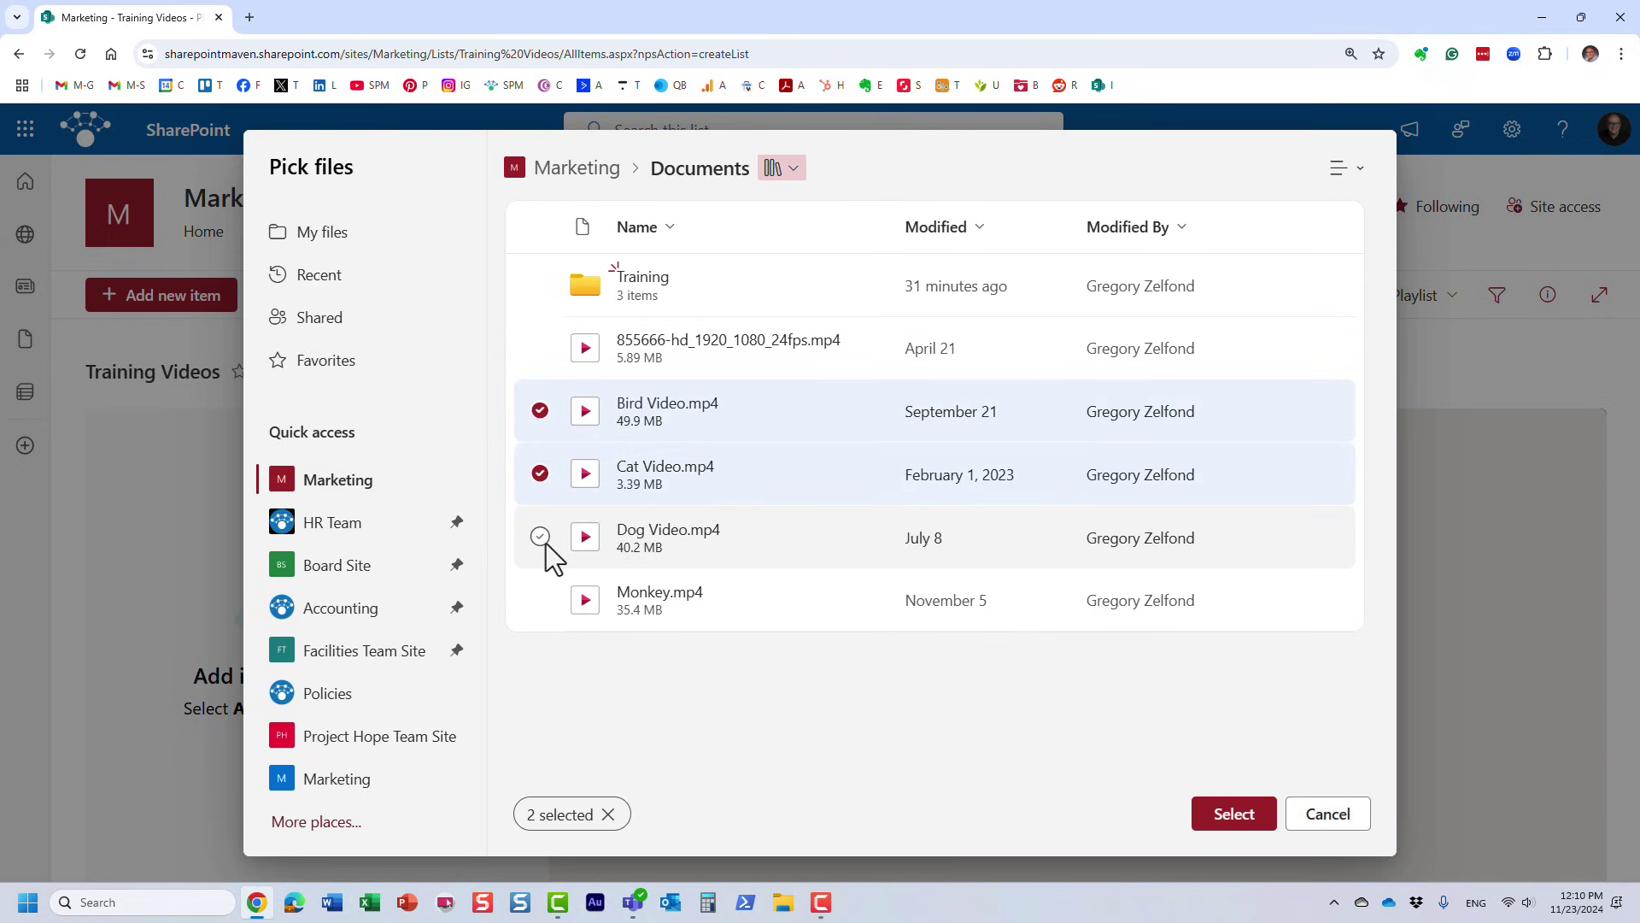
pyautogui.click(540, 537)
pyautogui.click(540, 599)
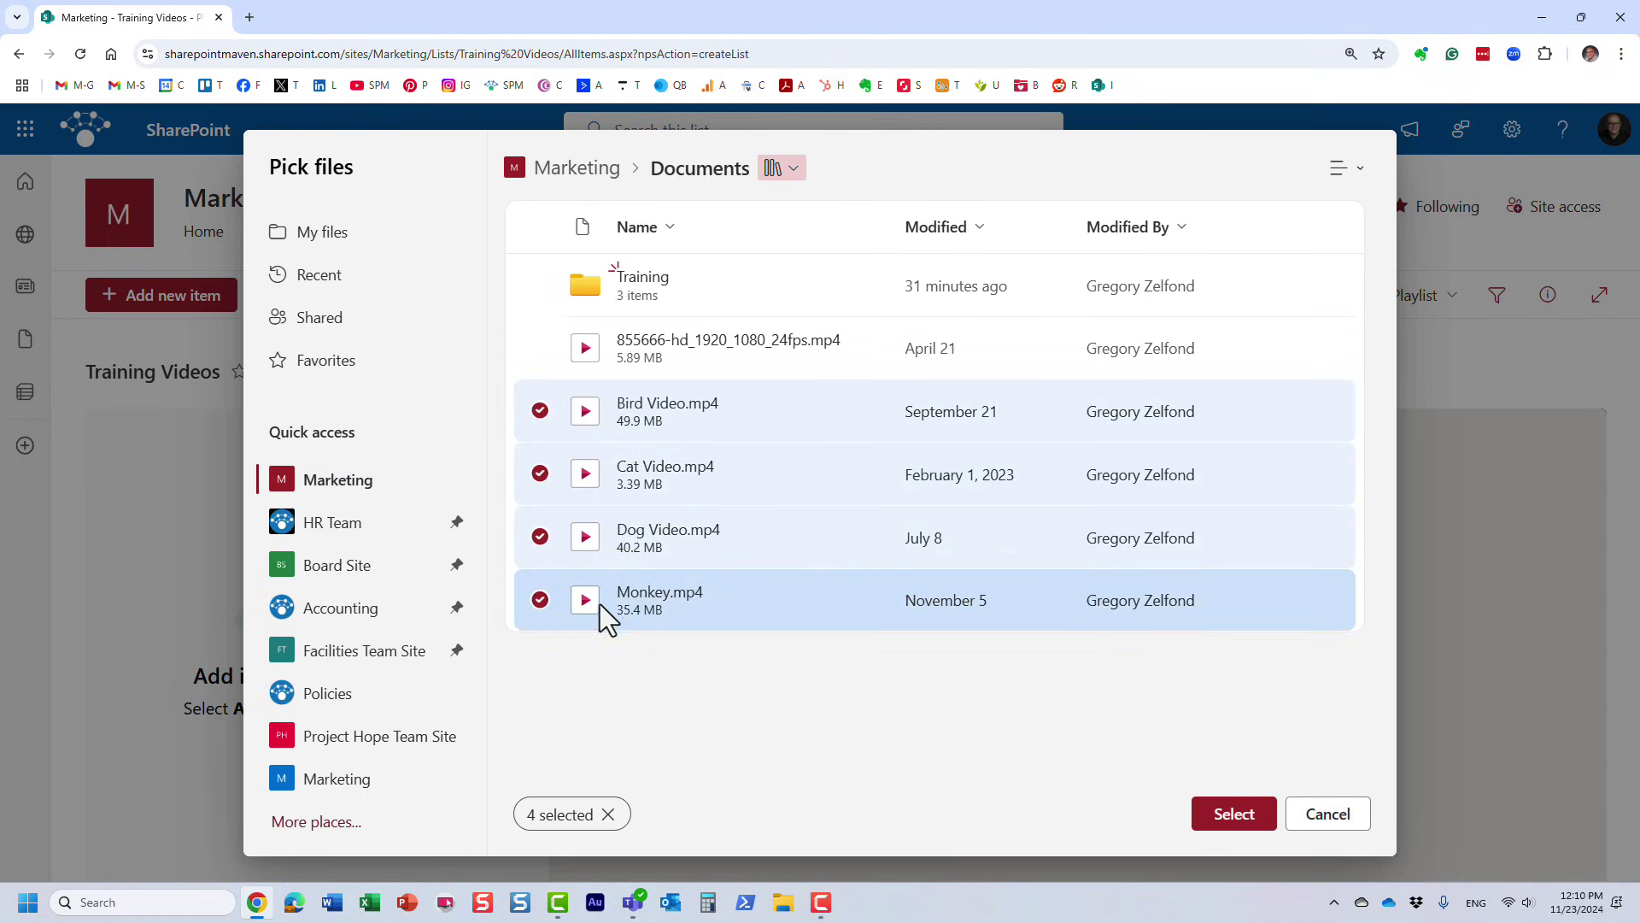
pyautogui.click(1246, 811)
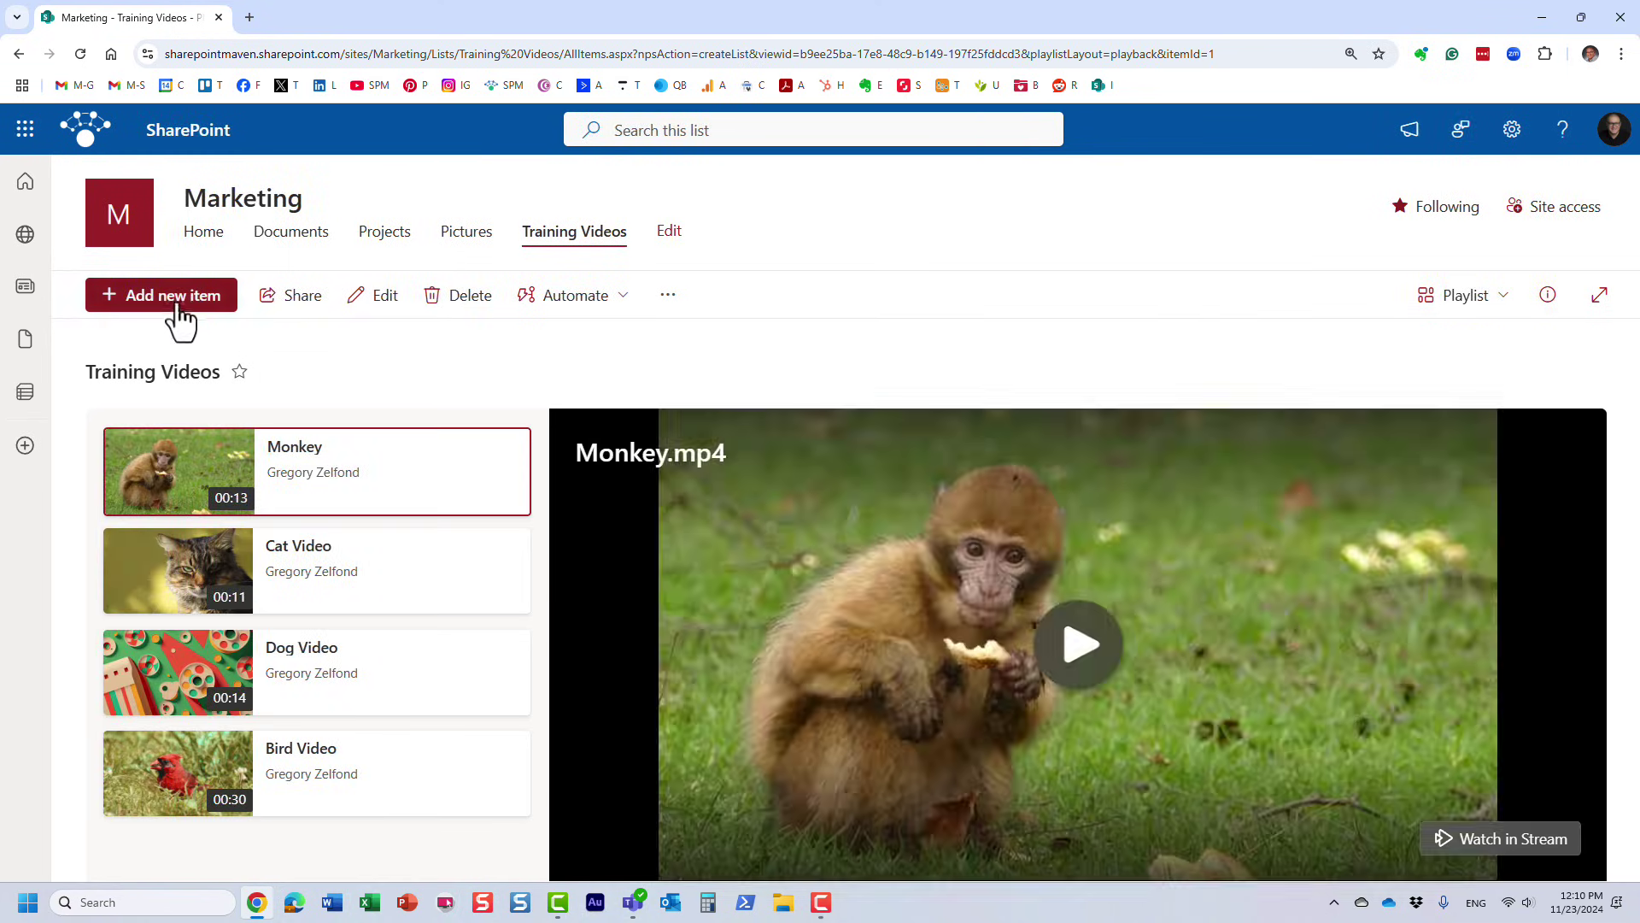
# Add 3191352-uhd_3840_2160_25fps.mp4 from the Training folder of the Documents library to the playlist.
pyautogui.click(170, 303)
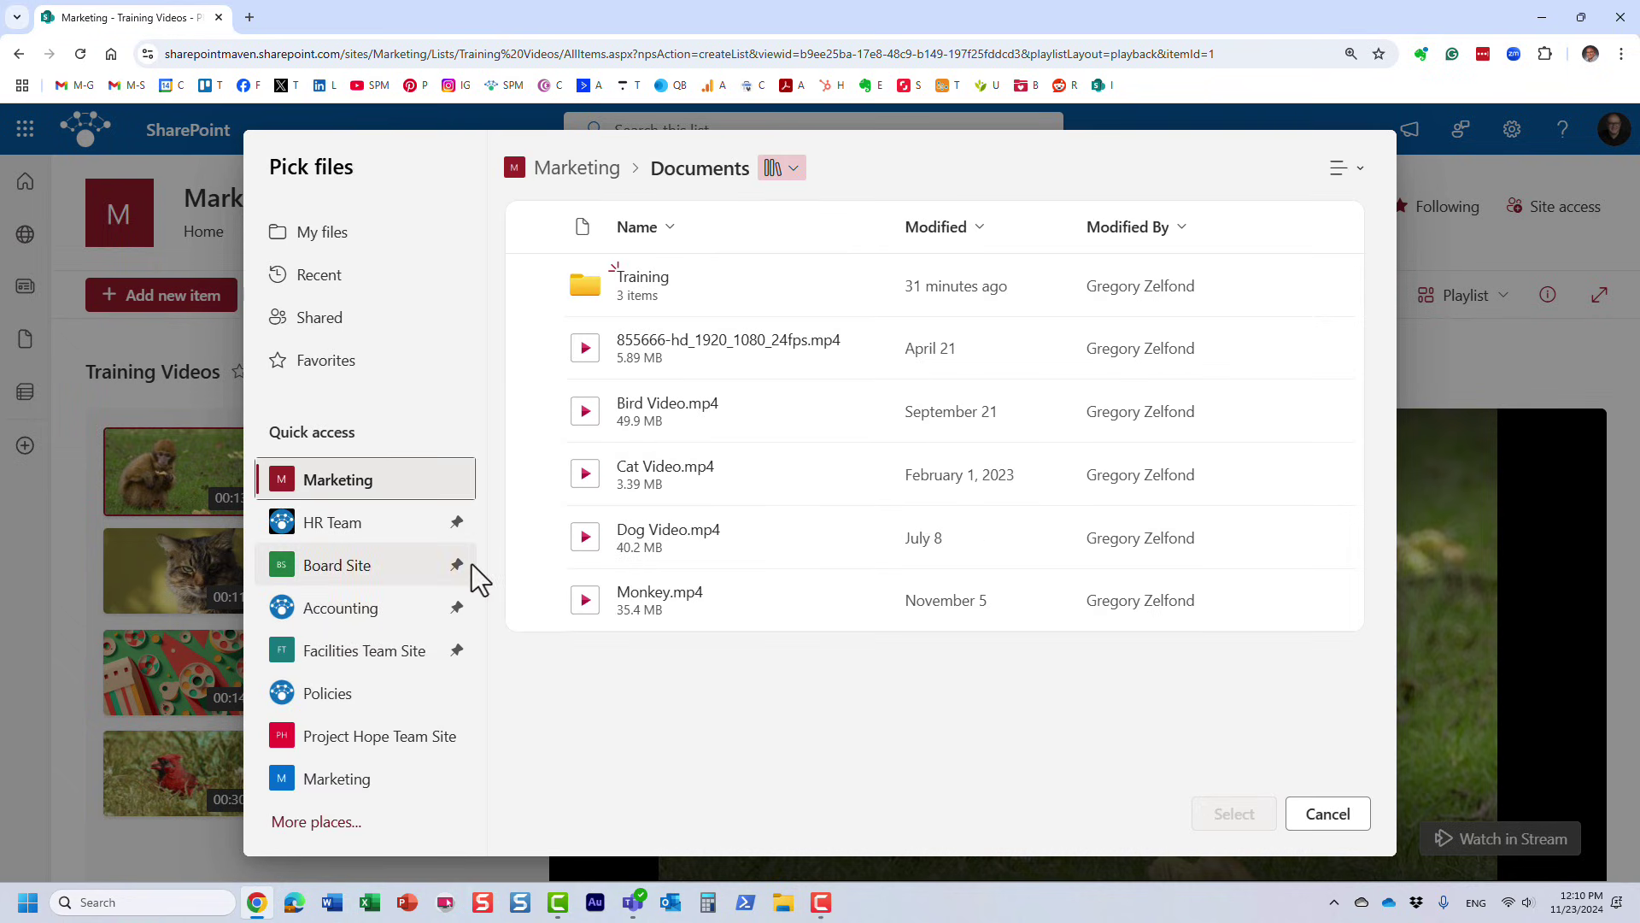
pyautogui.click(644, 278)
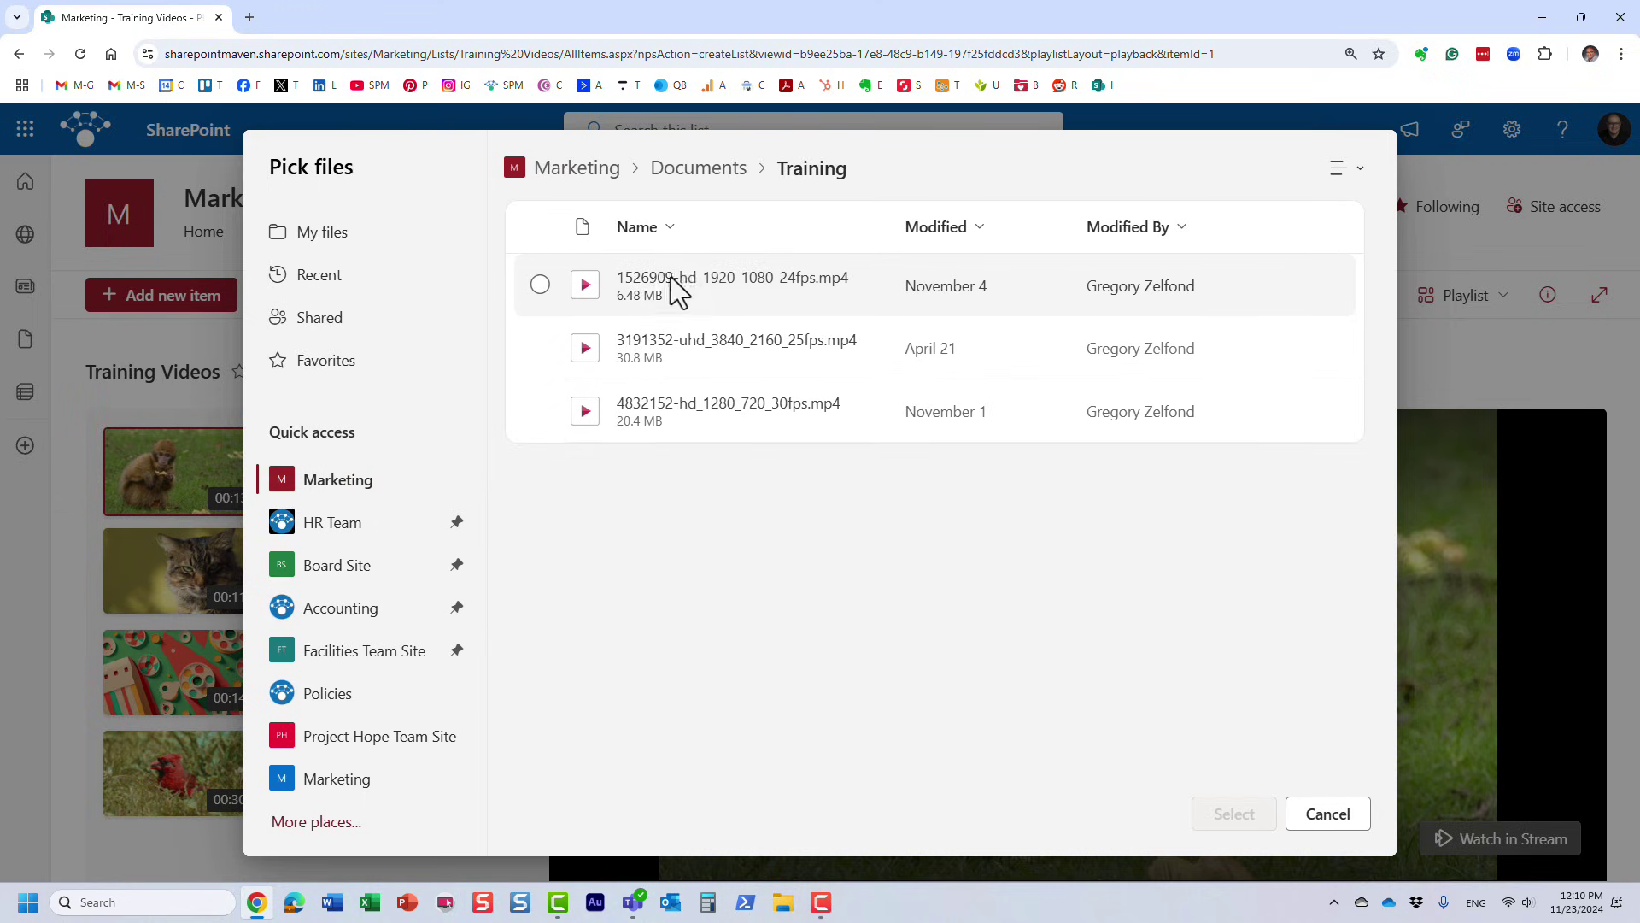
pyautogui.click(540, 289)
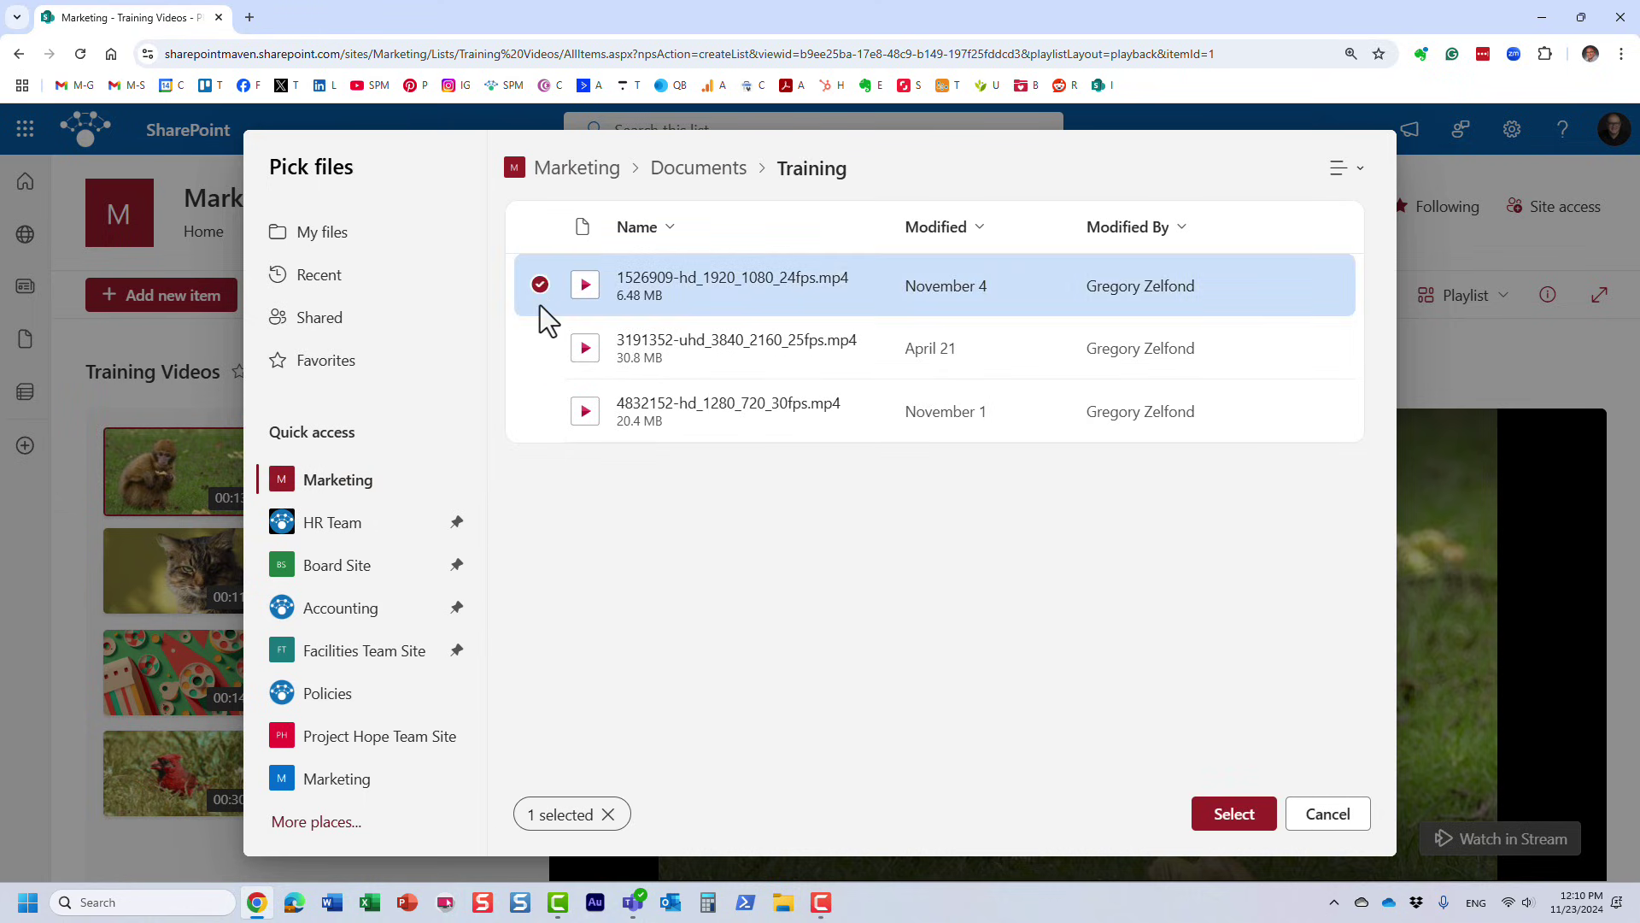
pyautogui.click(539, 288)
pyautogui.click(539, 348)
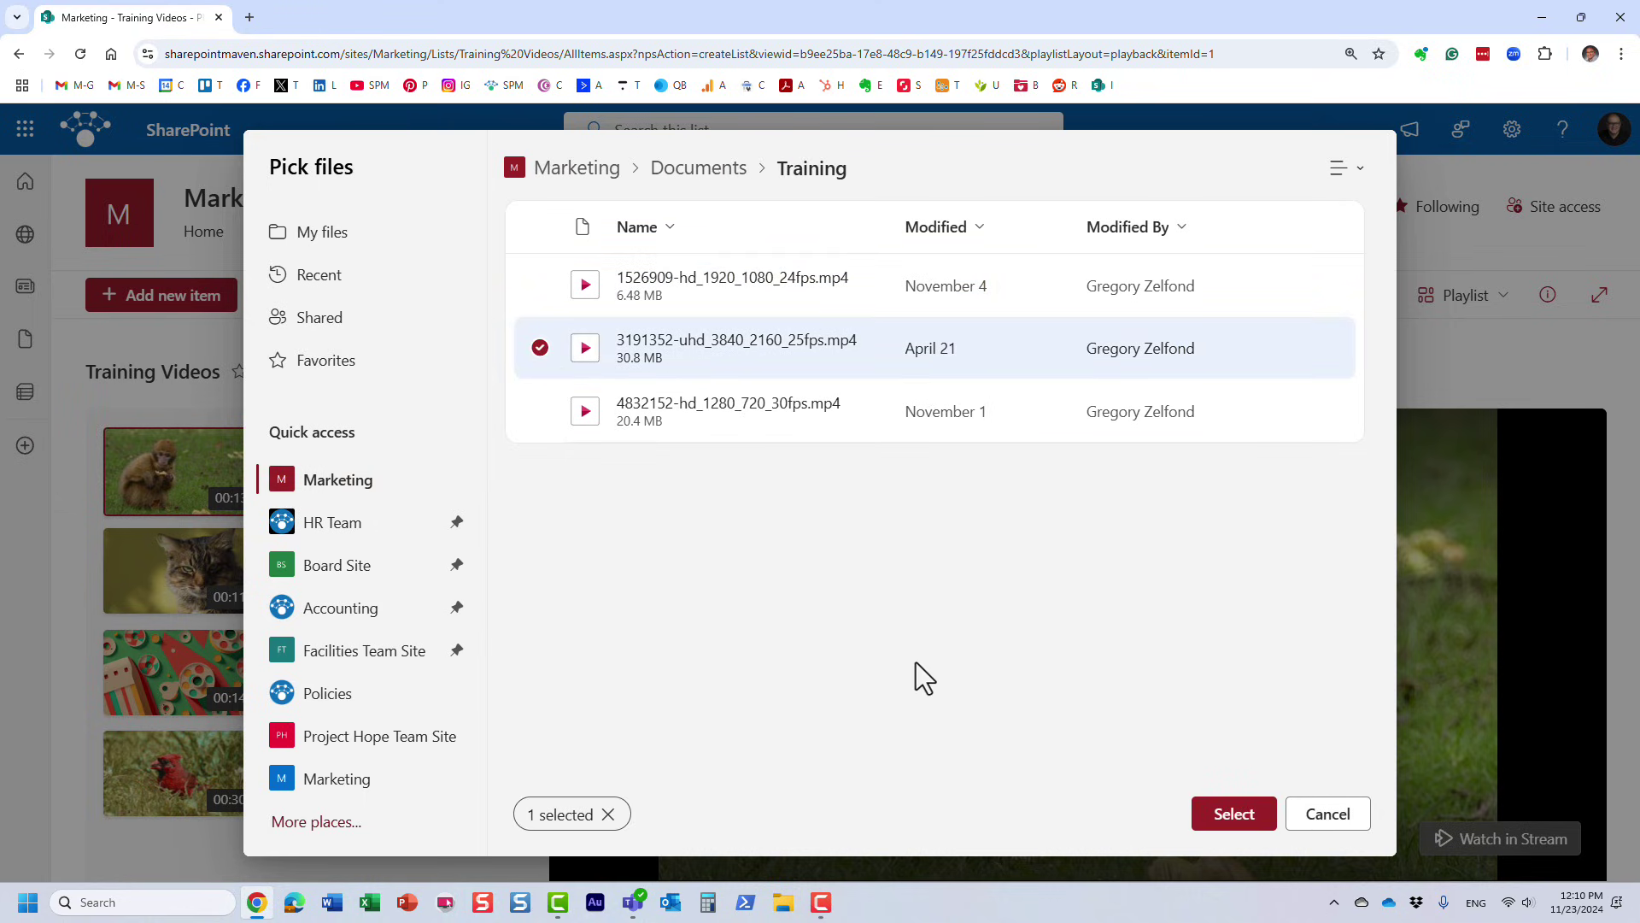
pyautogui.click(1223, 821)
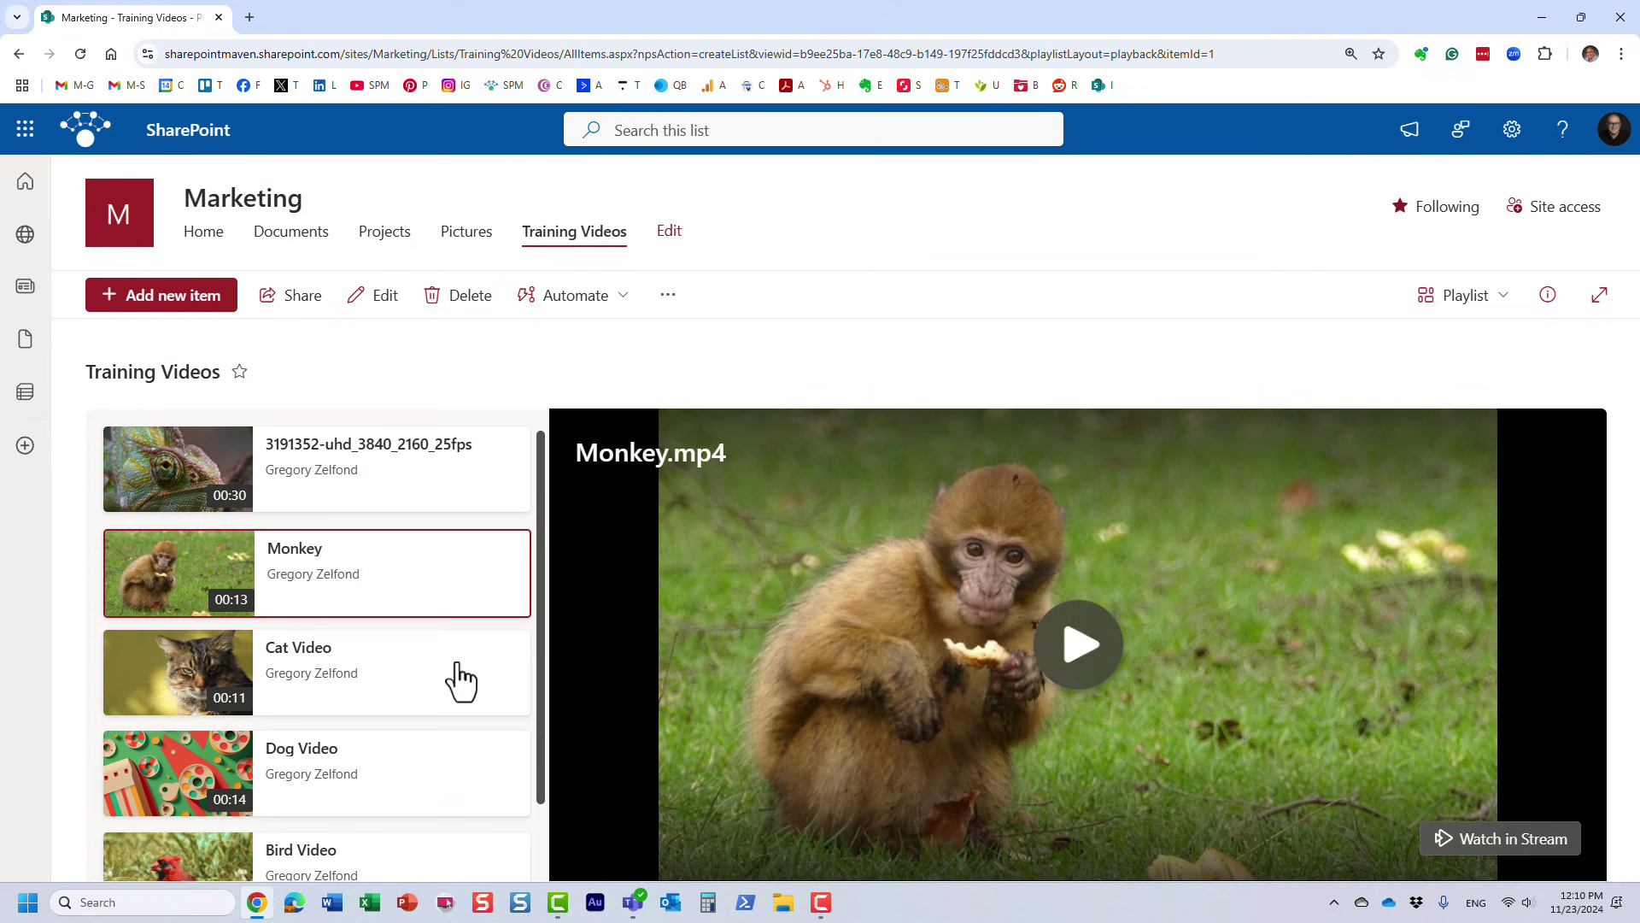
# Change the title of the playlist item 3191352-uhd_3840_2160_25fps to Video 1 and save it.
pyautogui.click(417, 499)
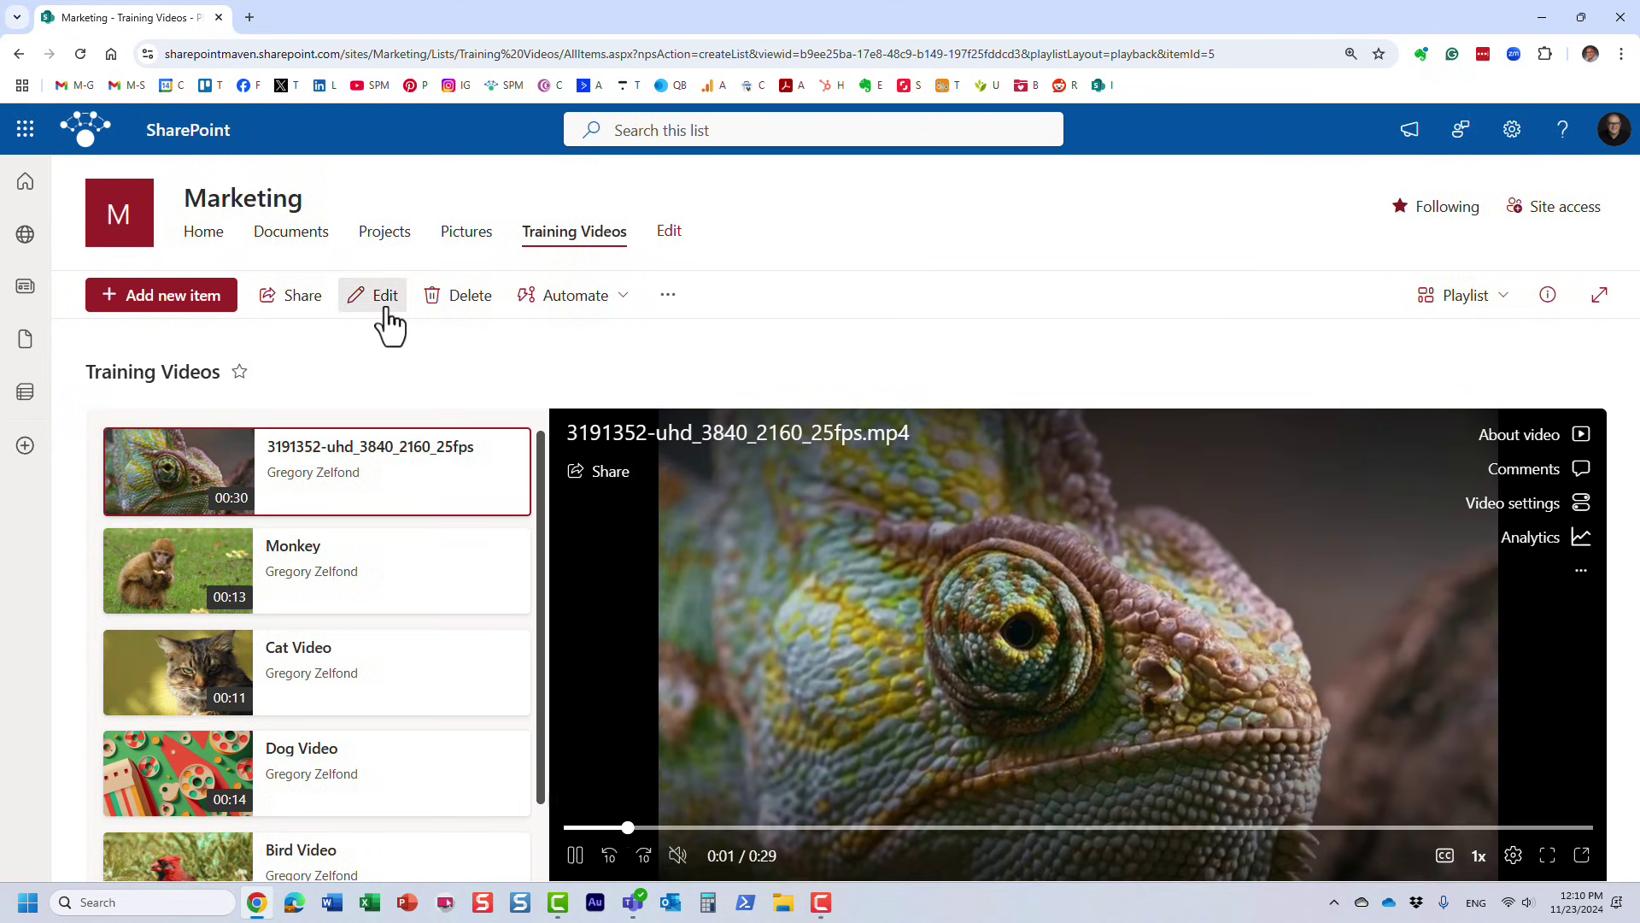
pyautogui.click(386, 312)
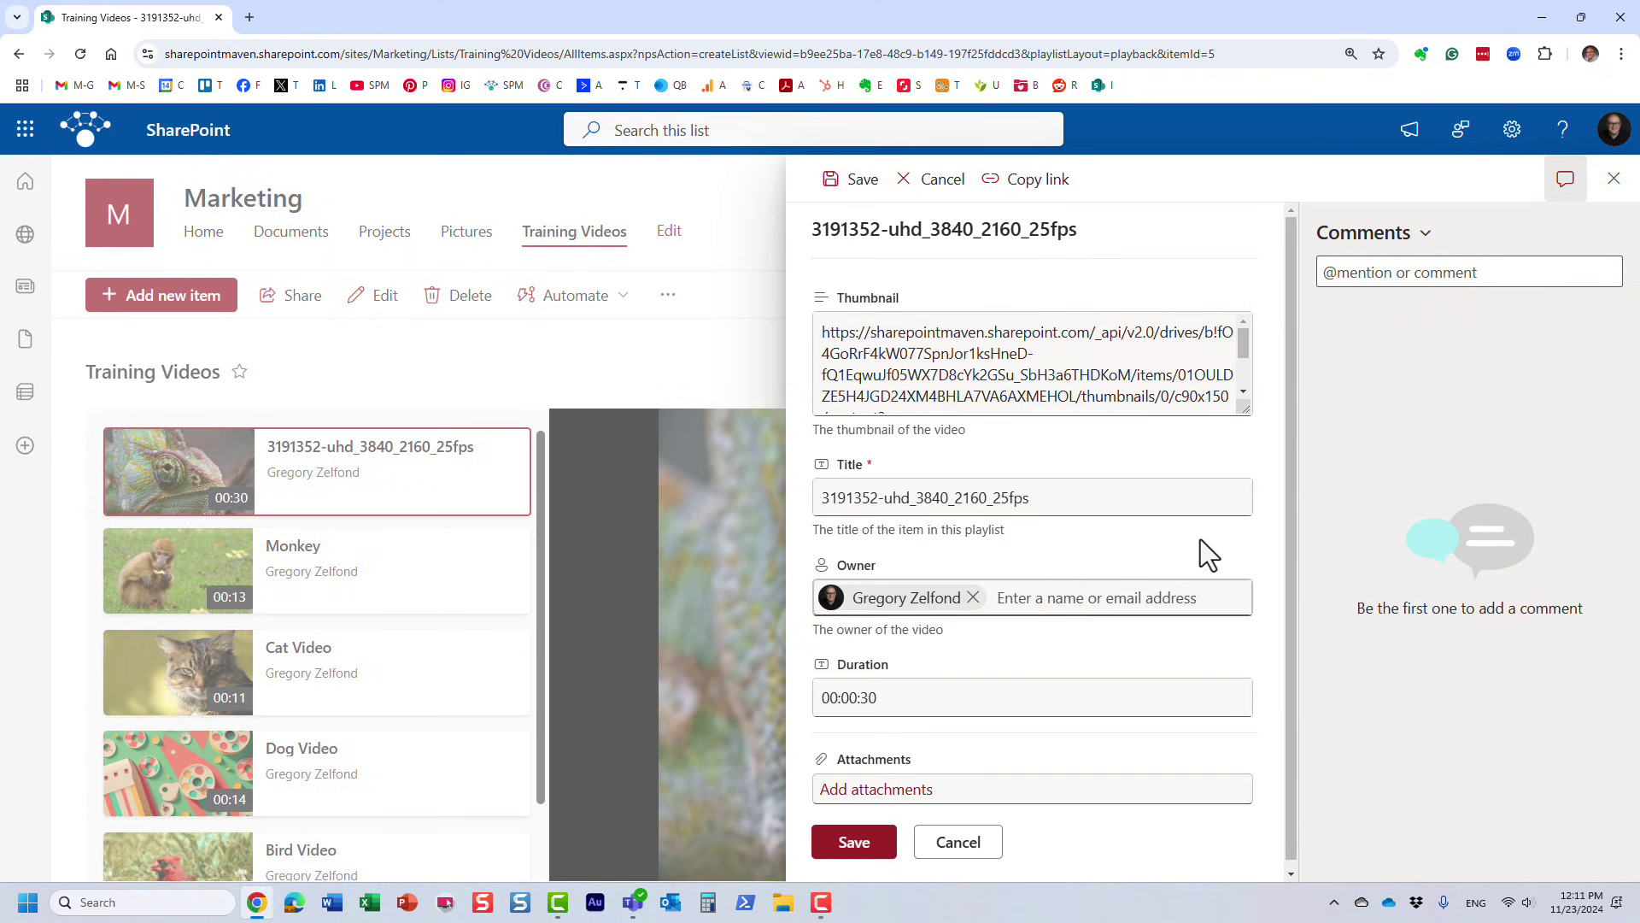
pyautogui.tripleClick(1102, 495)
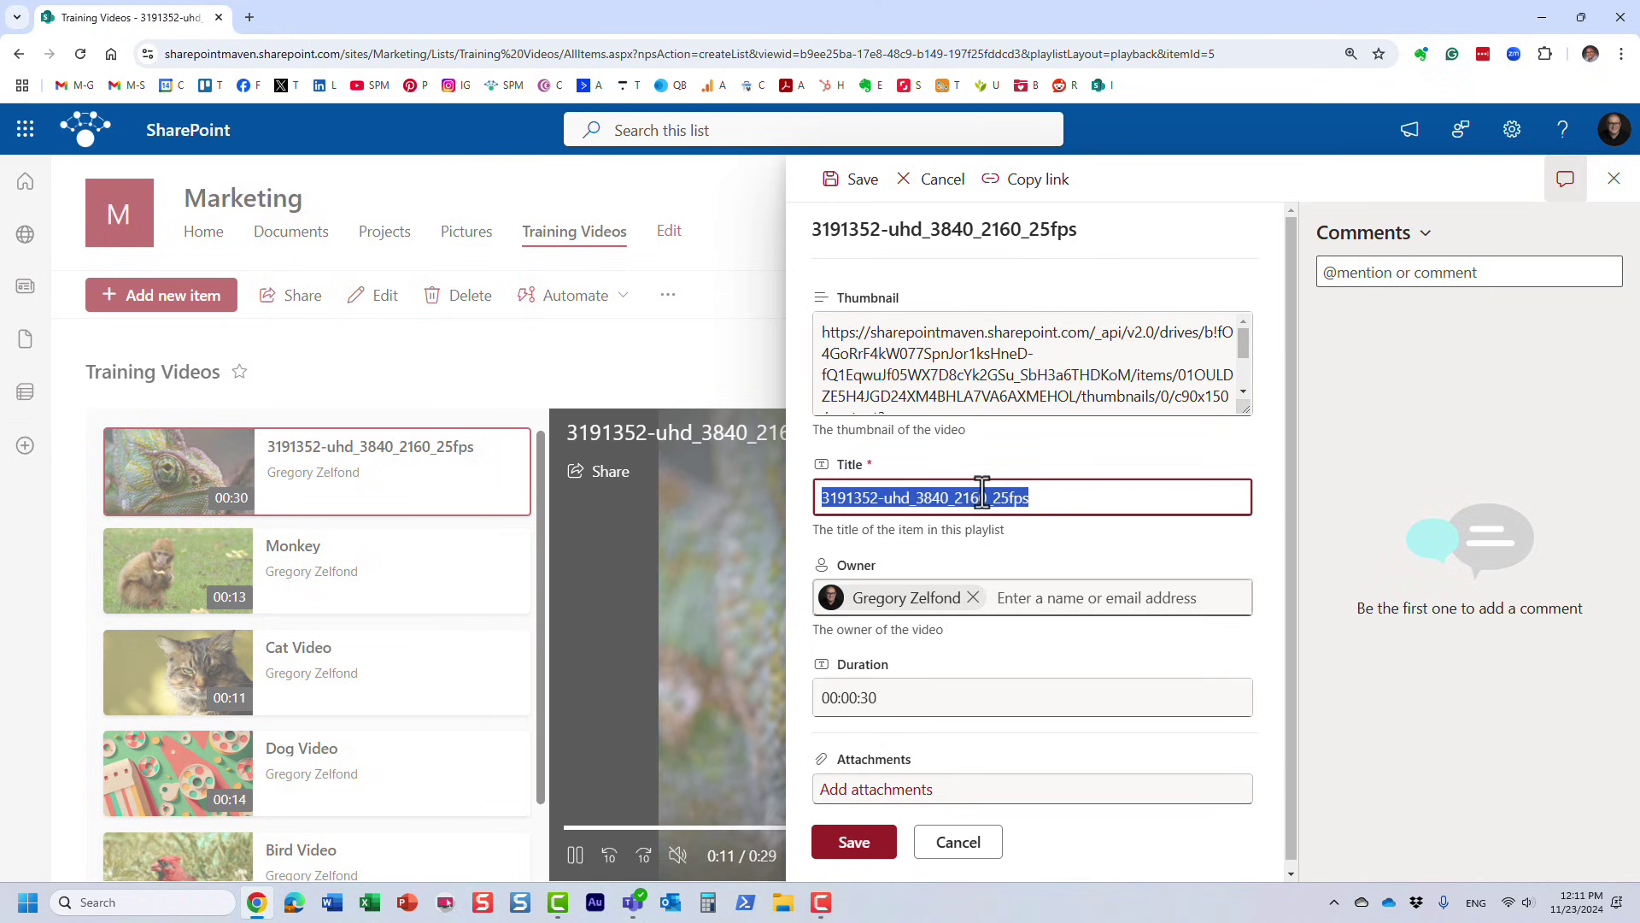
pyautogui.write('Video 1')
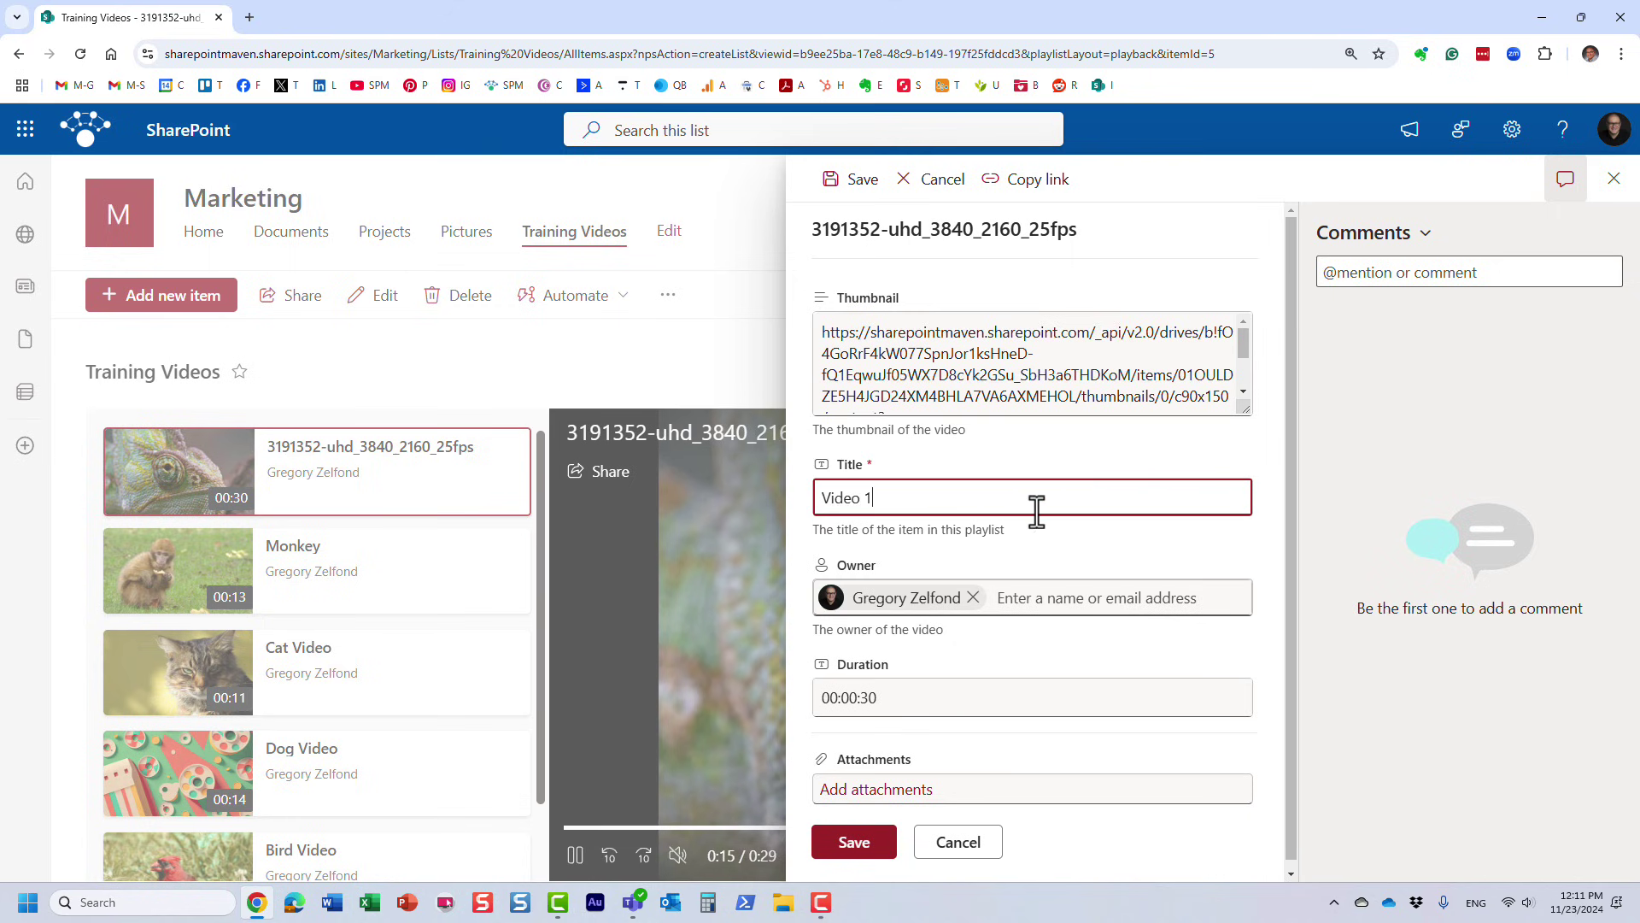
pyautogui.click(854, 841)
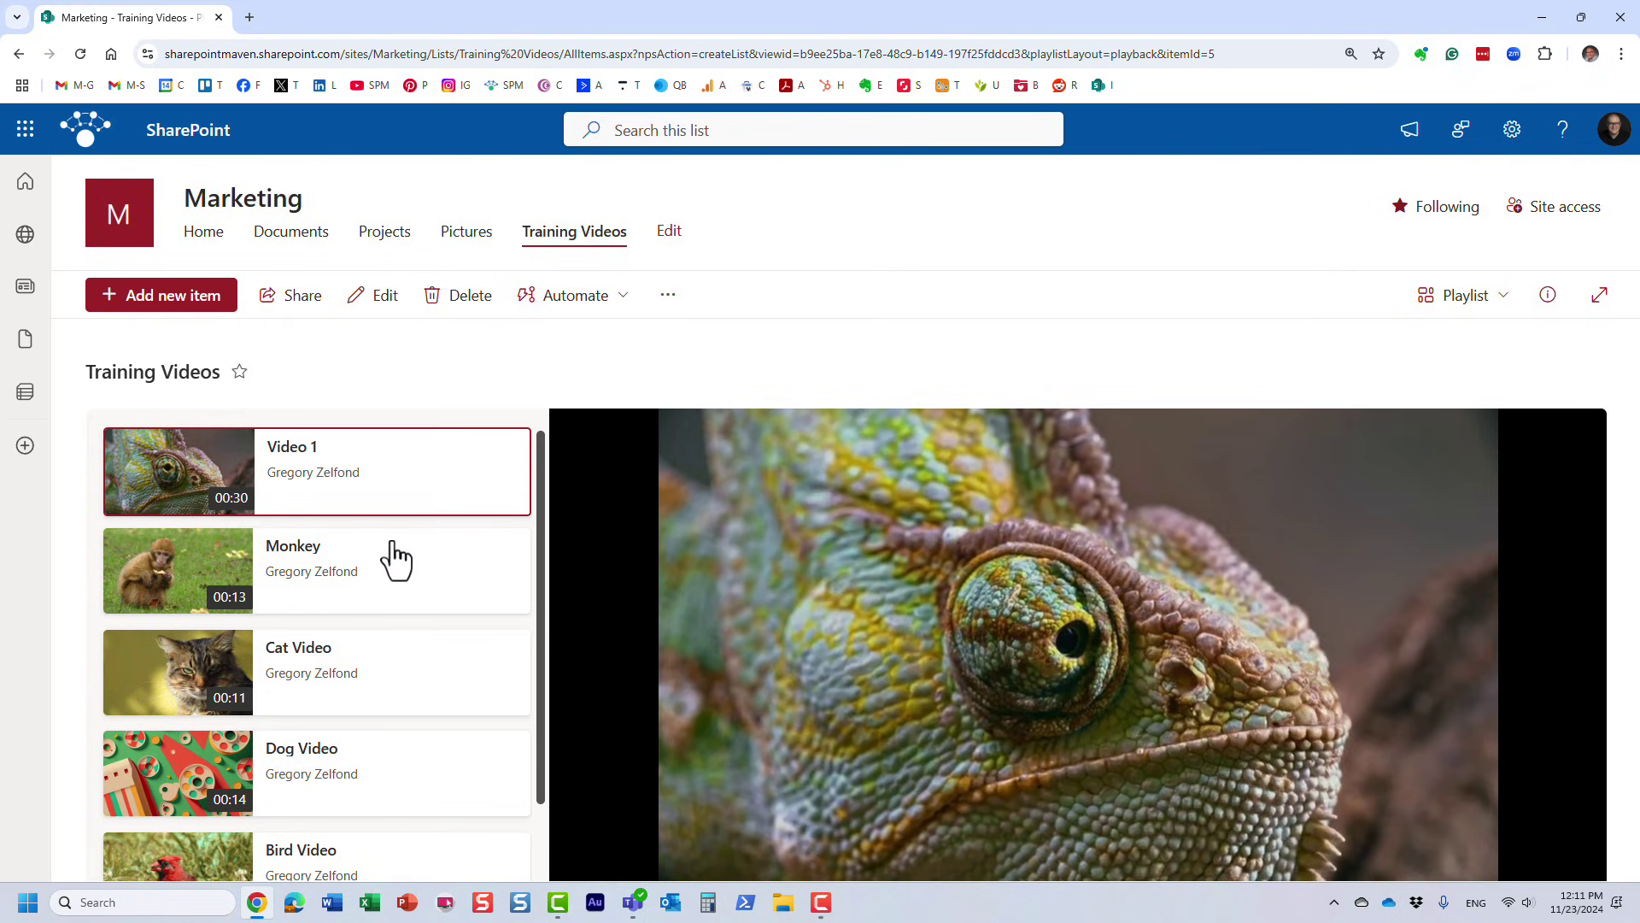
# Play the Monkey and Cat Video items from the Training Videos playlist.
pyautogui.click(394, 560)
pyautogui.scroll(-1, 394, 590)
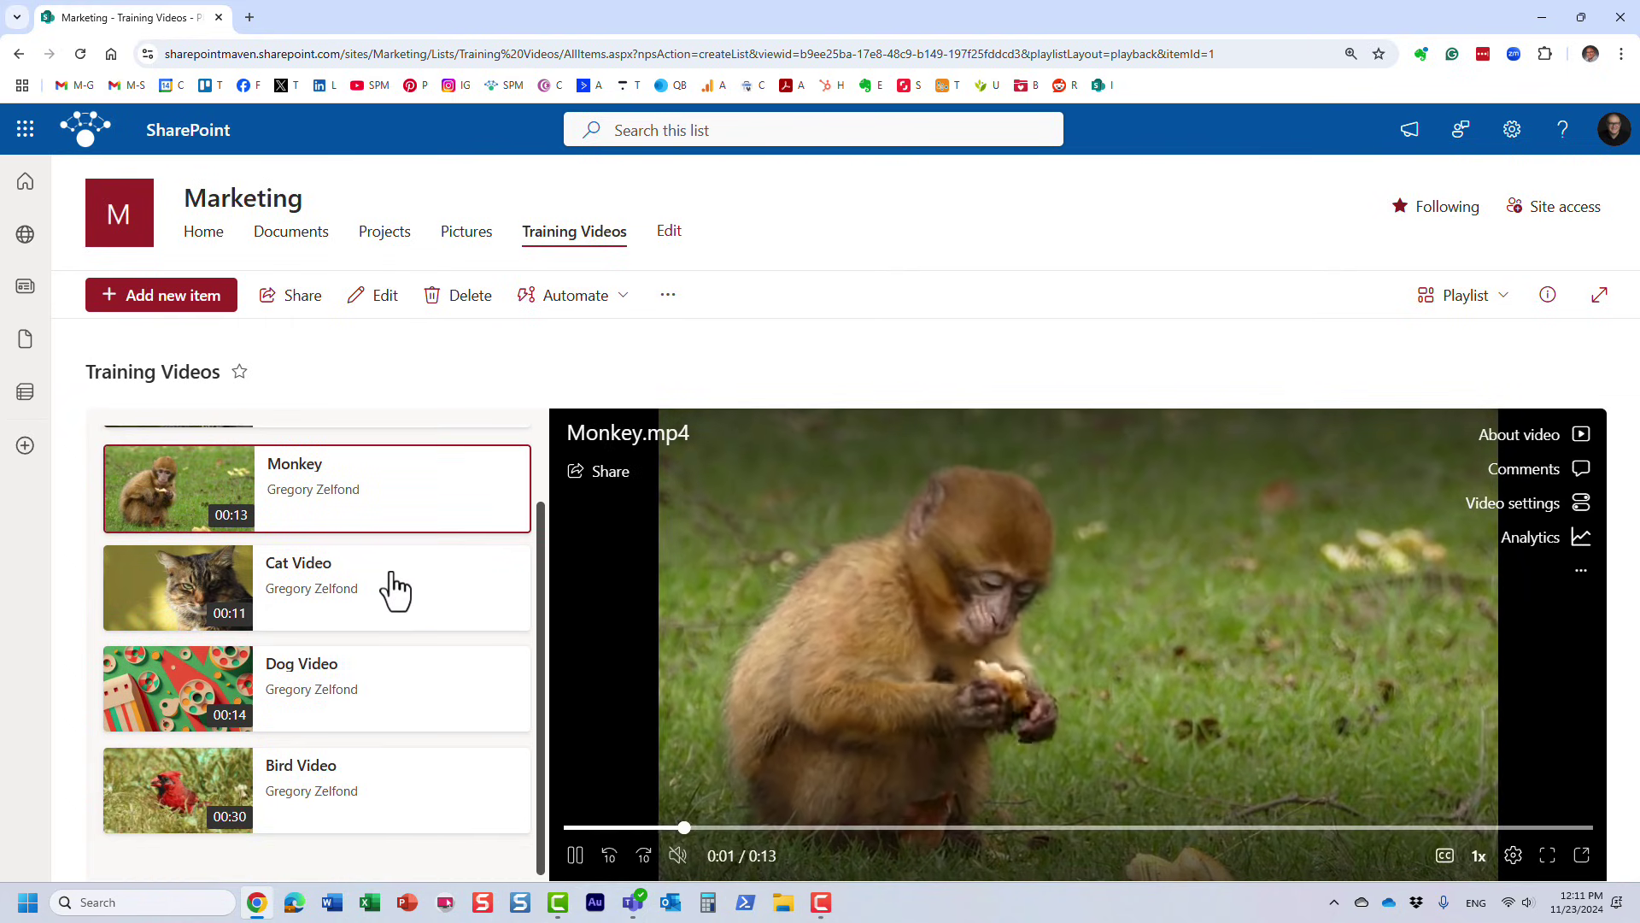
pyautogui.click(394, 590)
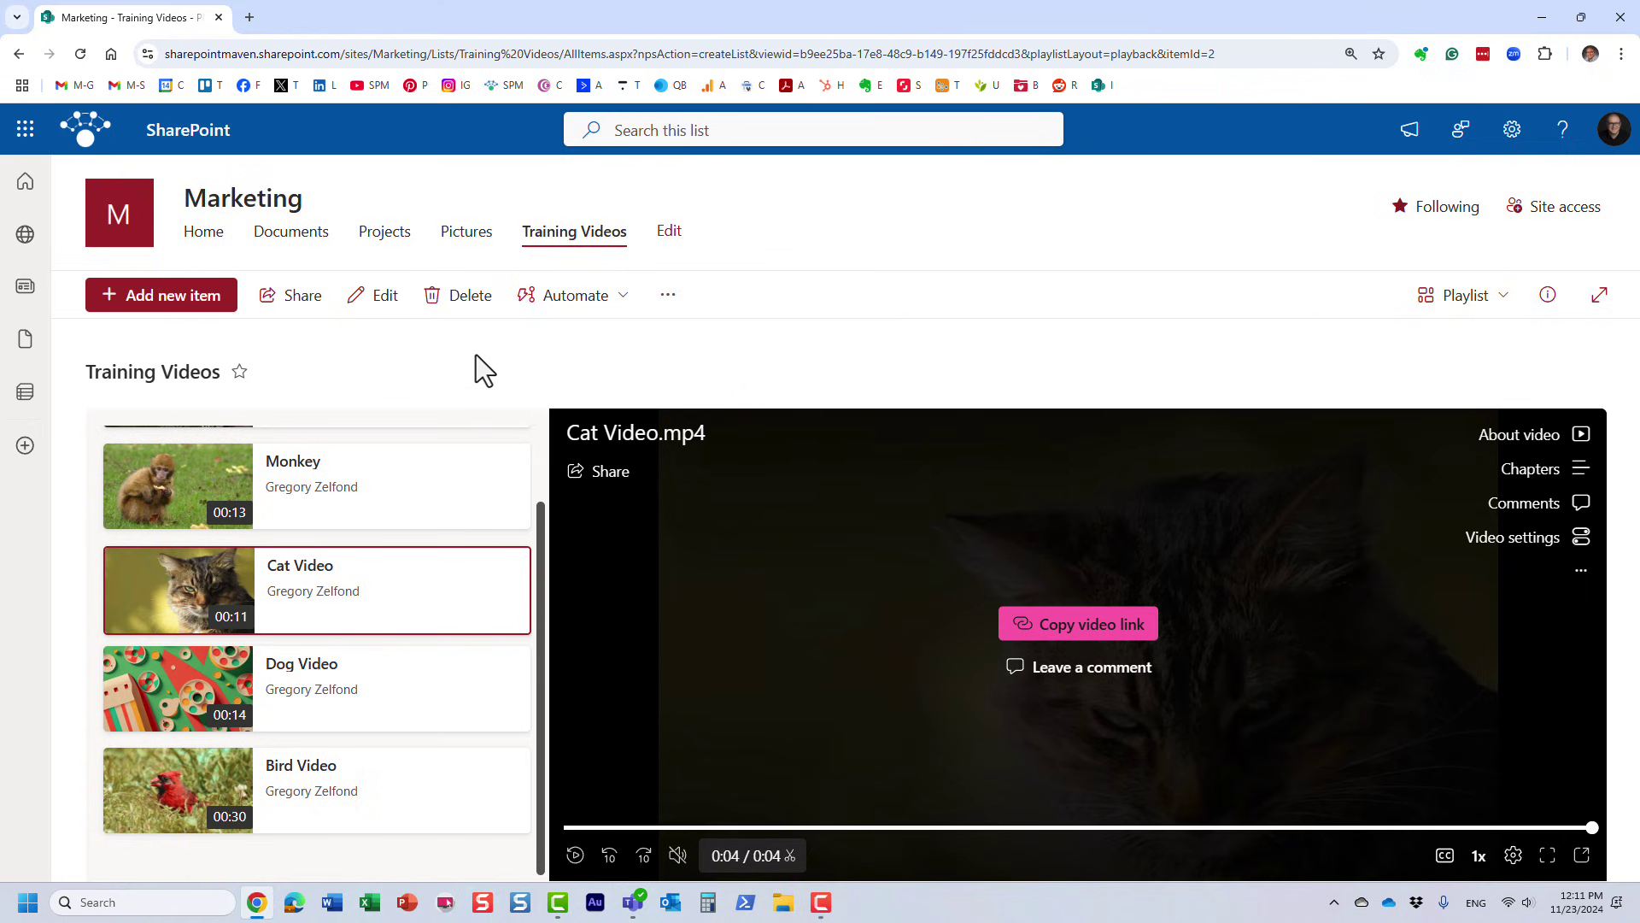
# Create a new page on the Marketing site from the Blank template and close its web part toolbox.
pyautogui.click(202, 238)
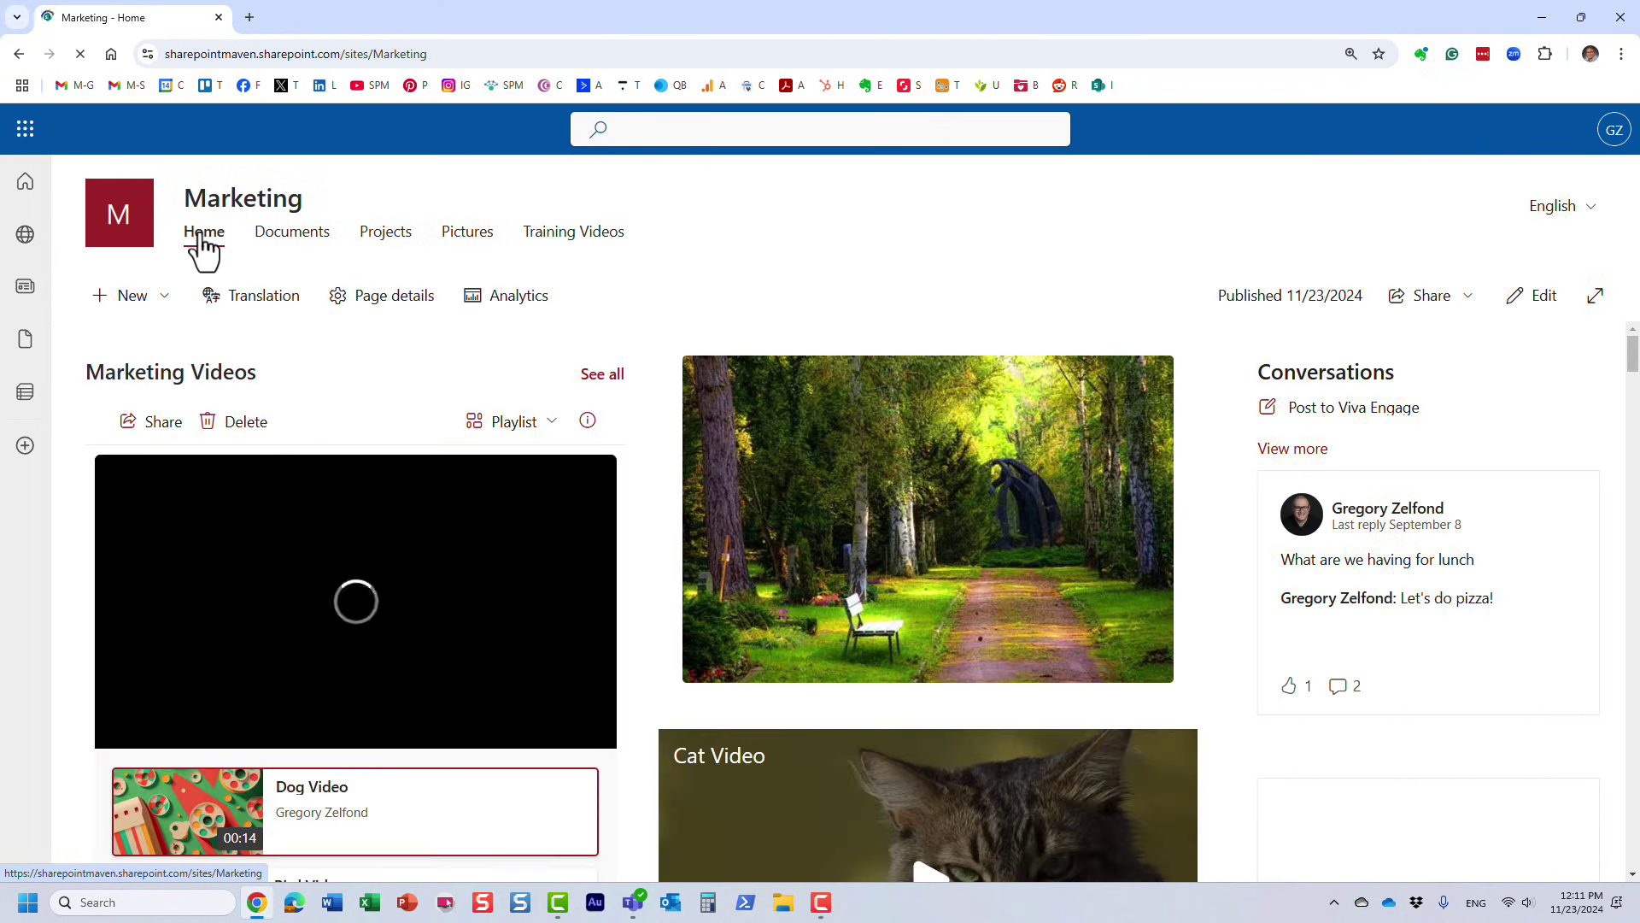
pyautogui.click(159, 299)
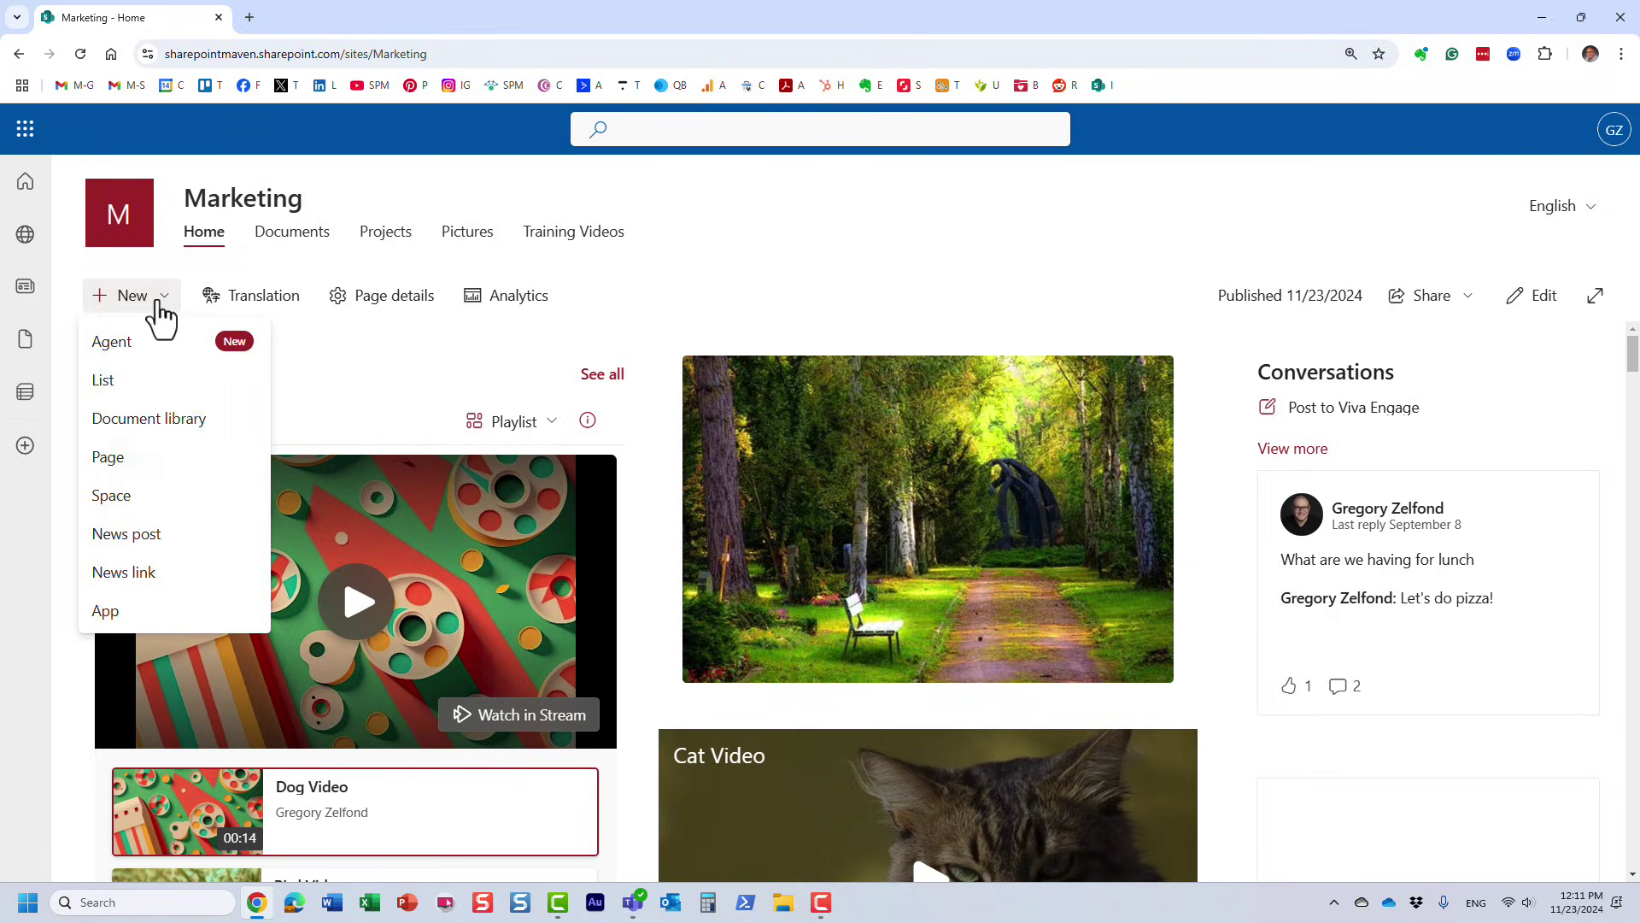
pyautogui.click(135, 468)
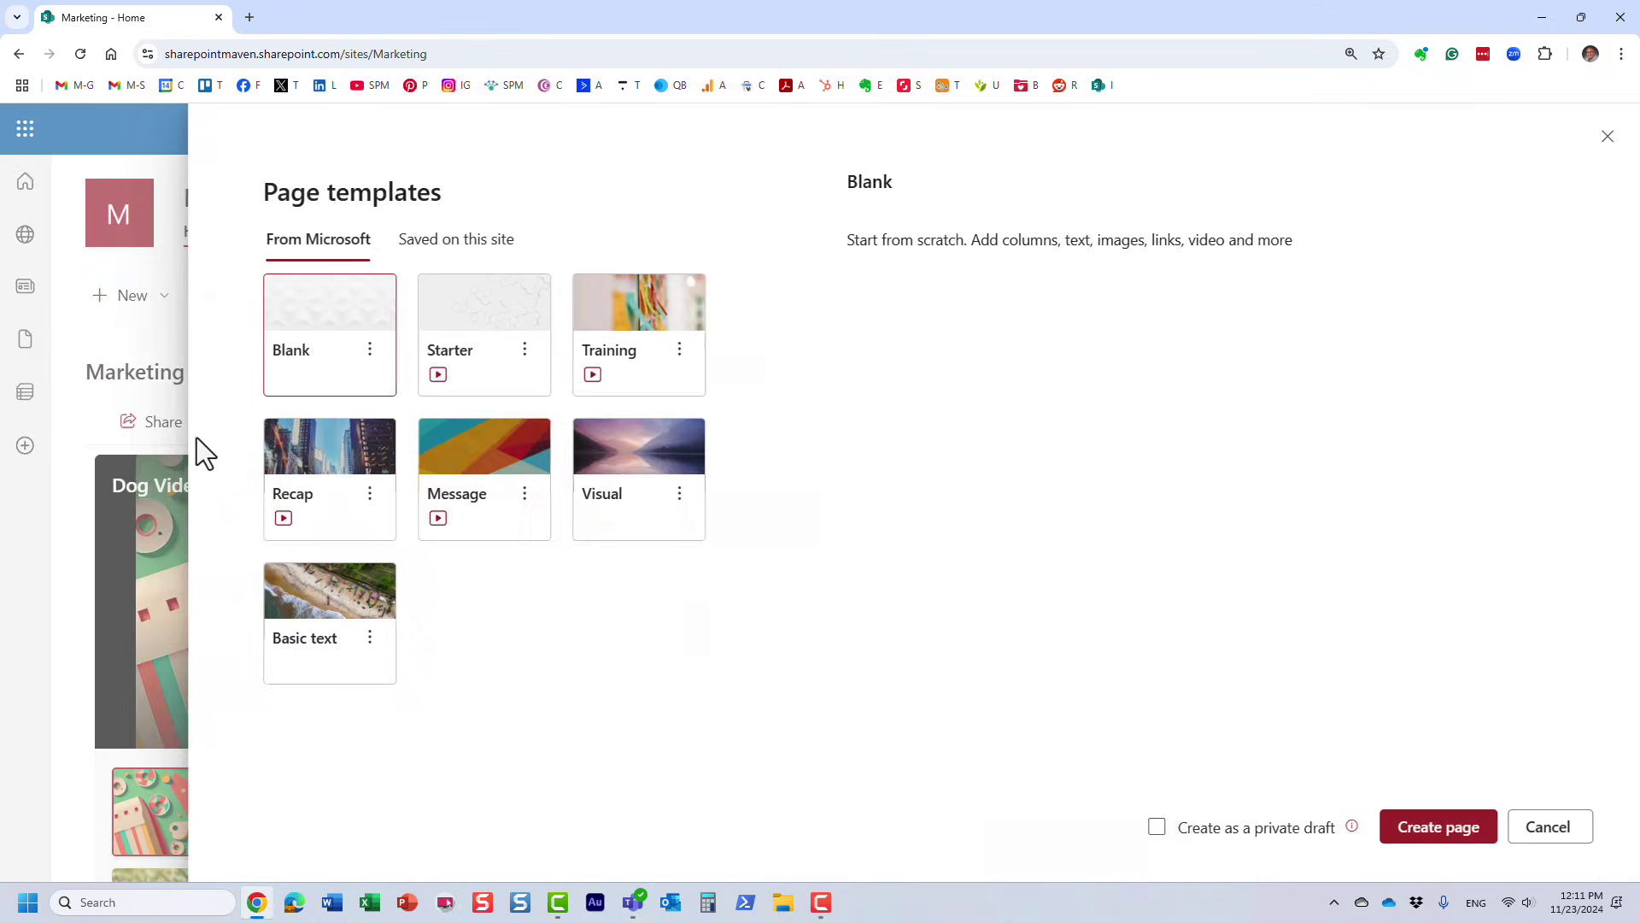
pyautogui.click(1452, 829)
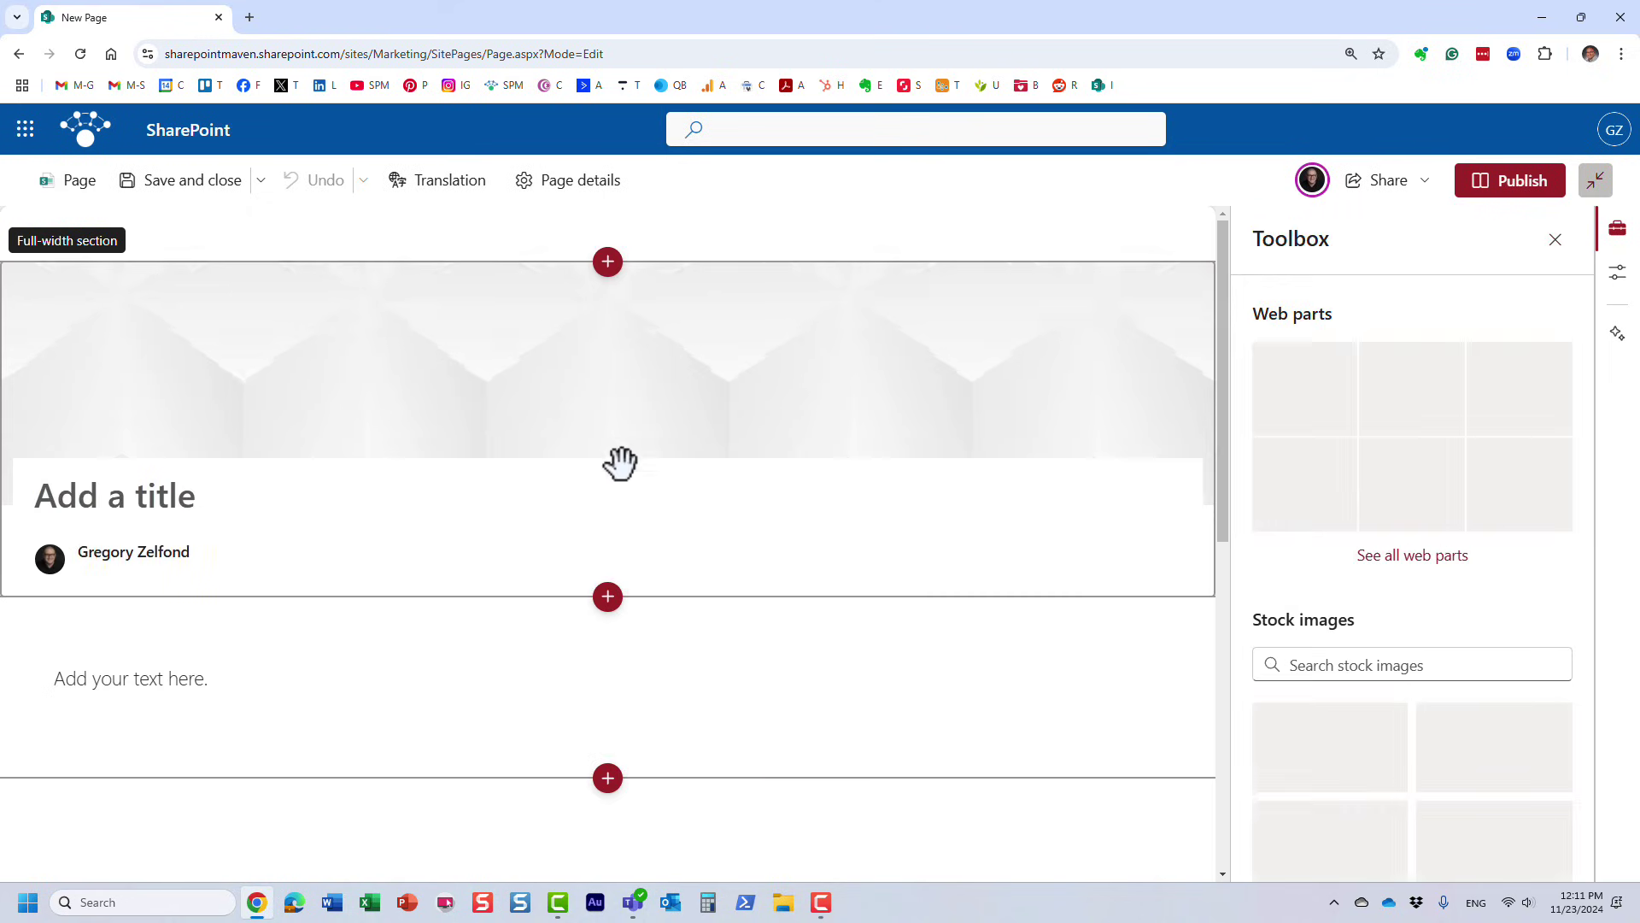
pyautogui.click(1555, 240)
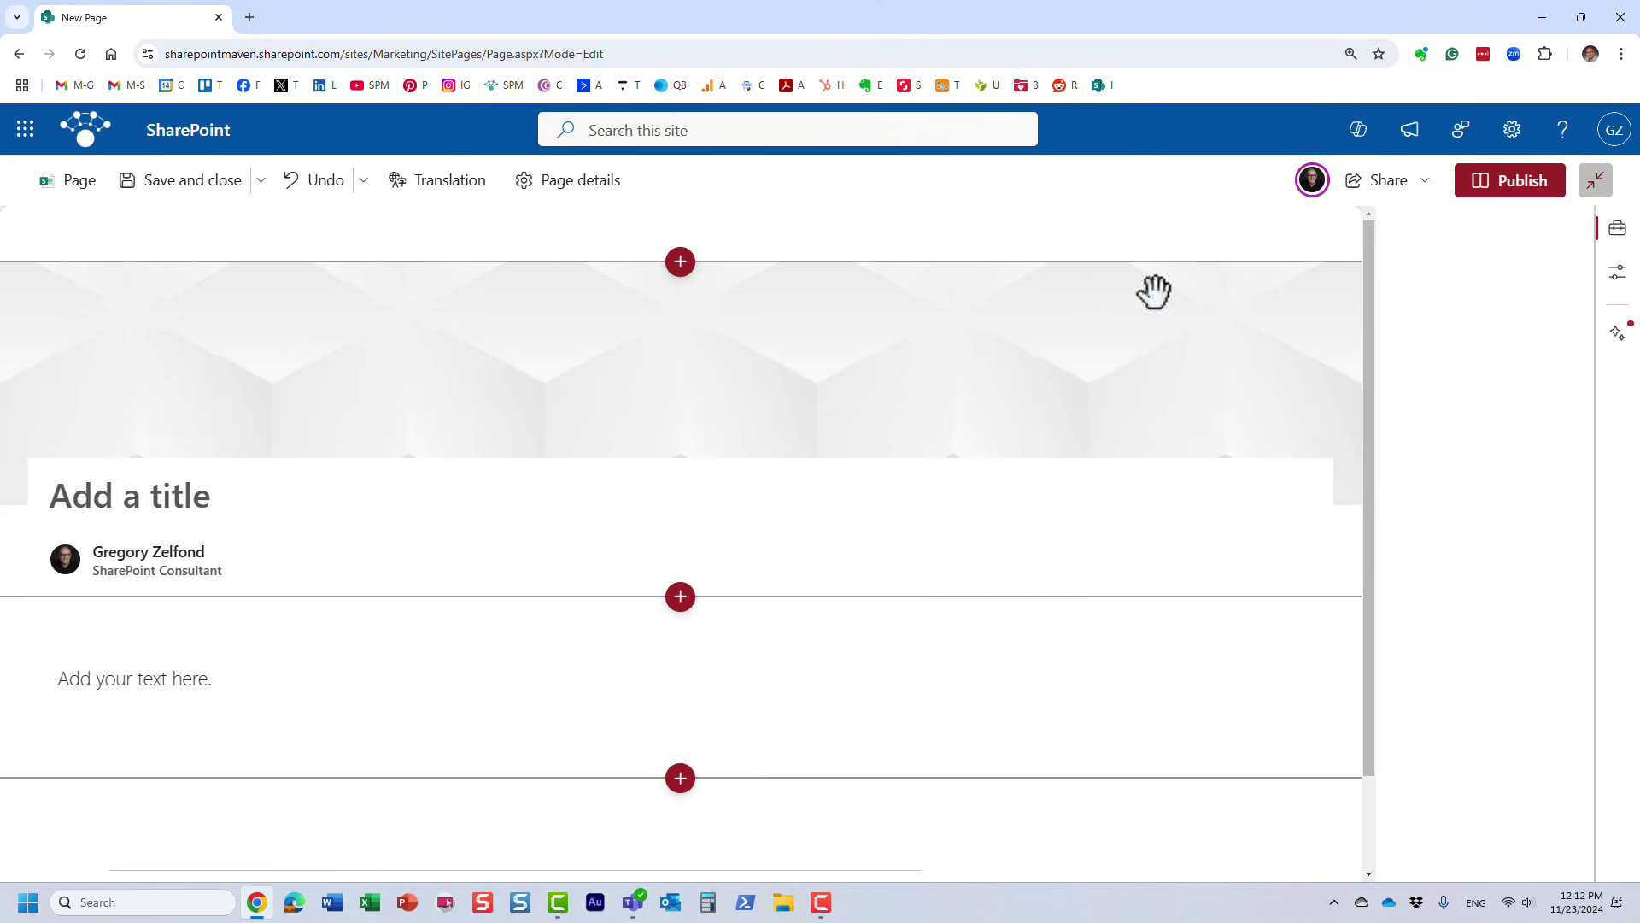
# Title the new page Training Videos and delete the empty text web part below the banner.
pyautogui.click(289, 495)
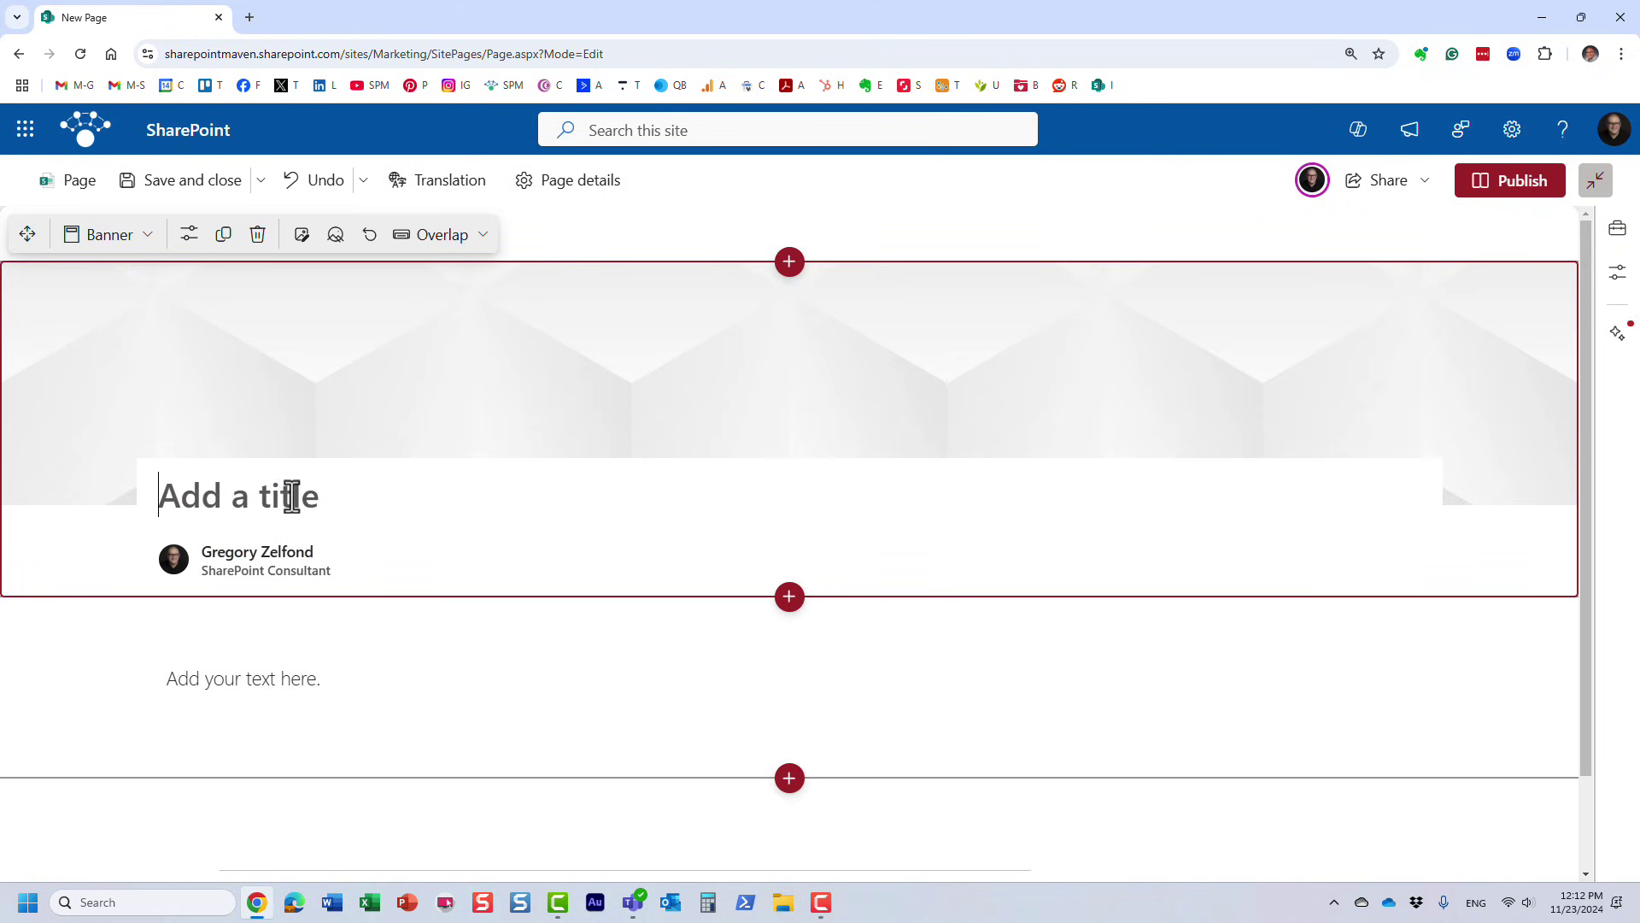
pyautogui.write('Training Videos')
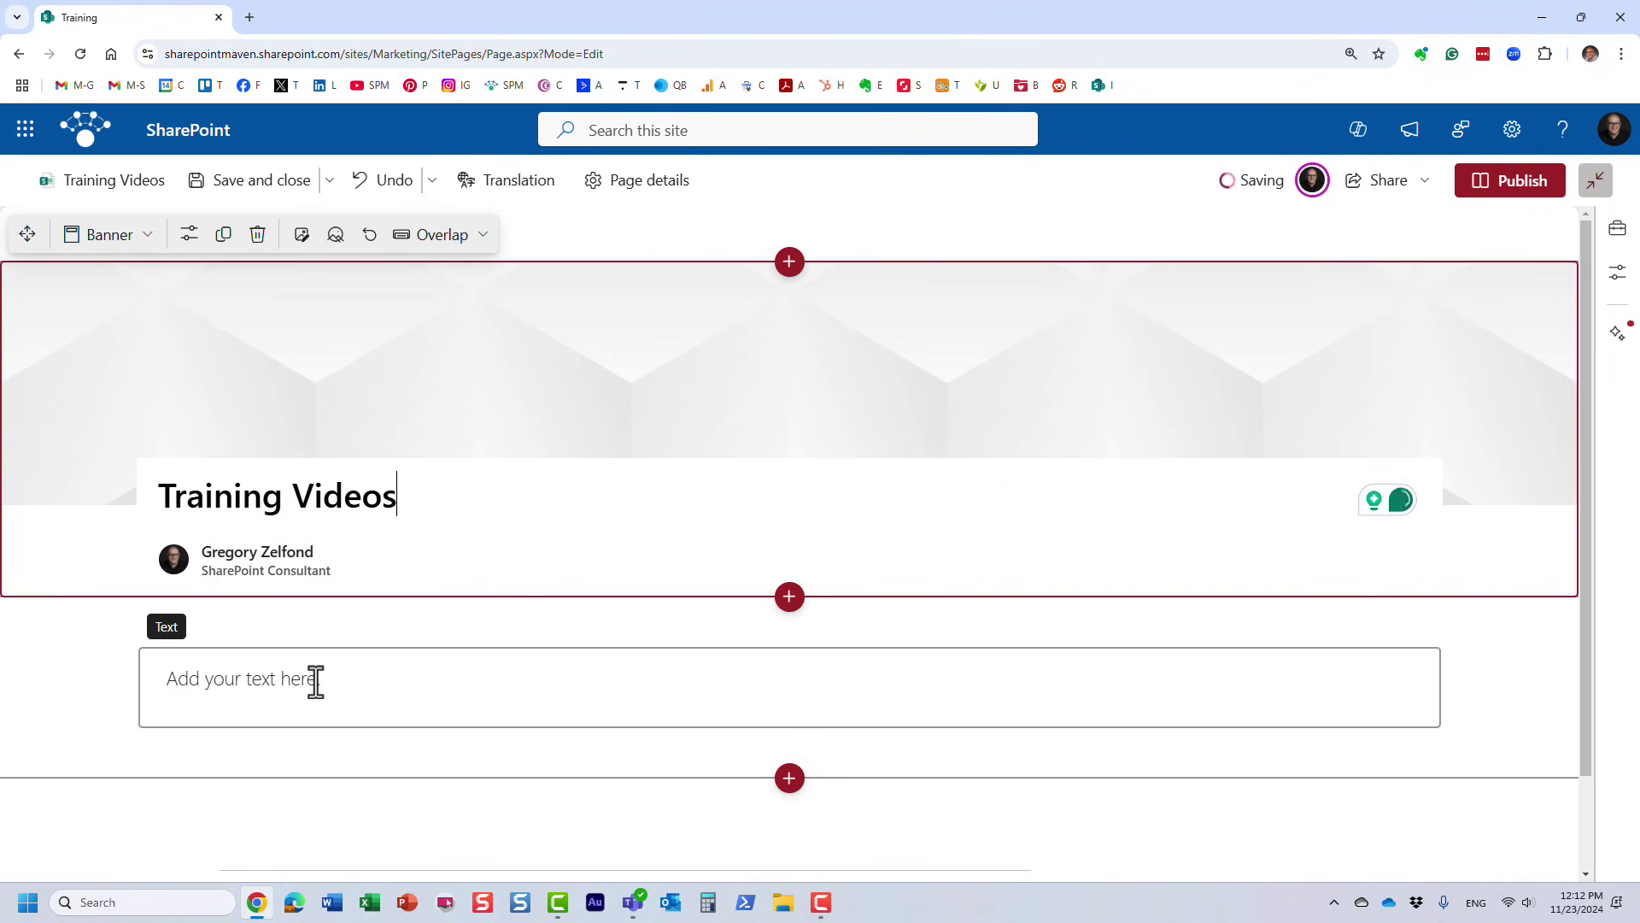
pyautogui.click(215, 681)
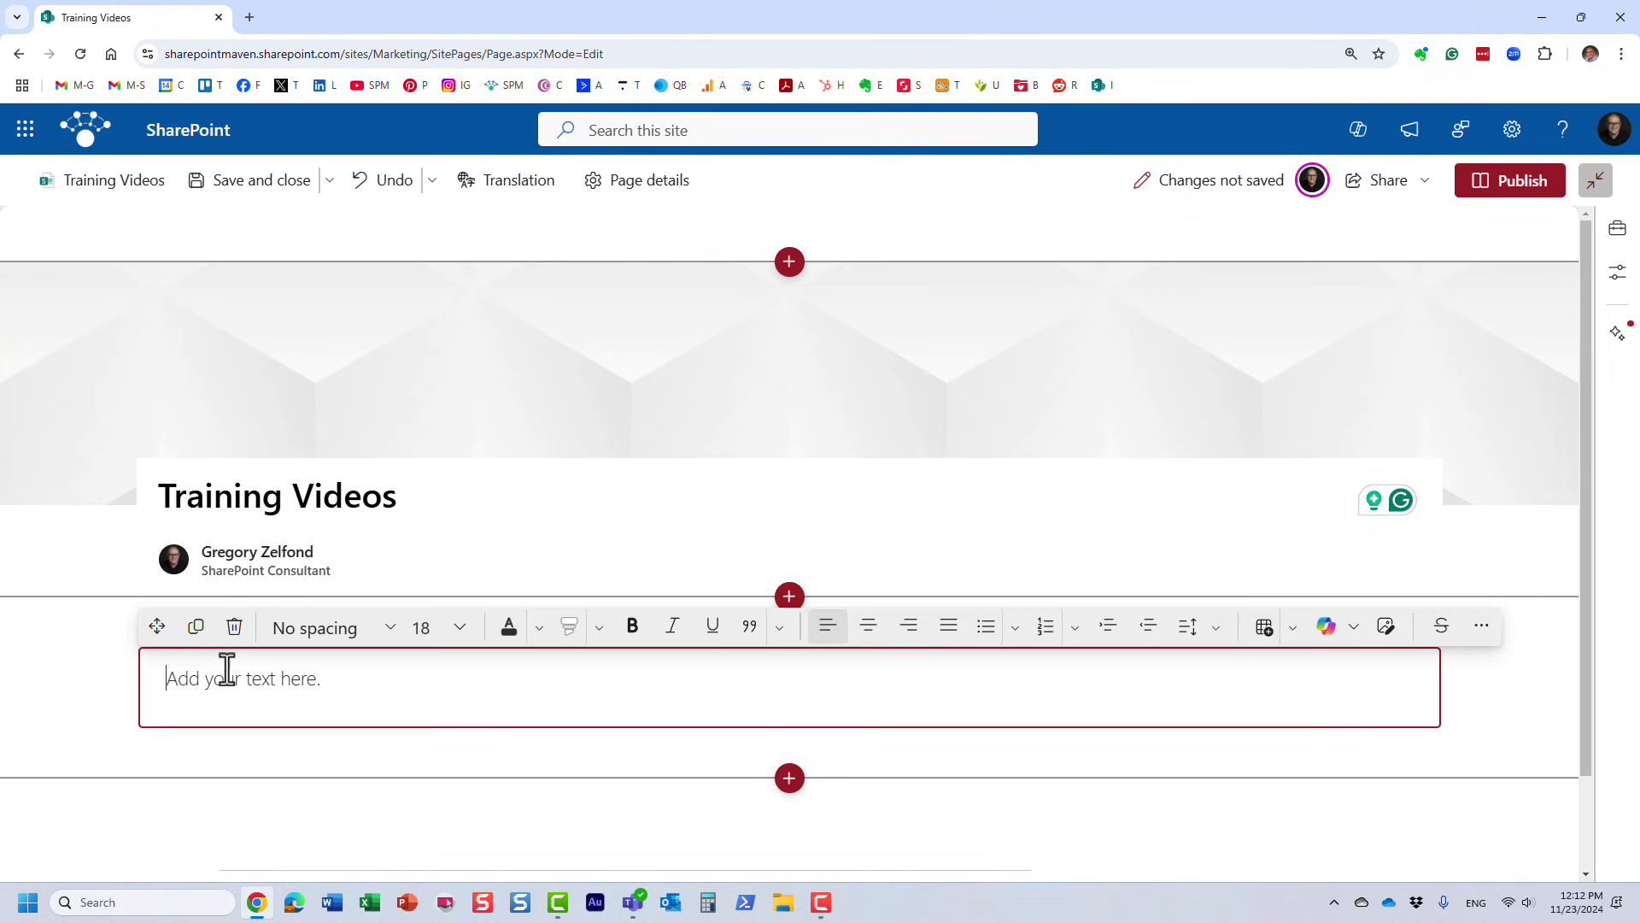
pyautogui.click(232, 629)
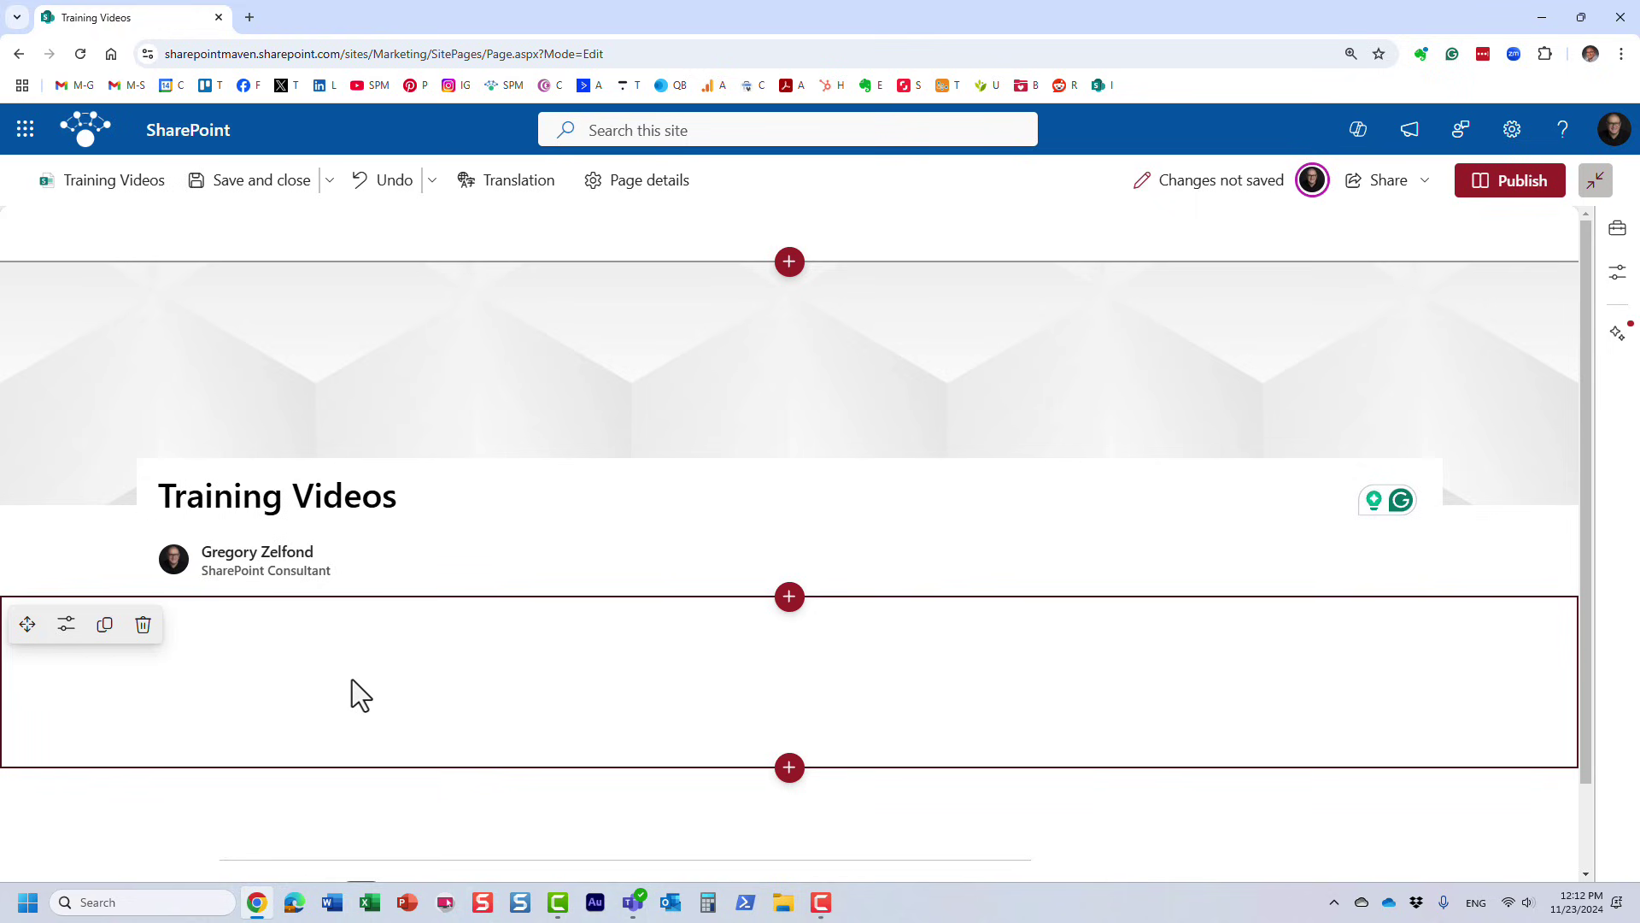
# Change the empty section below the banner to the Two columns layout and close its properties.
pyautogui.click(64, 628)
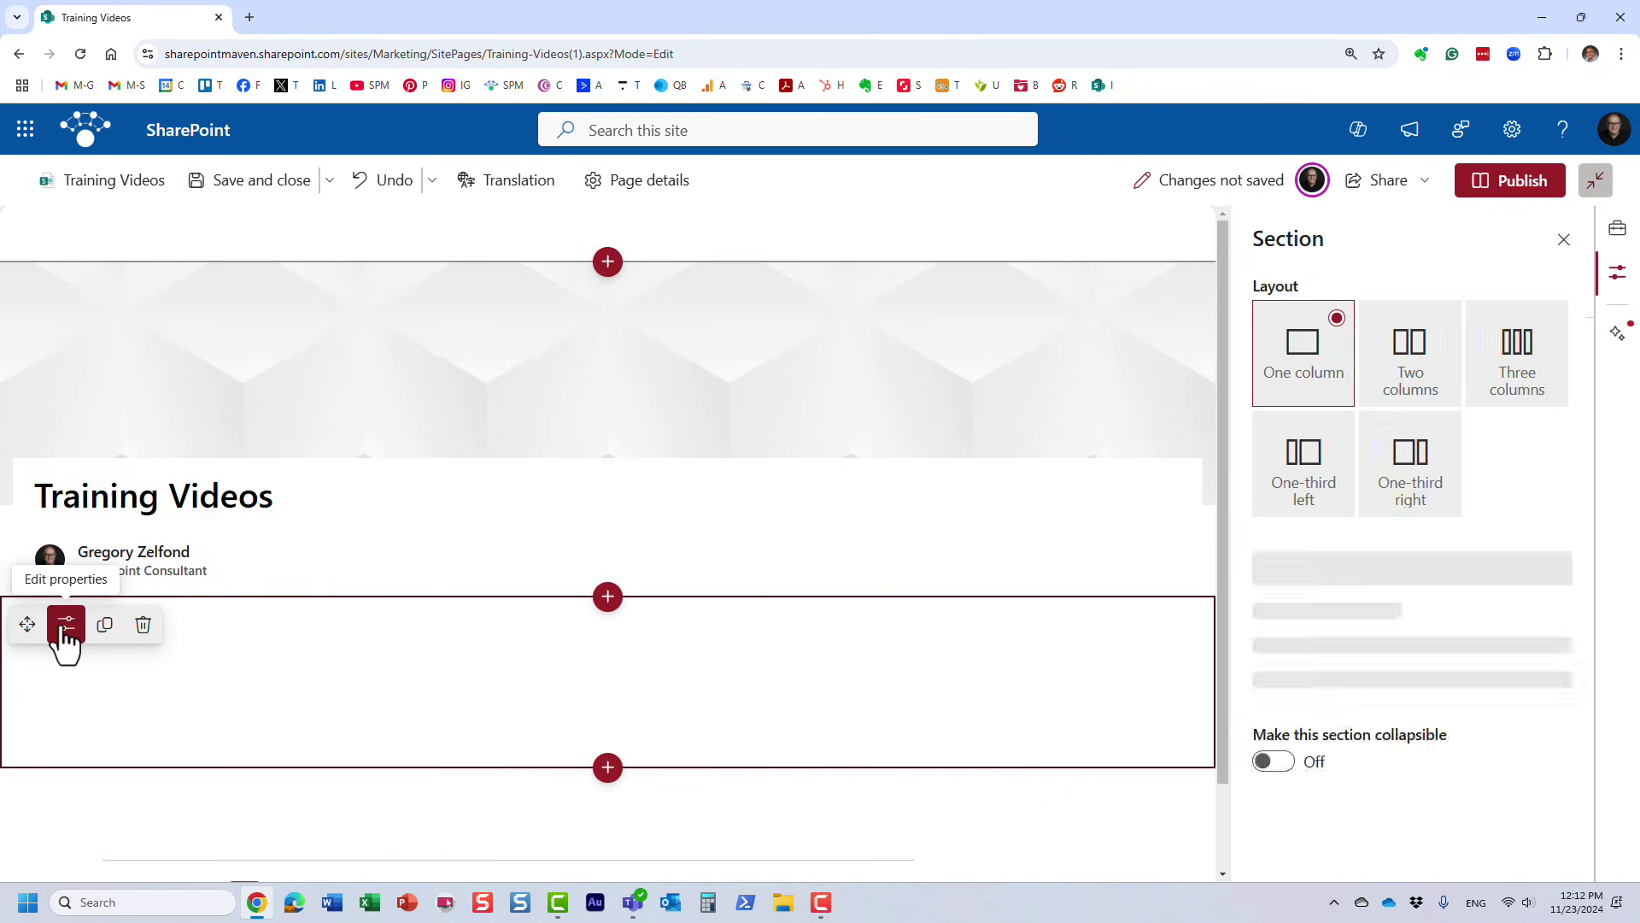
pyautogui.click(1401, 357)
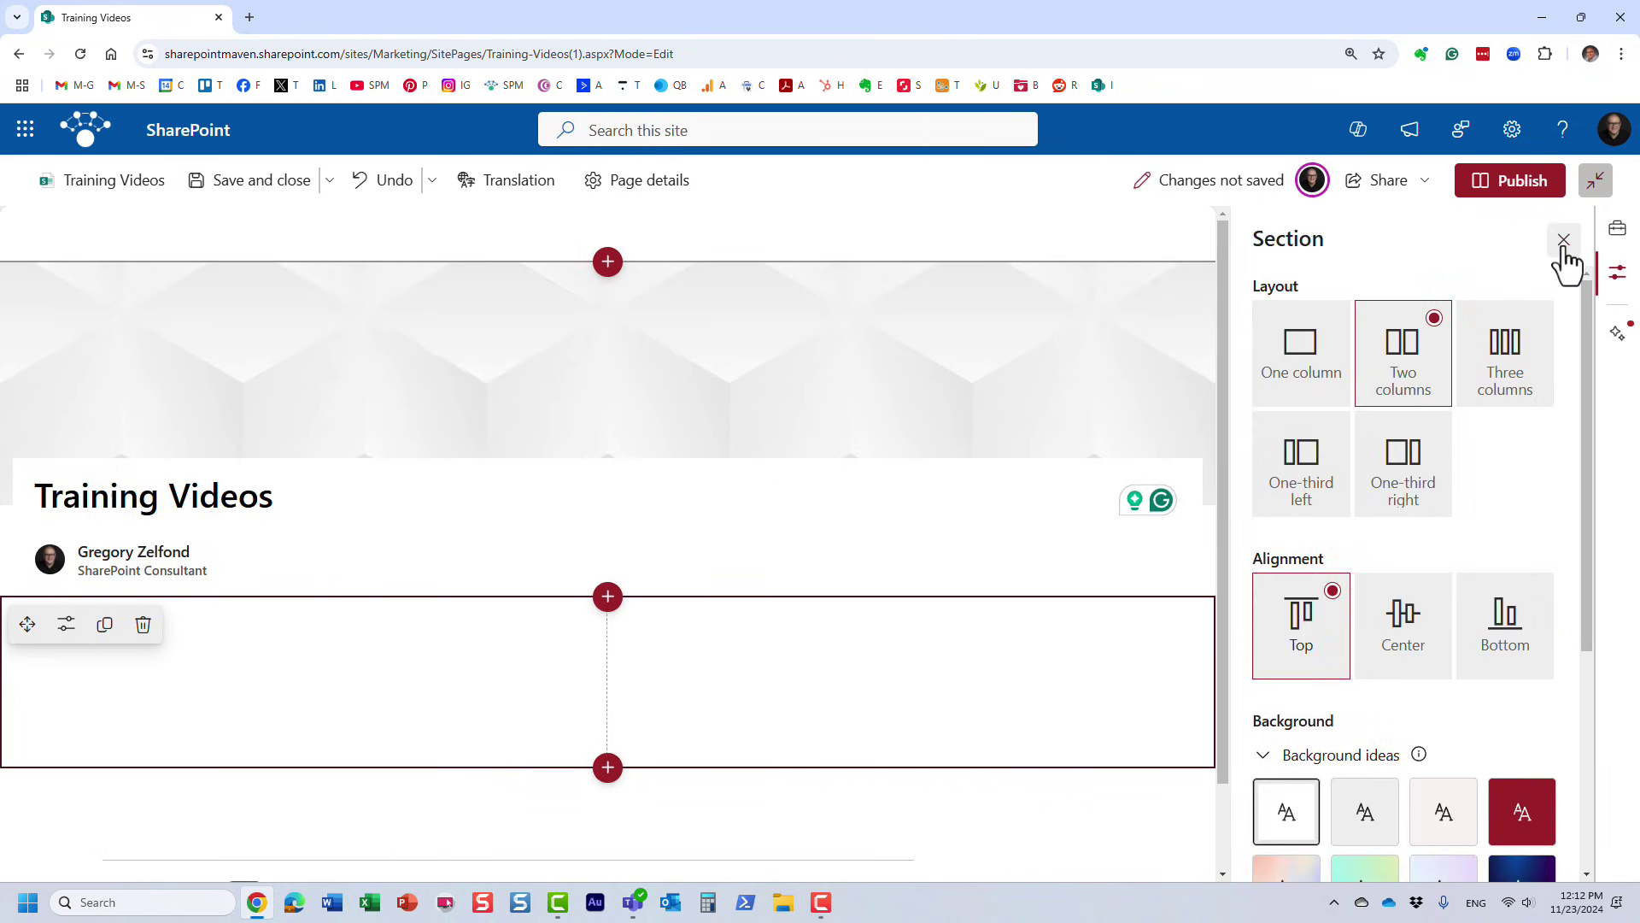
pyautogui.click(1564, 243)
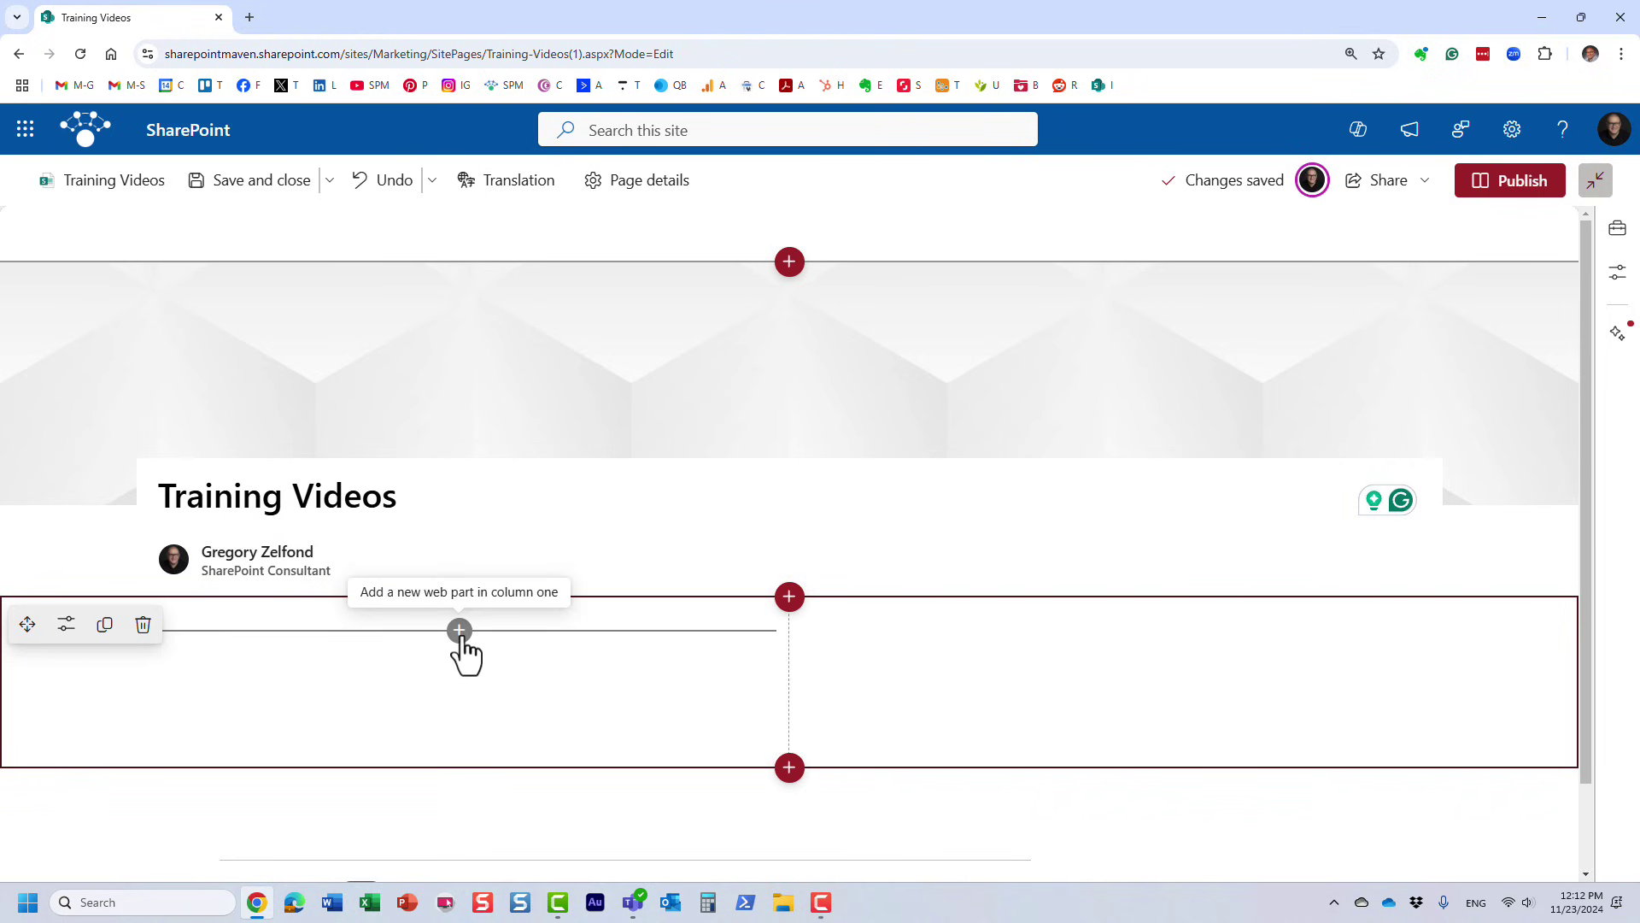
# Add a List web part to column one of the section and have it display the Training Videos list.
pyautogui.click(460, 630)
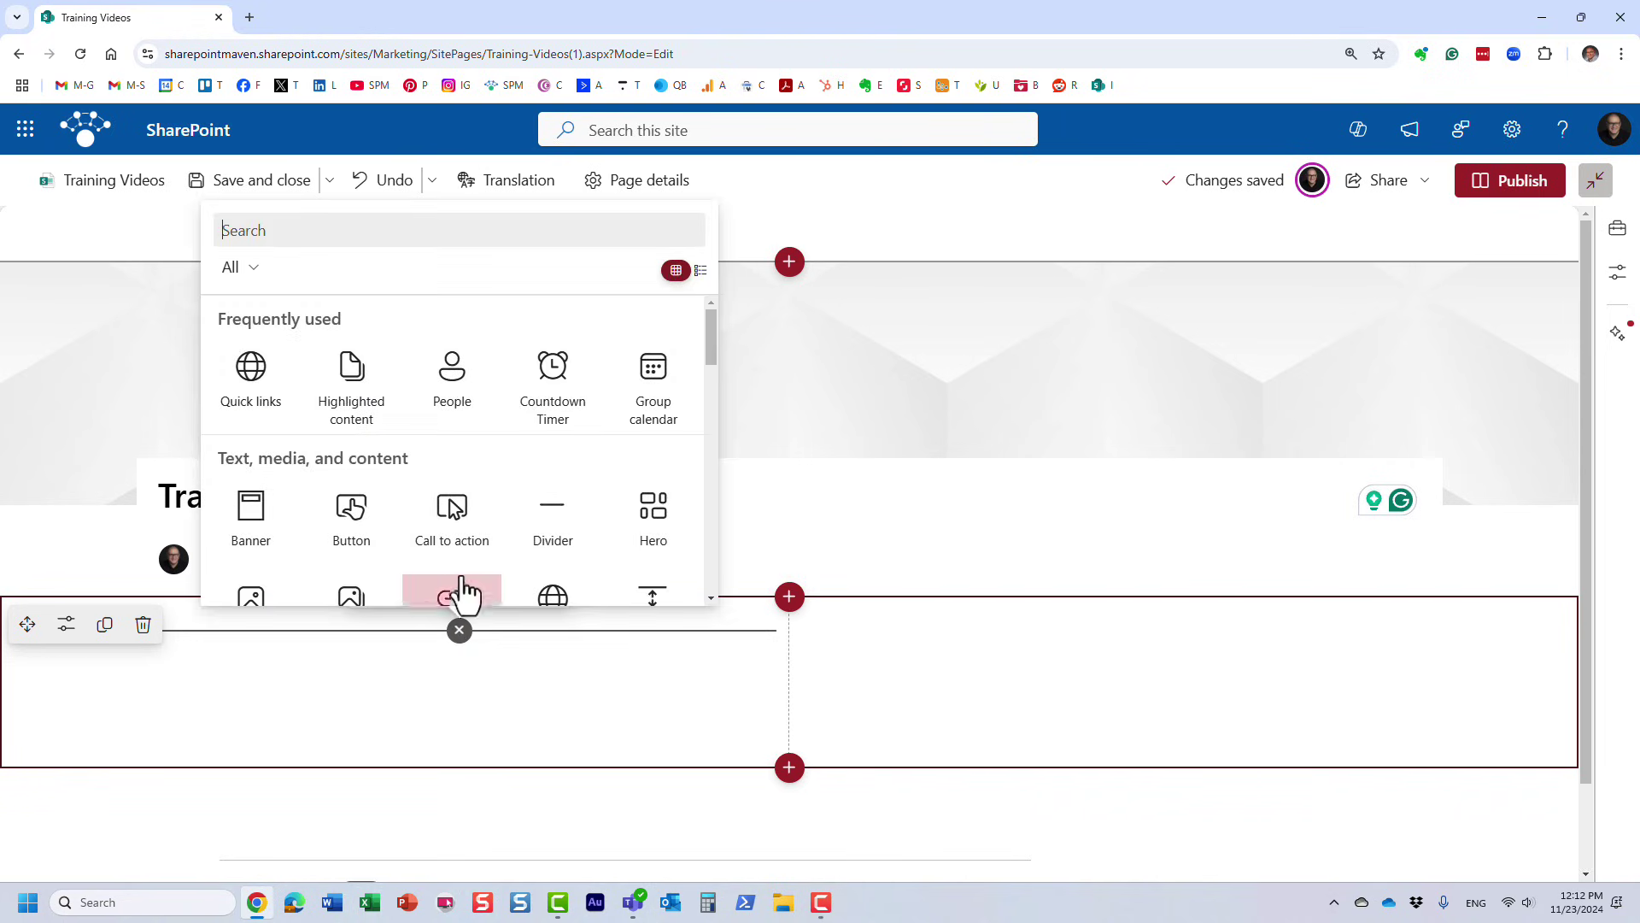
pyautogui.scroll(-1, 560, 444)
pyautogui.scroll(-5, 560, 444)
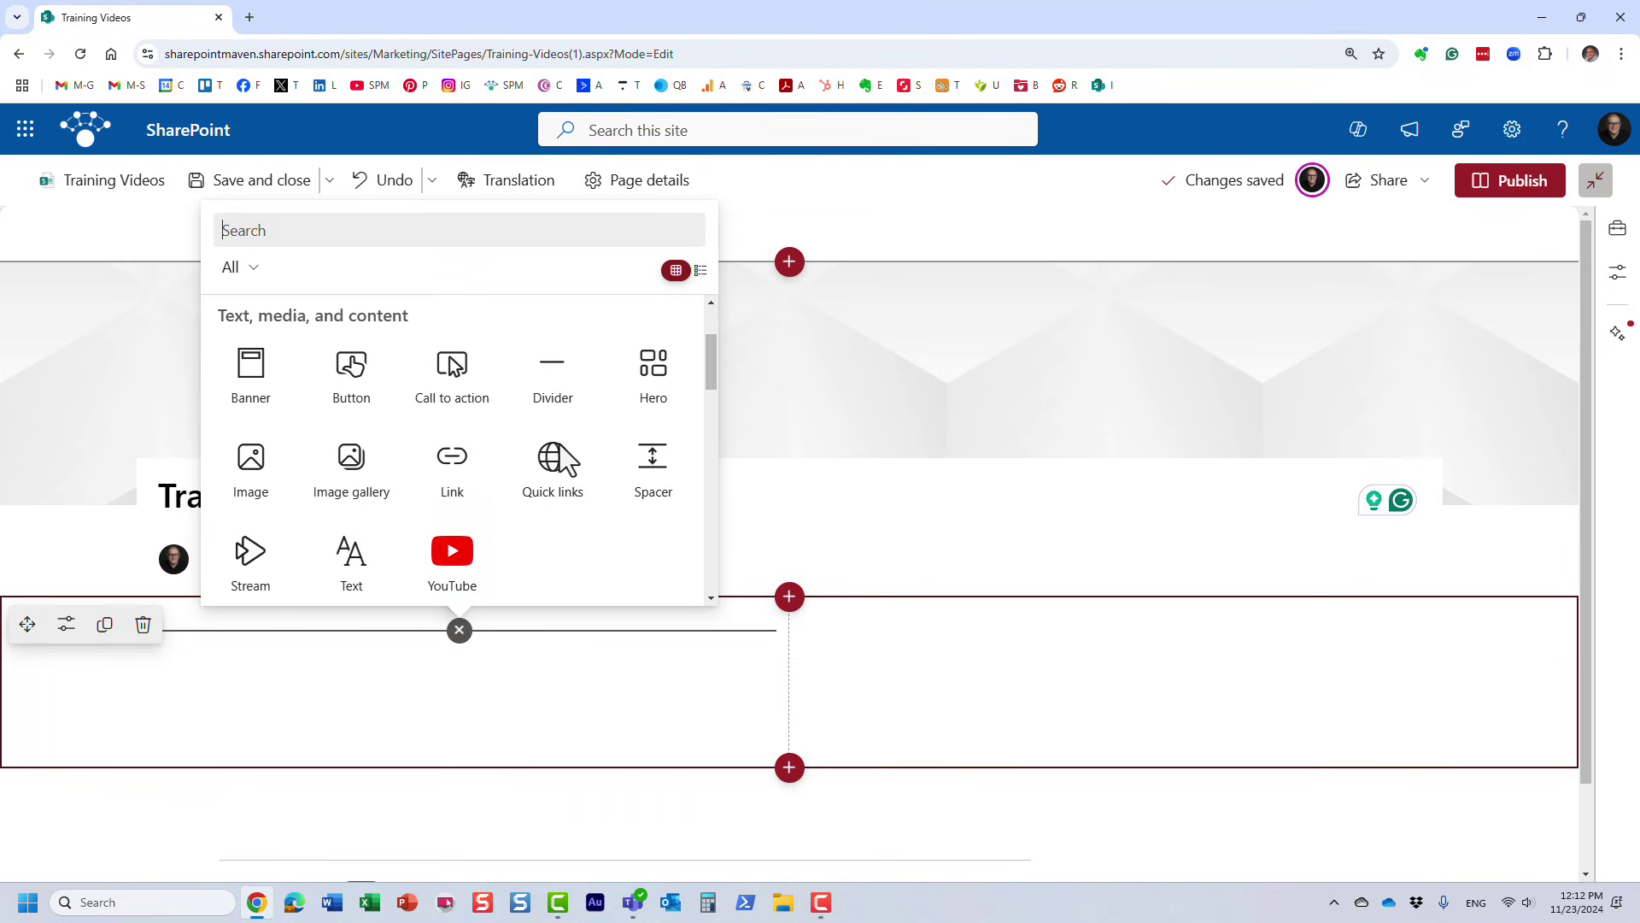
pyautogui.scroll(-1, 561, 444)
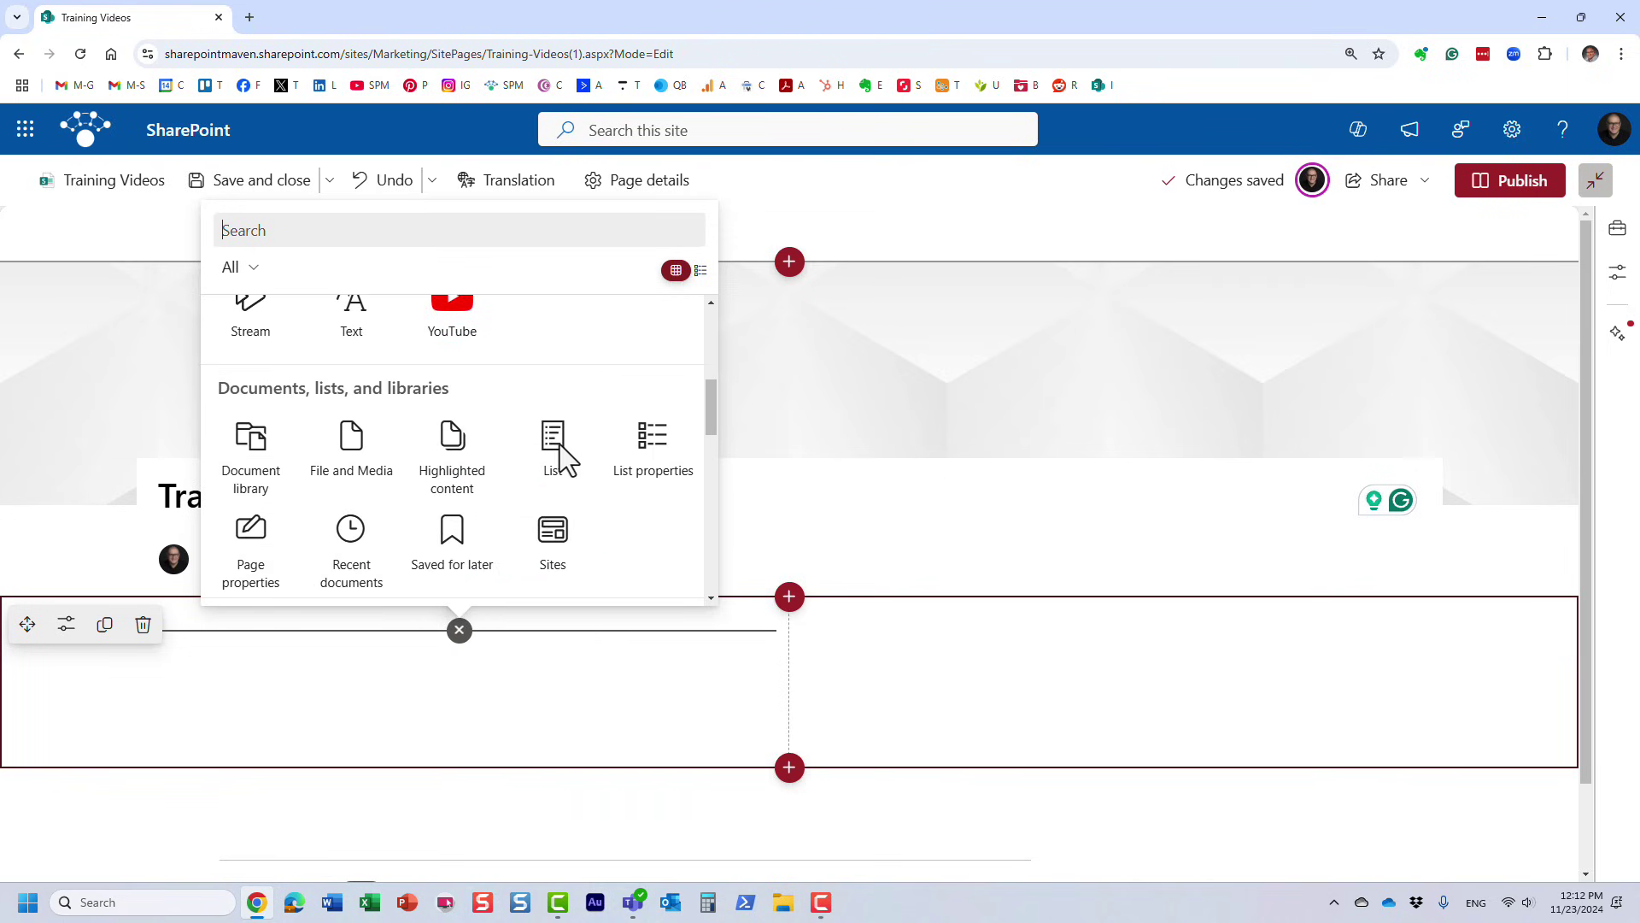
pyautogui.scroll(-2, 560, 453)
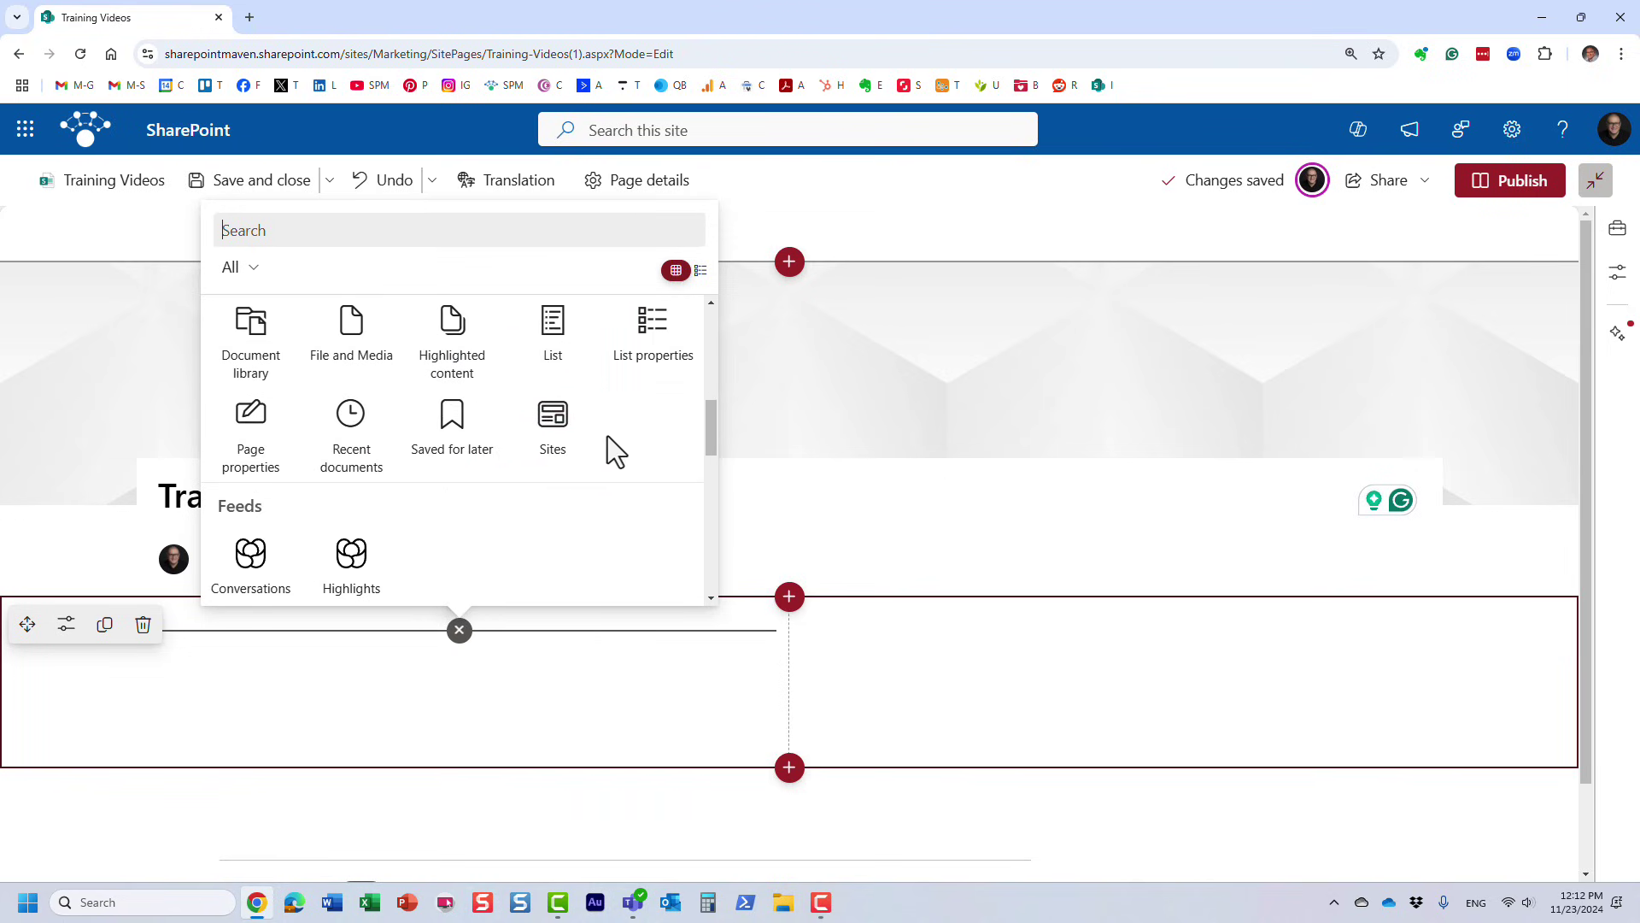
pyautogui.scroll(1, 598, 448)
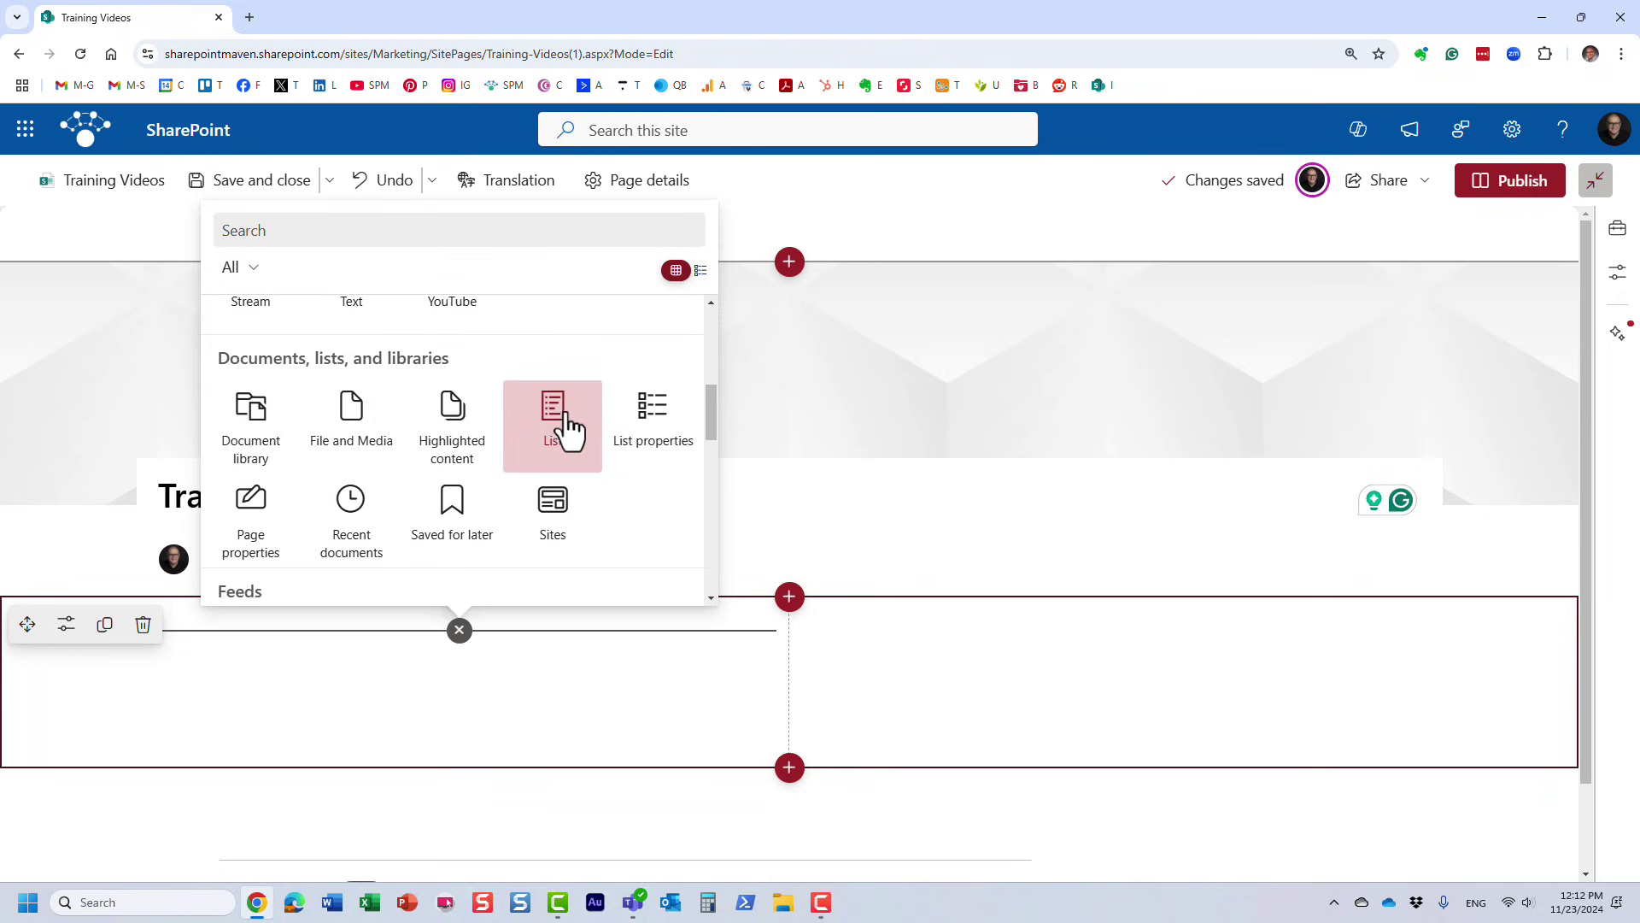
pyautogui.click(569, 444)
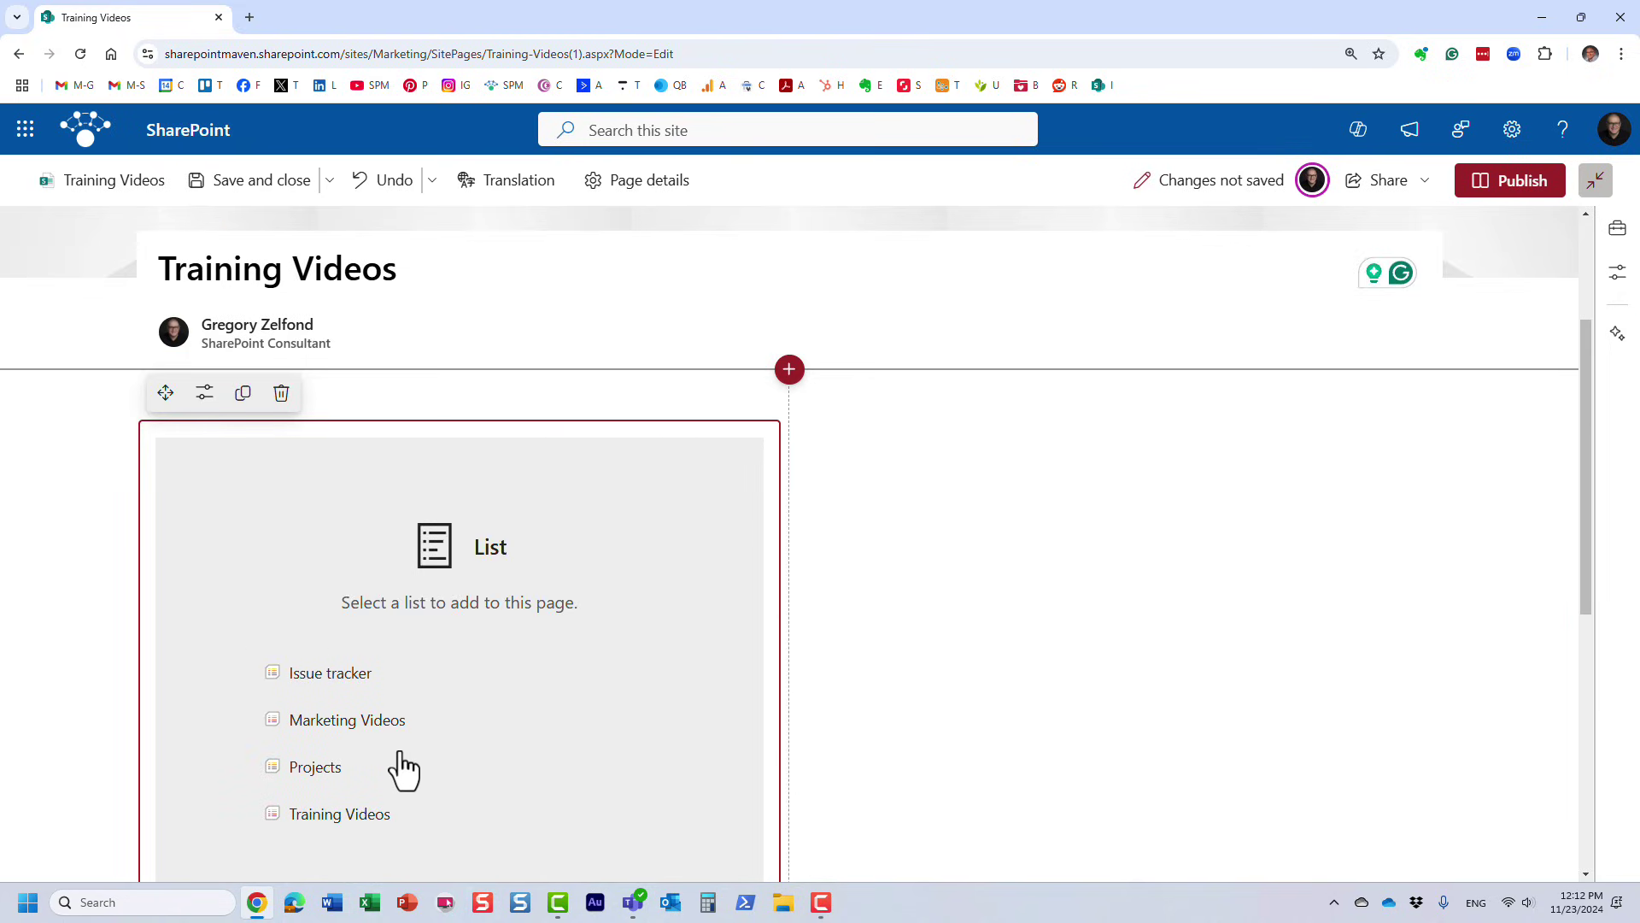
pyautogui.scroll(-1, 478, 624)
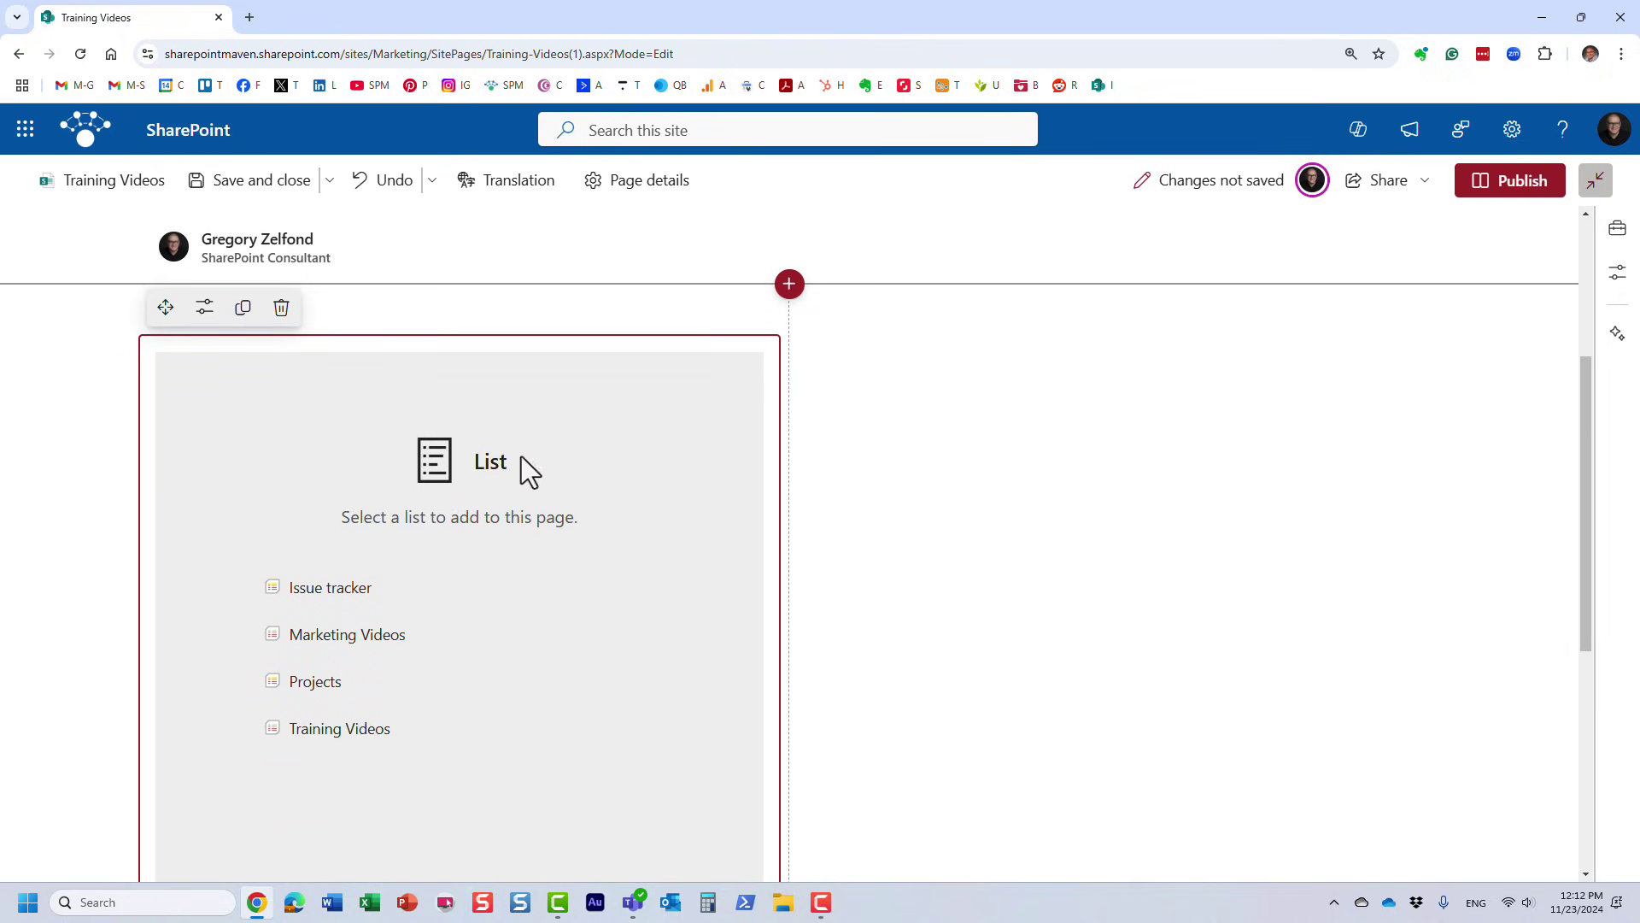
pyautogui.click(317, 735)
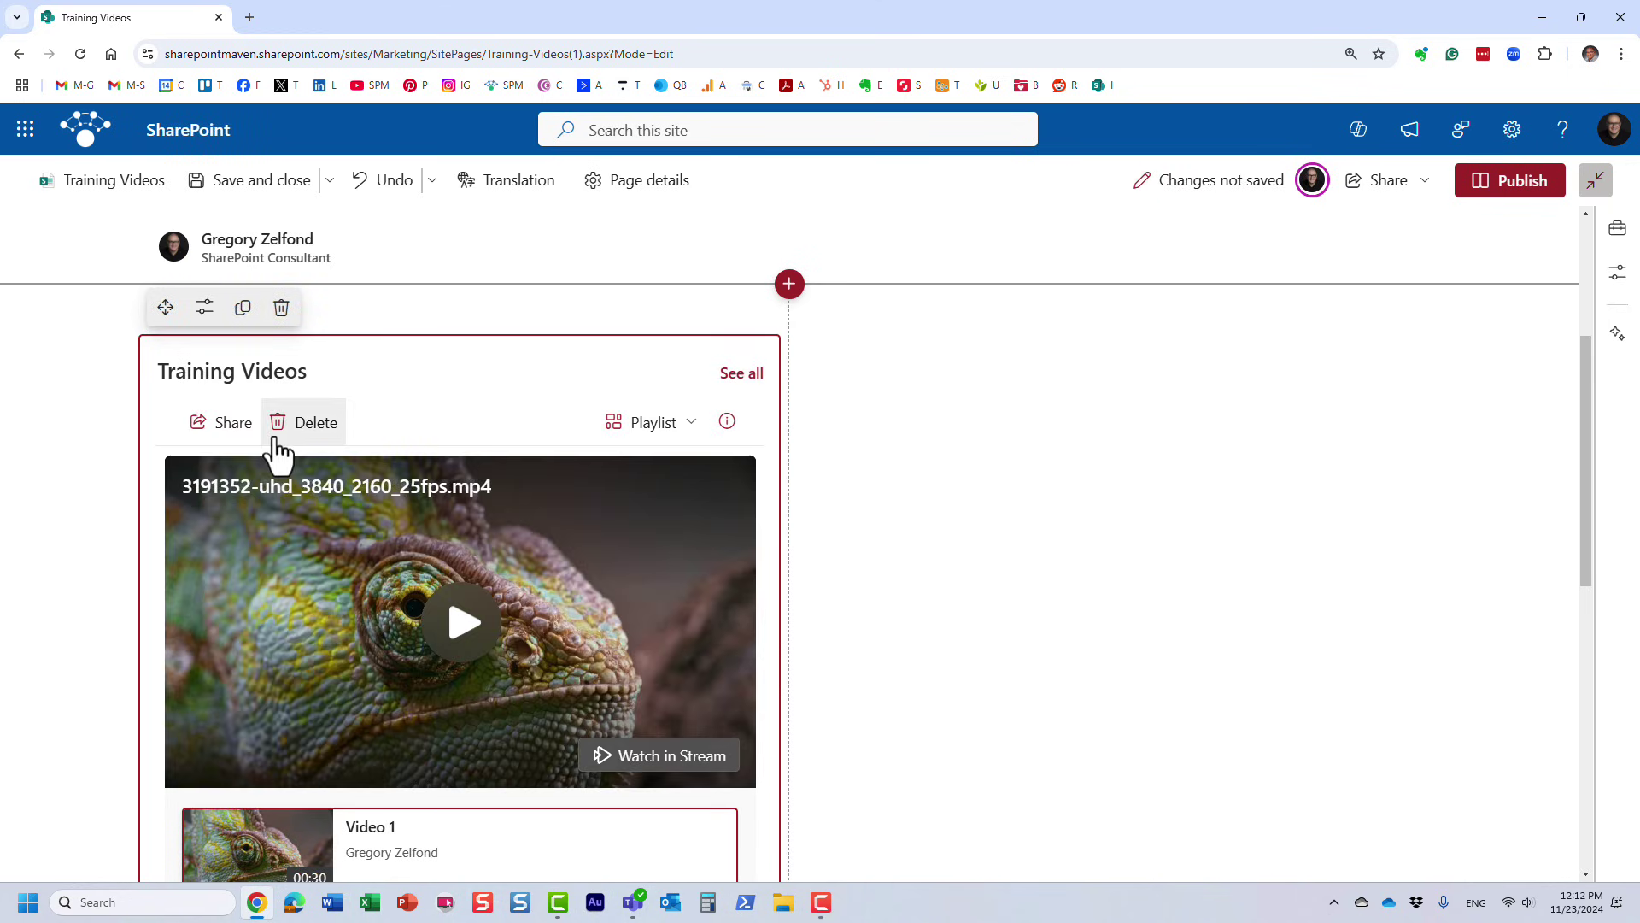
# Open the properties of the Training Videos list web part and examine its view choices and display options.
pyautogui.click(203, 307)
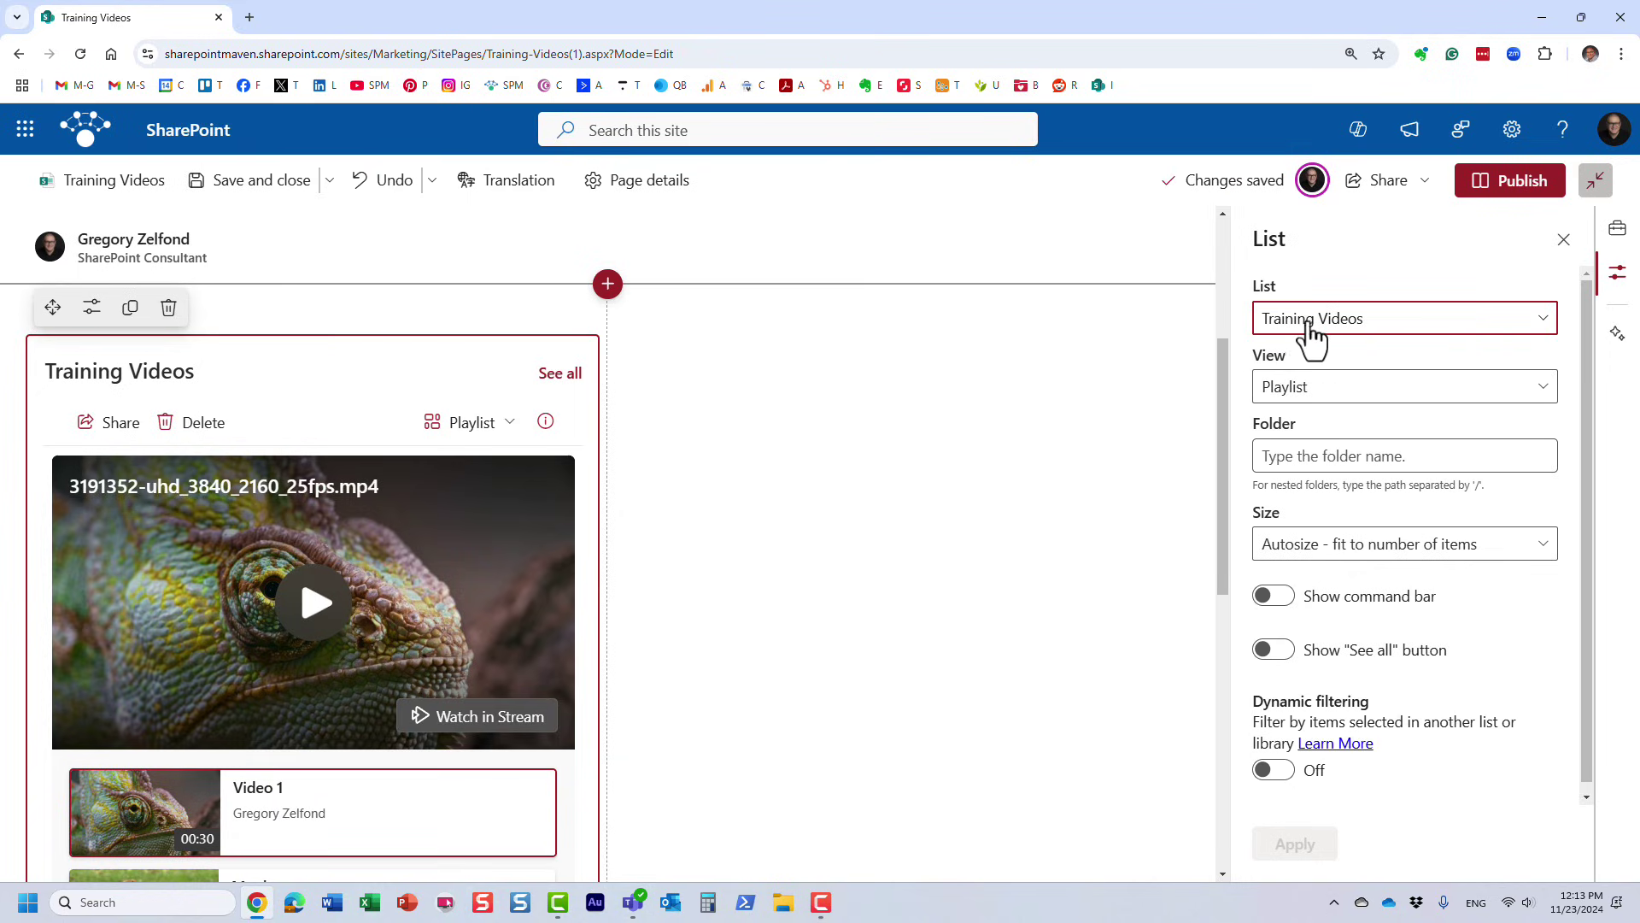
pyautogui.click(1315, 397)
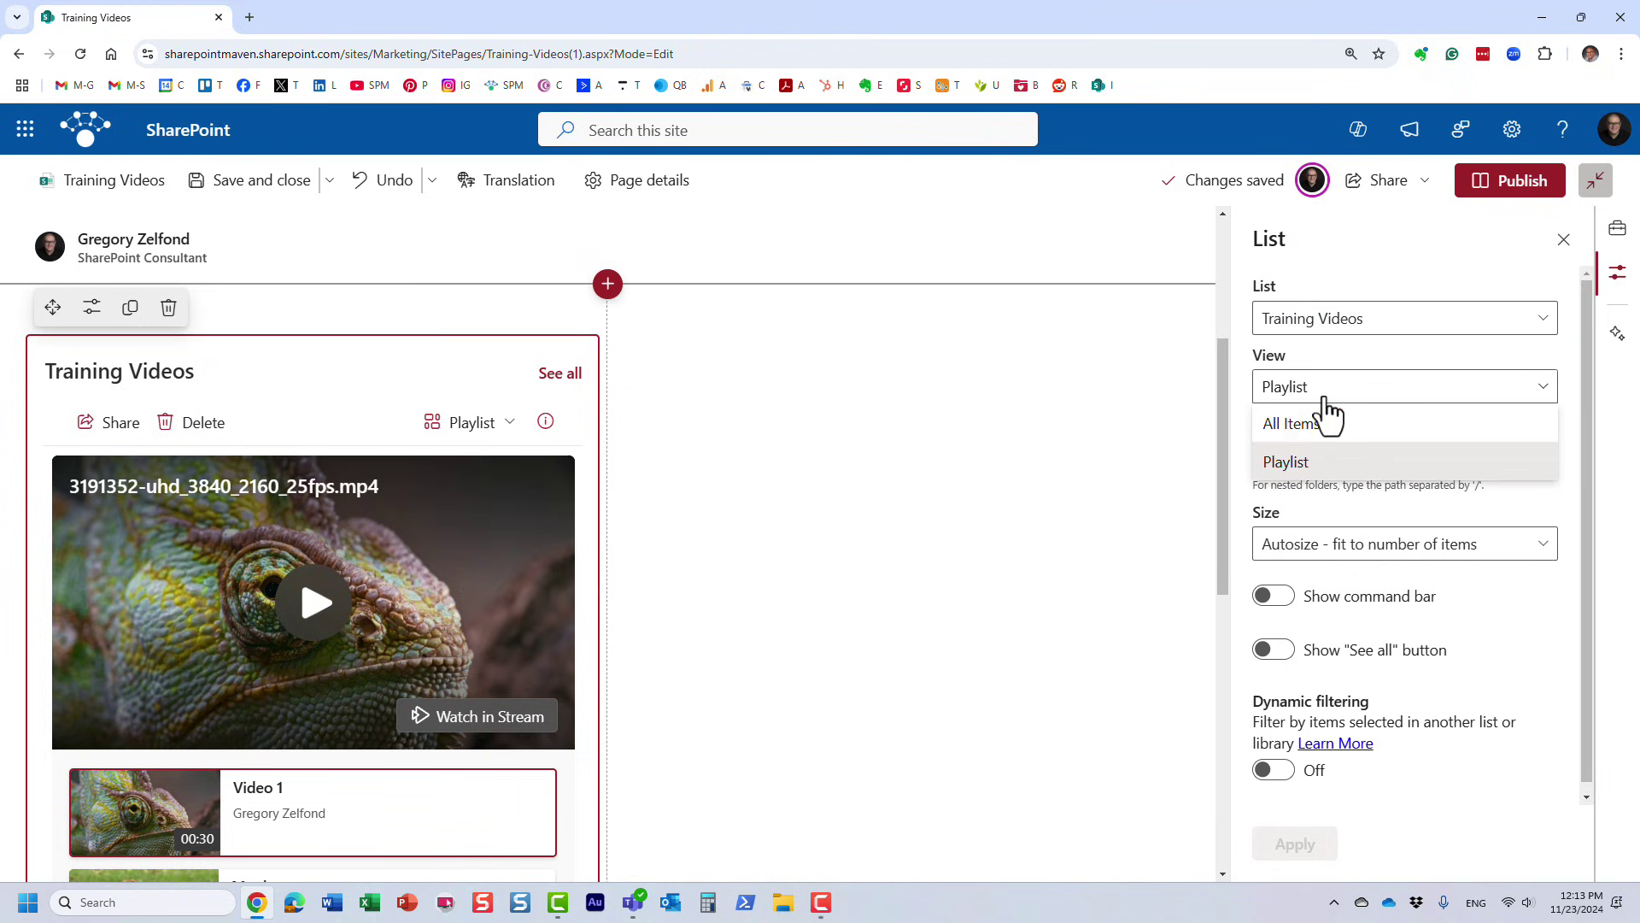
pyautogui.click(1324, 398)
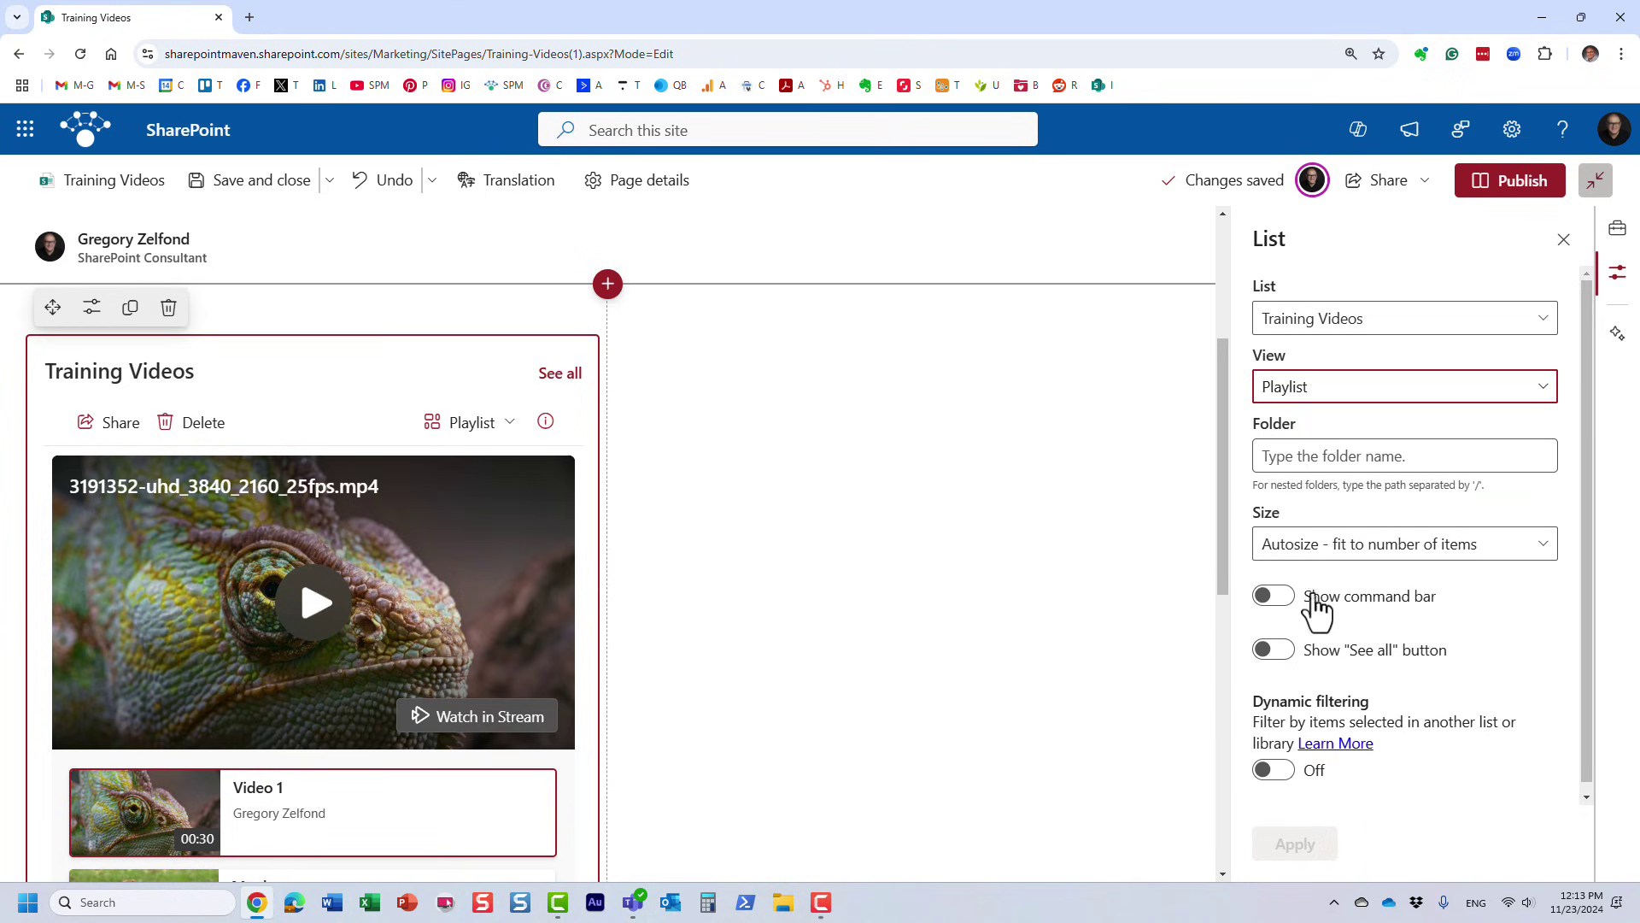
pyautogui.scroll(-1, 1367, 716)
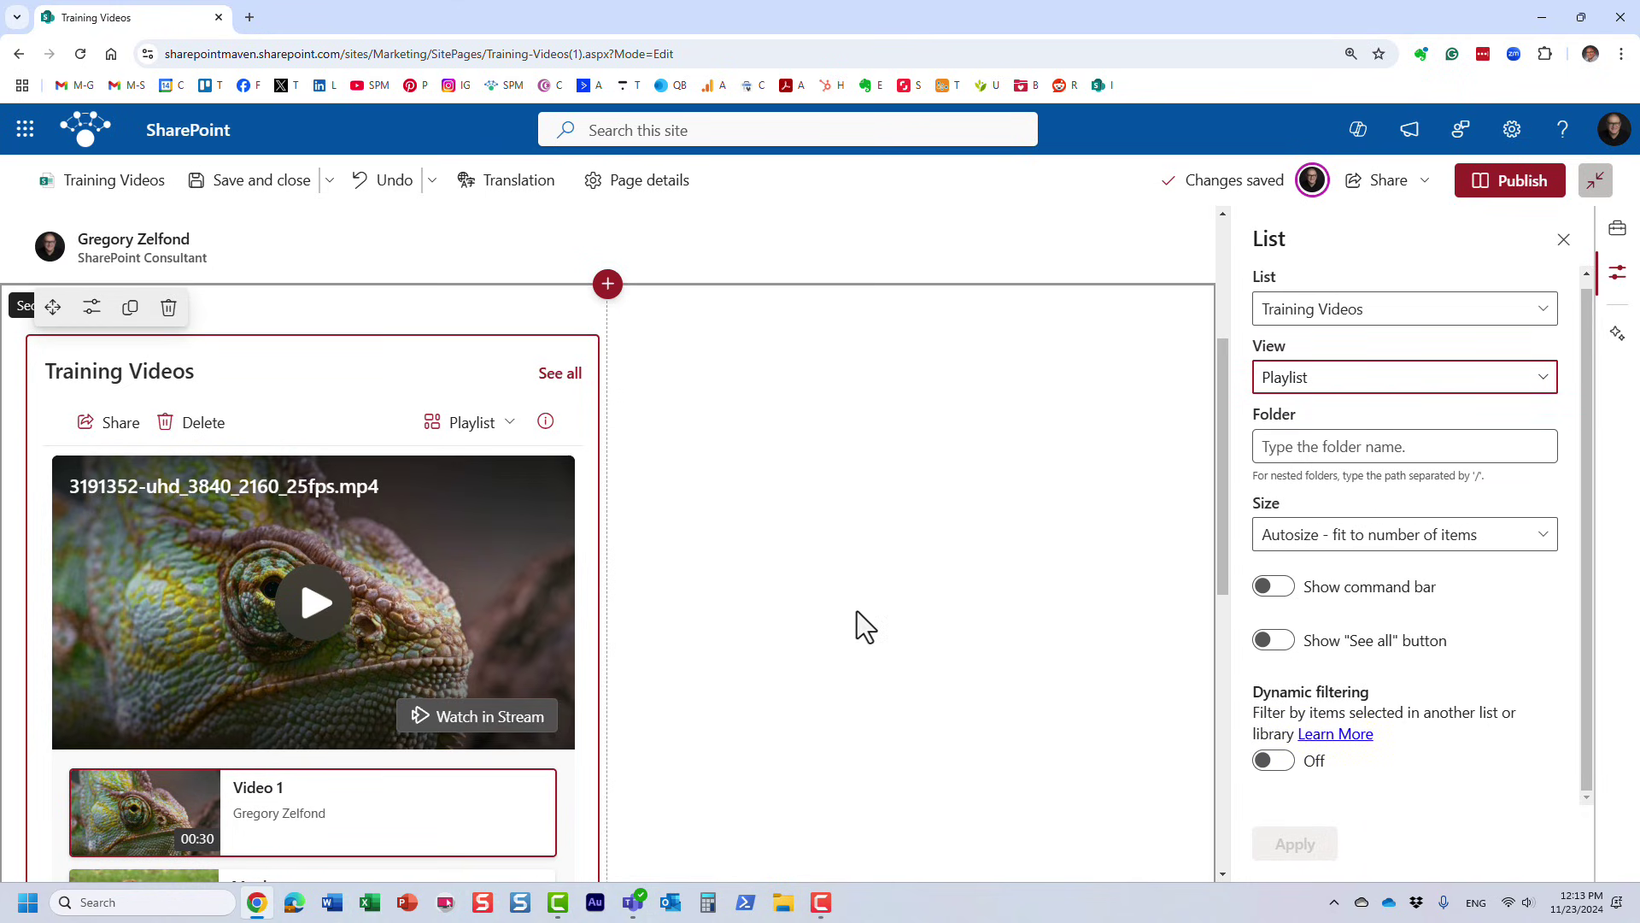
# Play the Monkey and Video 1 items in the embedded playlist and close the web part's properties.
pyautogui.scroll(-3, 400, 651)
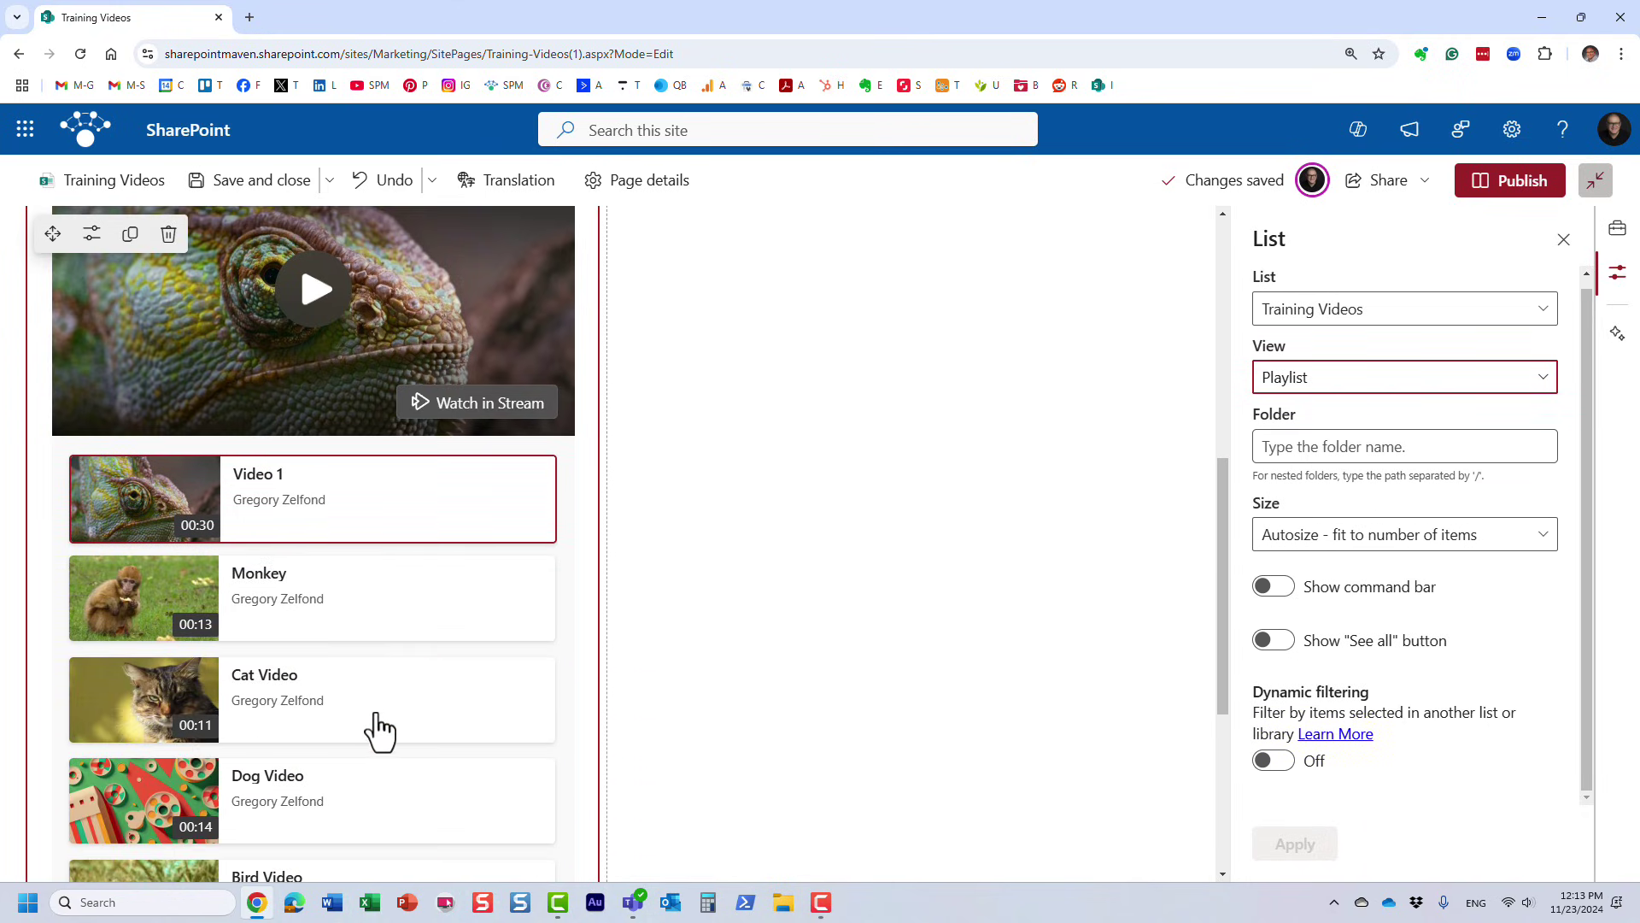
pyautogui.click(365, 628)
pyautogui.click(359, 513)
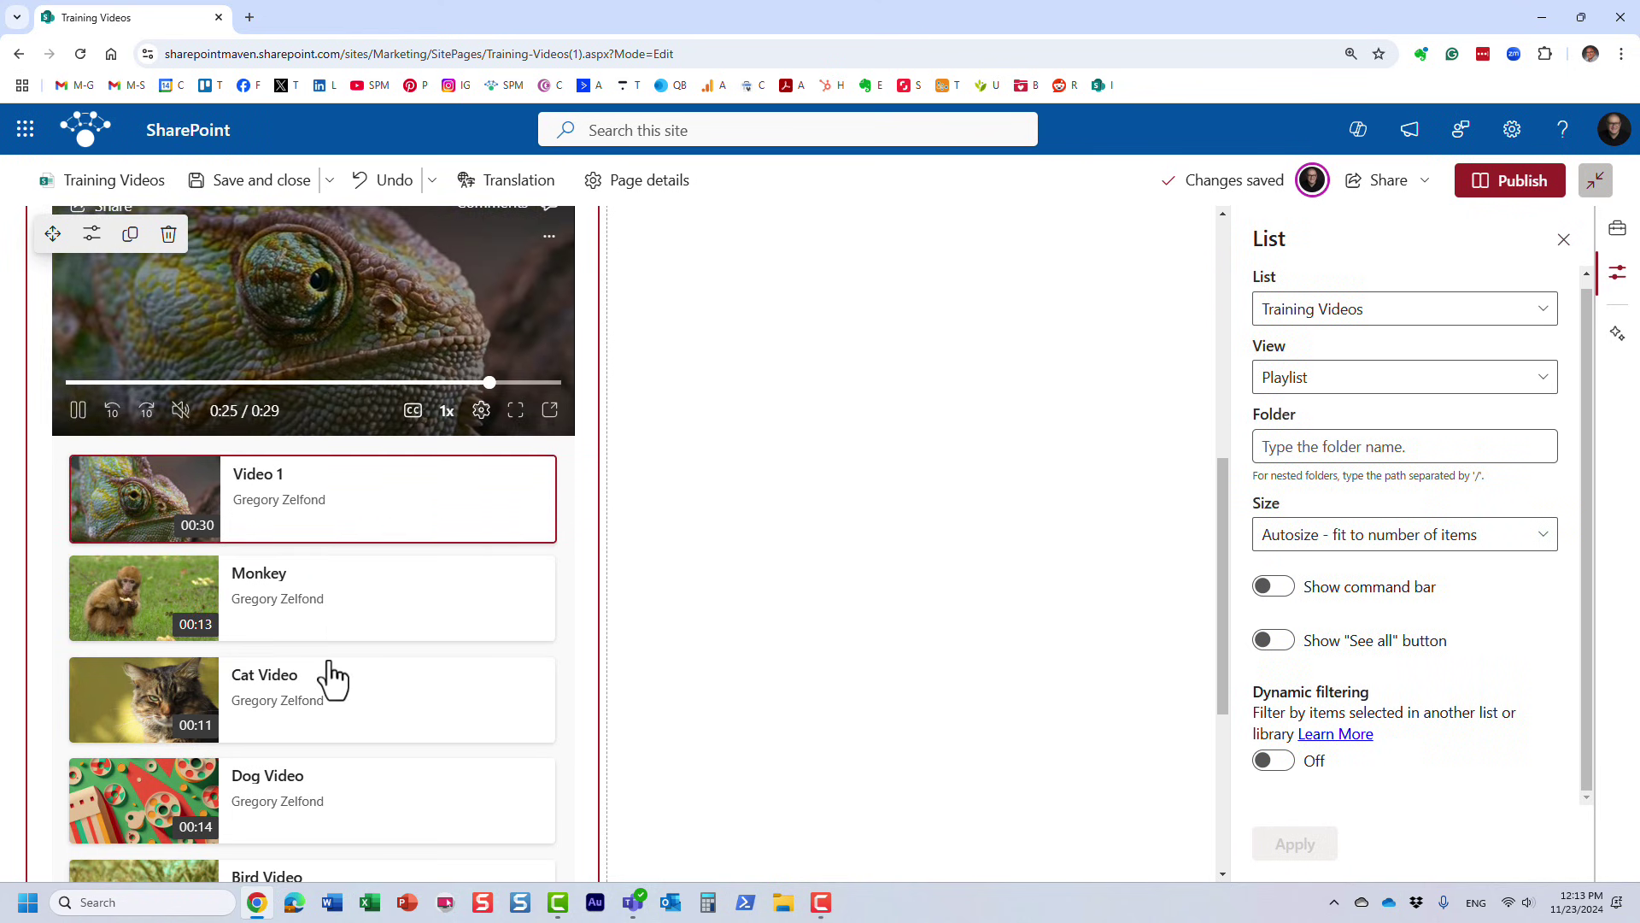
pyautogui.scroll(2, 352, 425)
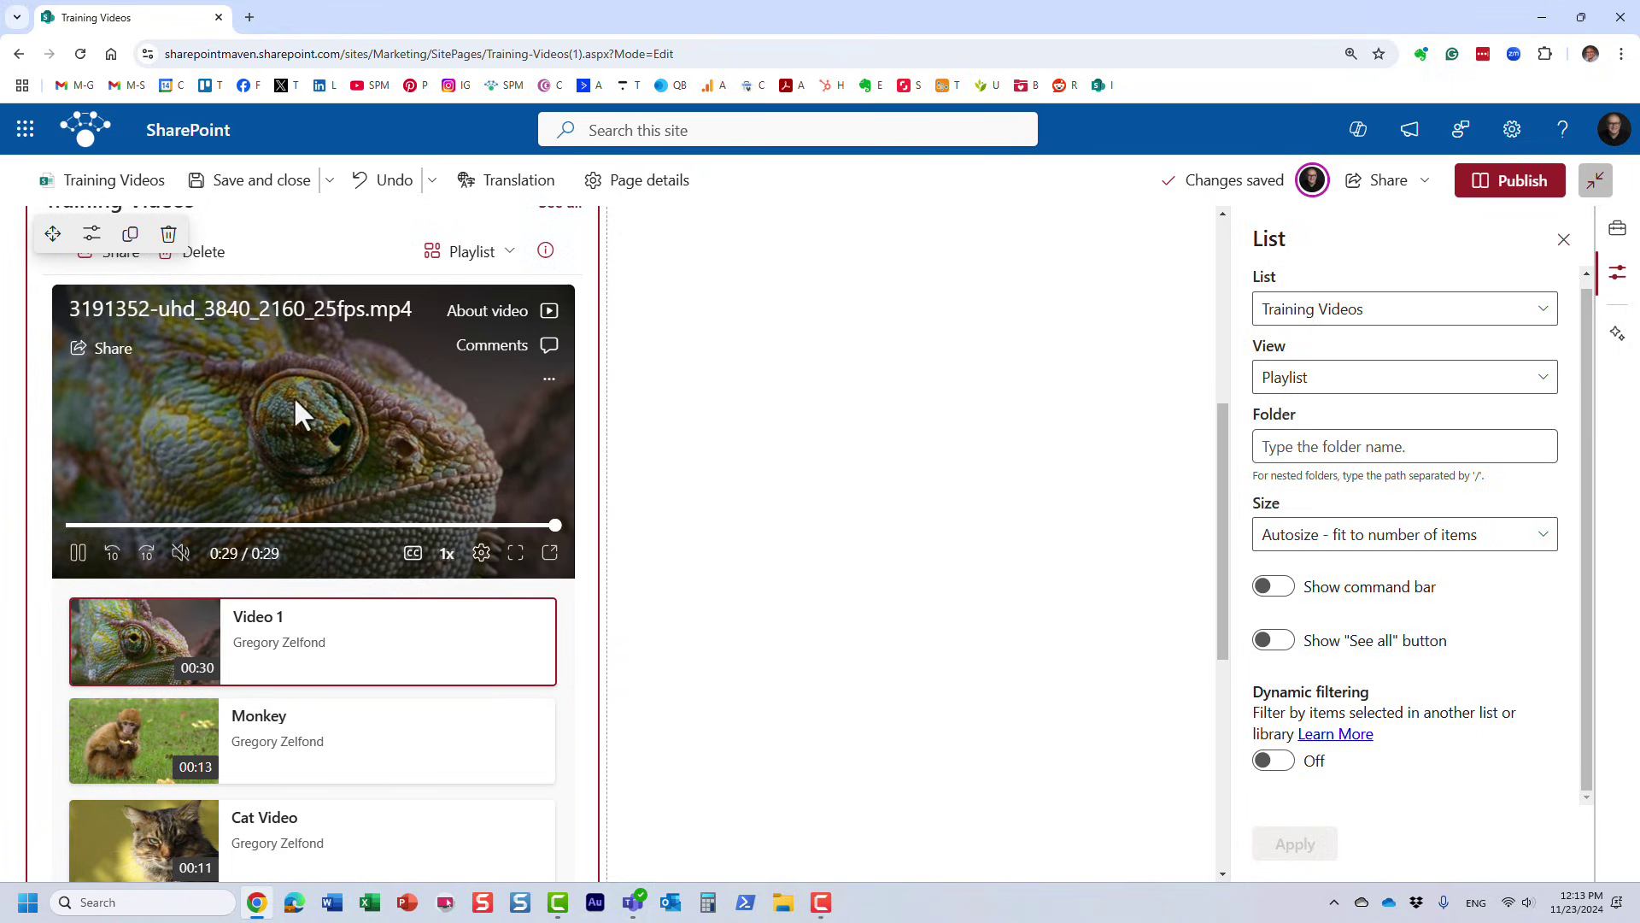
pyautogui.click(1563, 239)
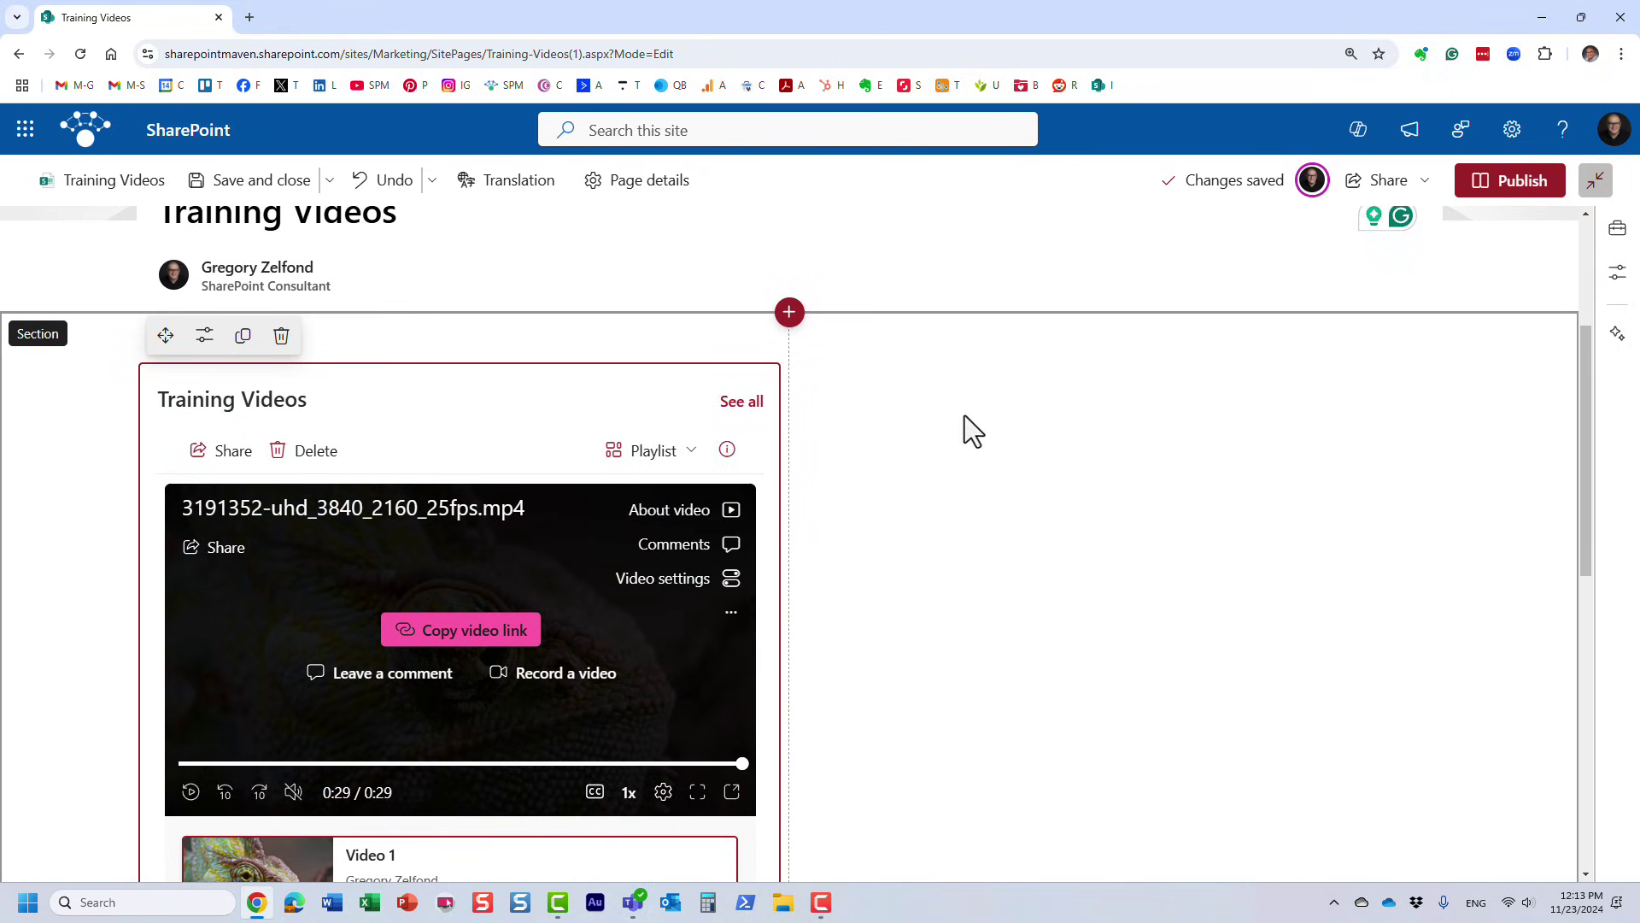
# Add a Stream web part to column two, beside the Training Videos list.
pyautogui.click(1119, 347)
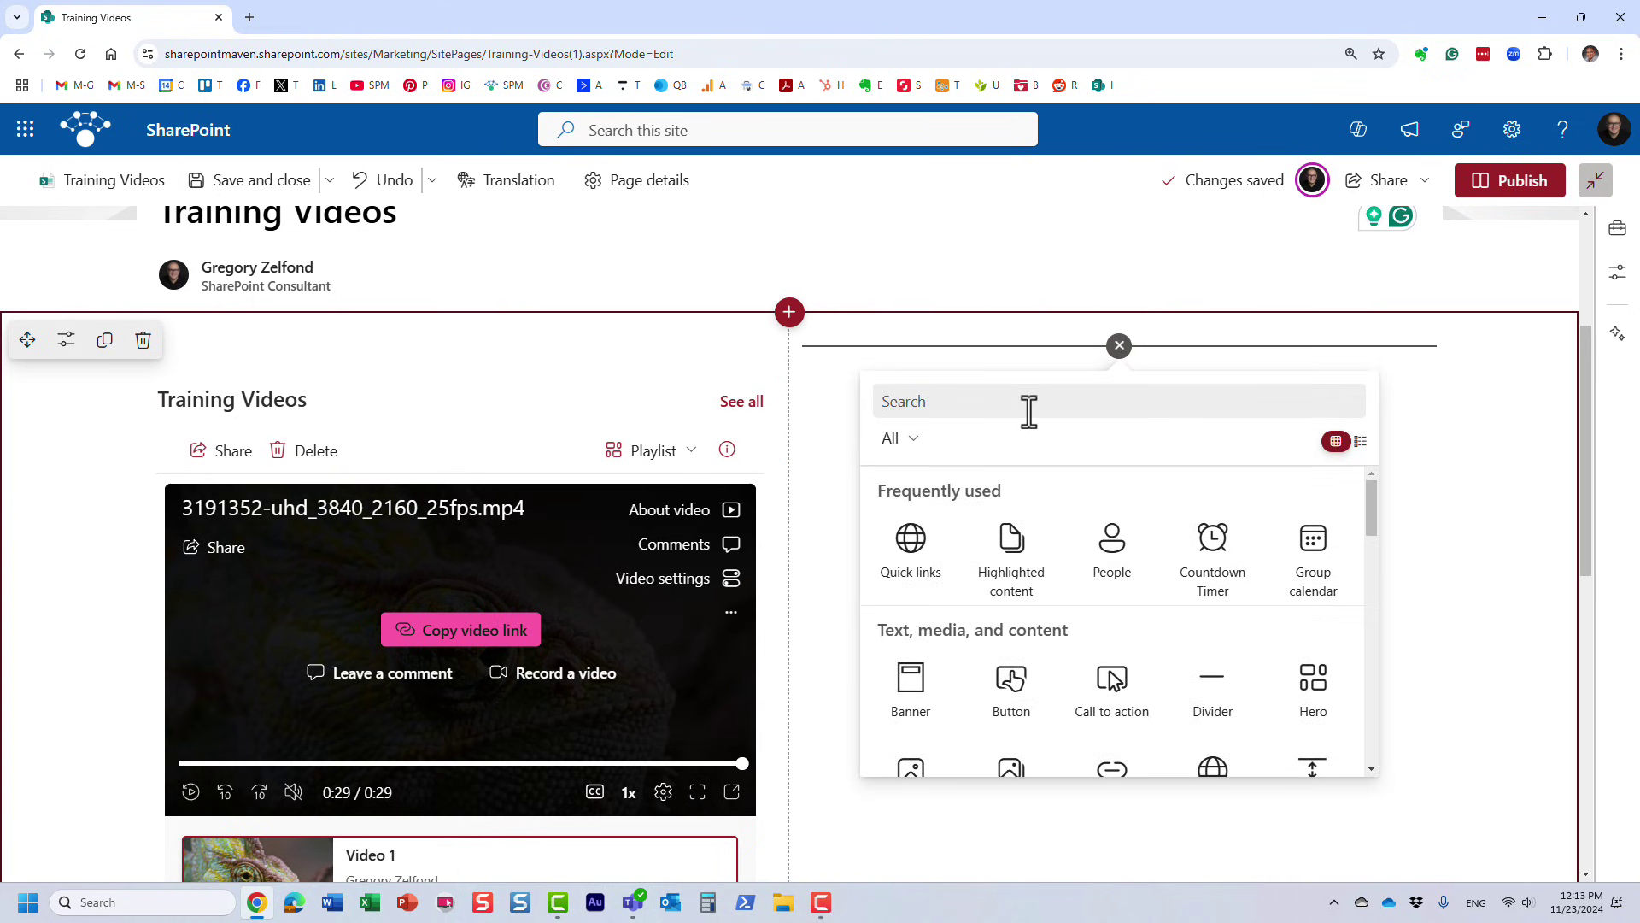
pyautogui.scroll(-3, 1047, 506)
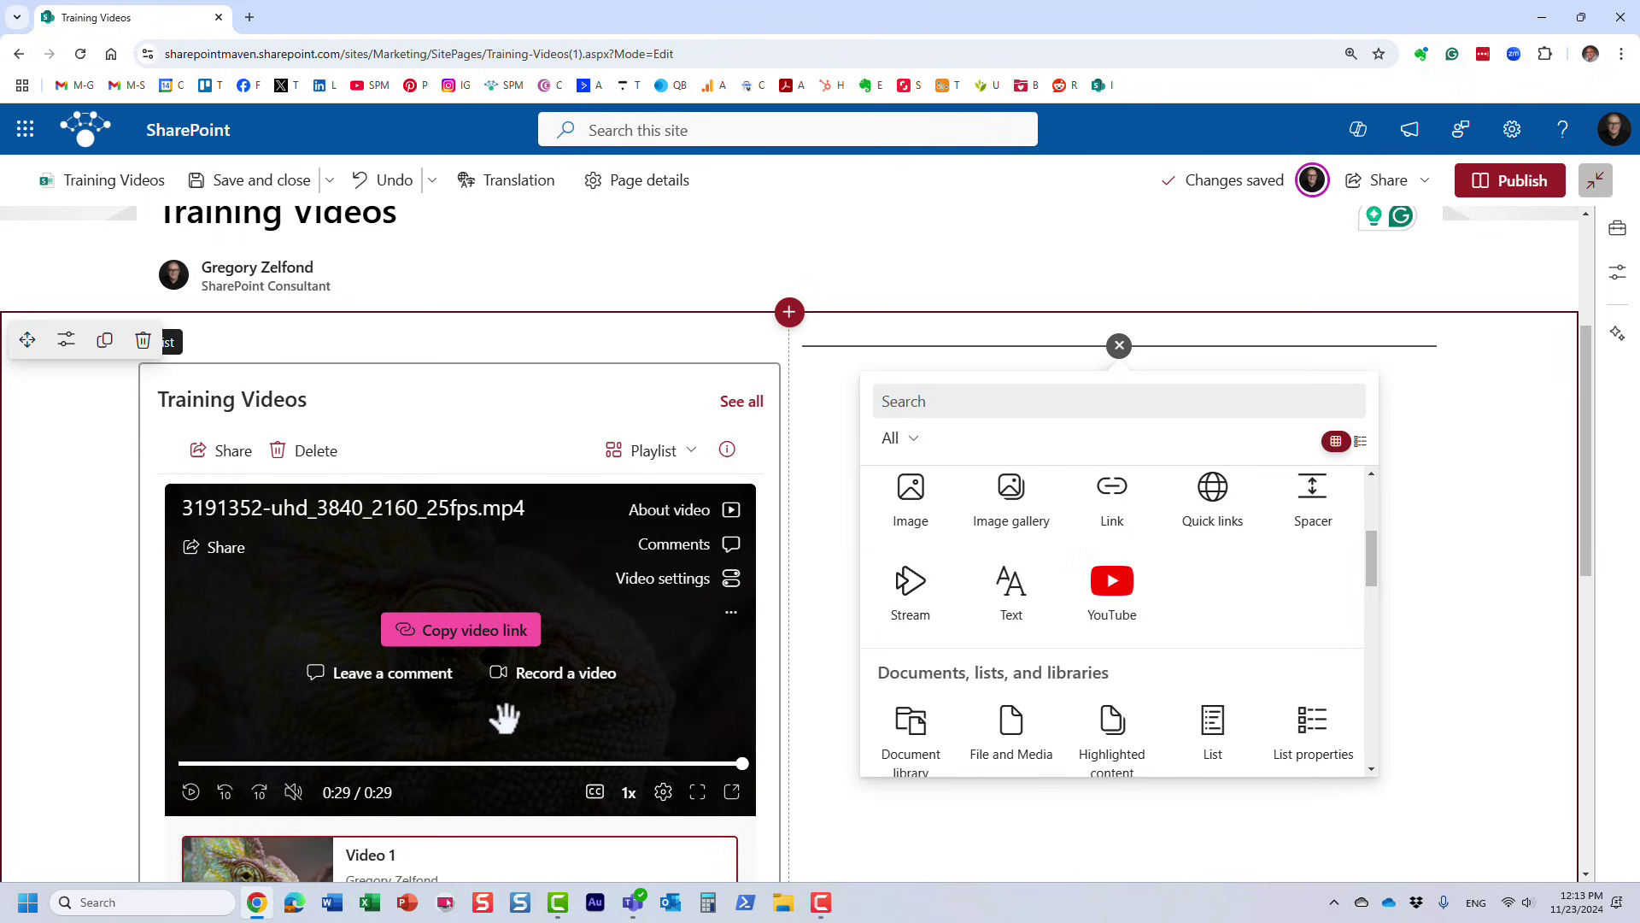
pyautogui.click(912, 589)
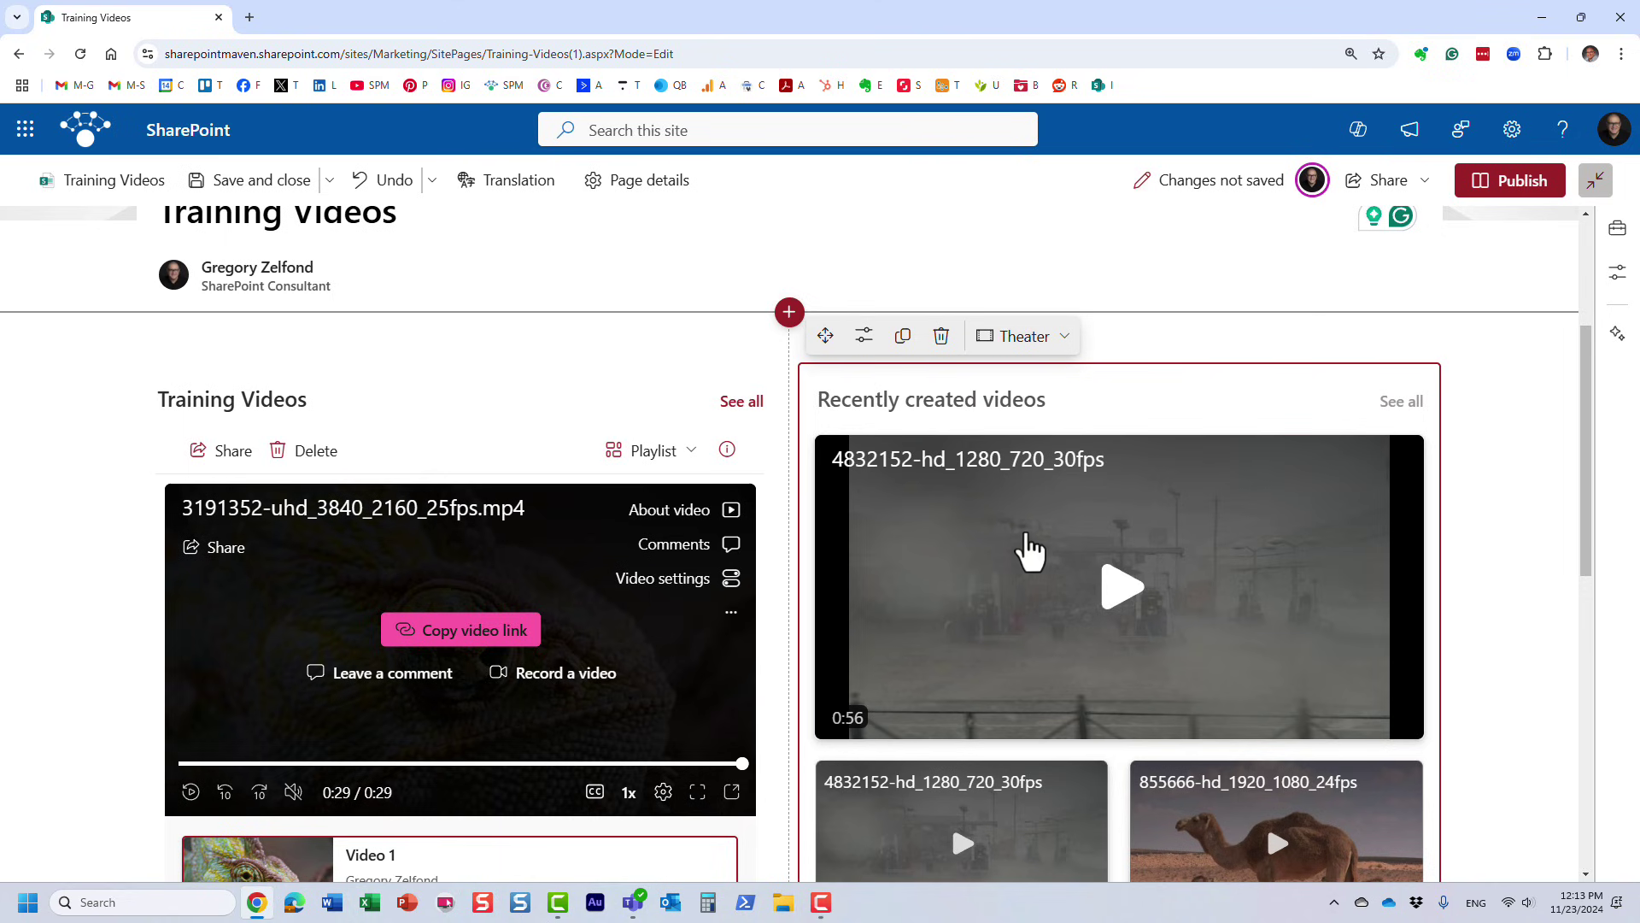
# Set the Stream web part's source to Playlist and choose the Training Videos playlist.
pyautogui.click(864, 338)
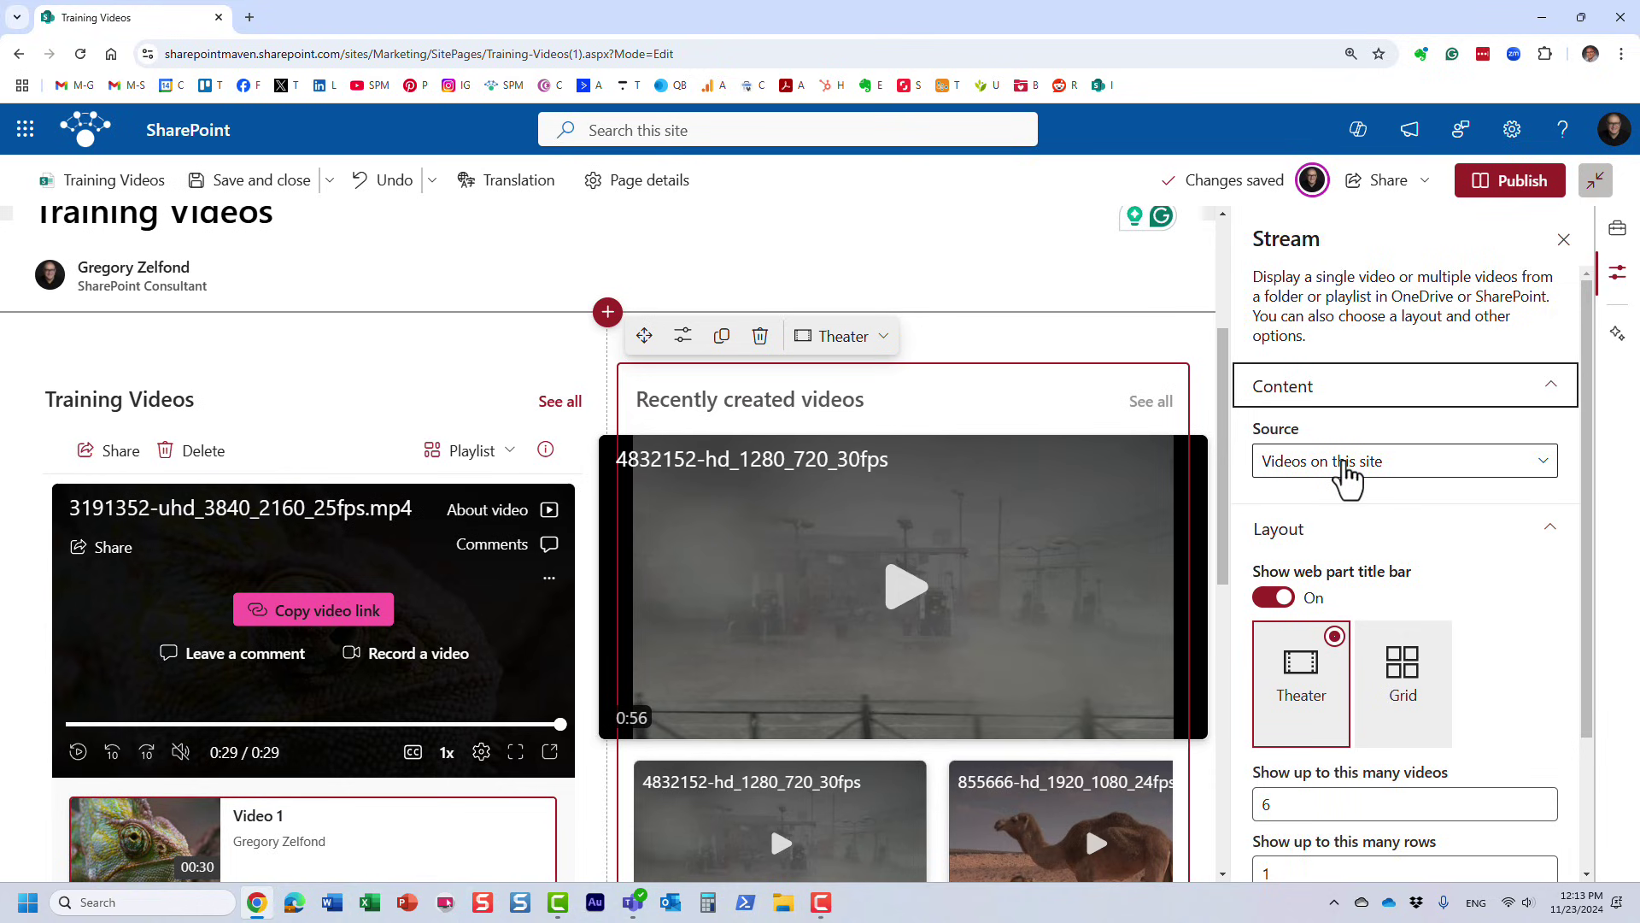
pyautogui.click(1345, 465)
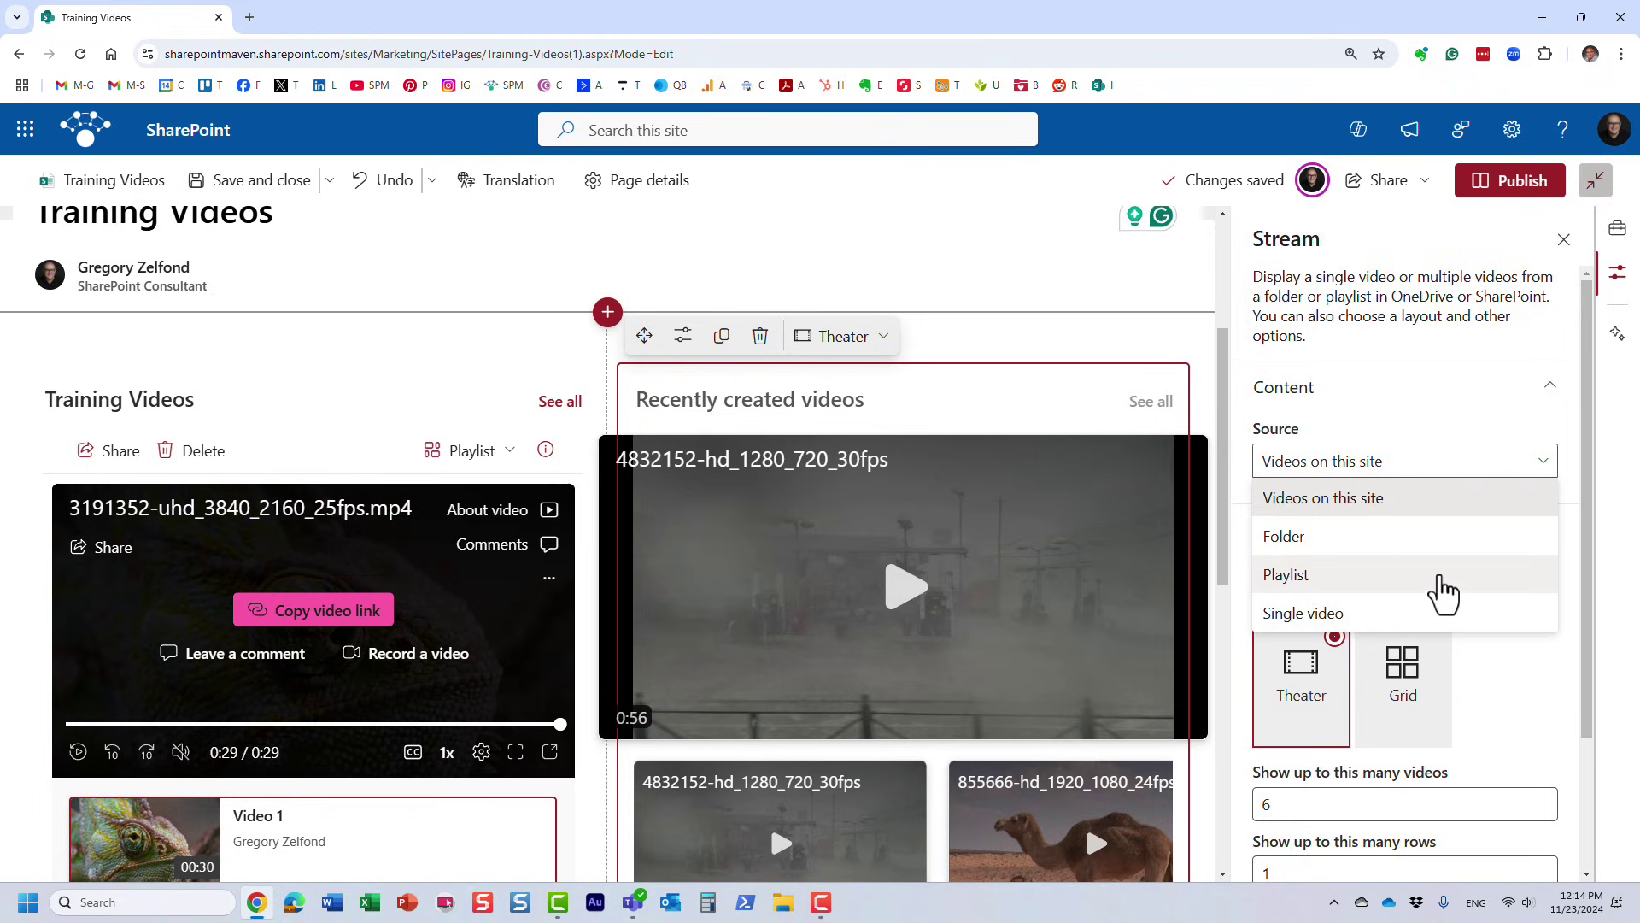
pyautogui.click(1404, 575)
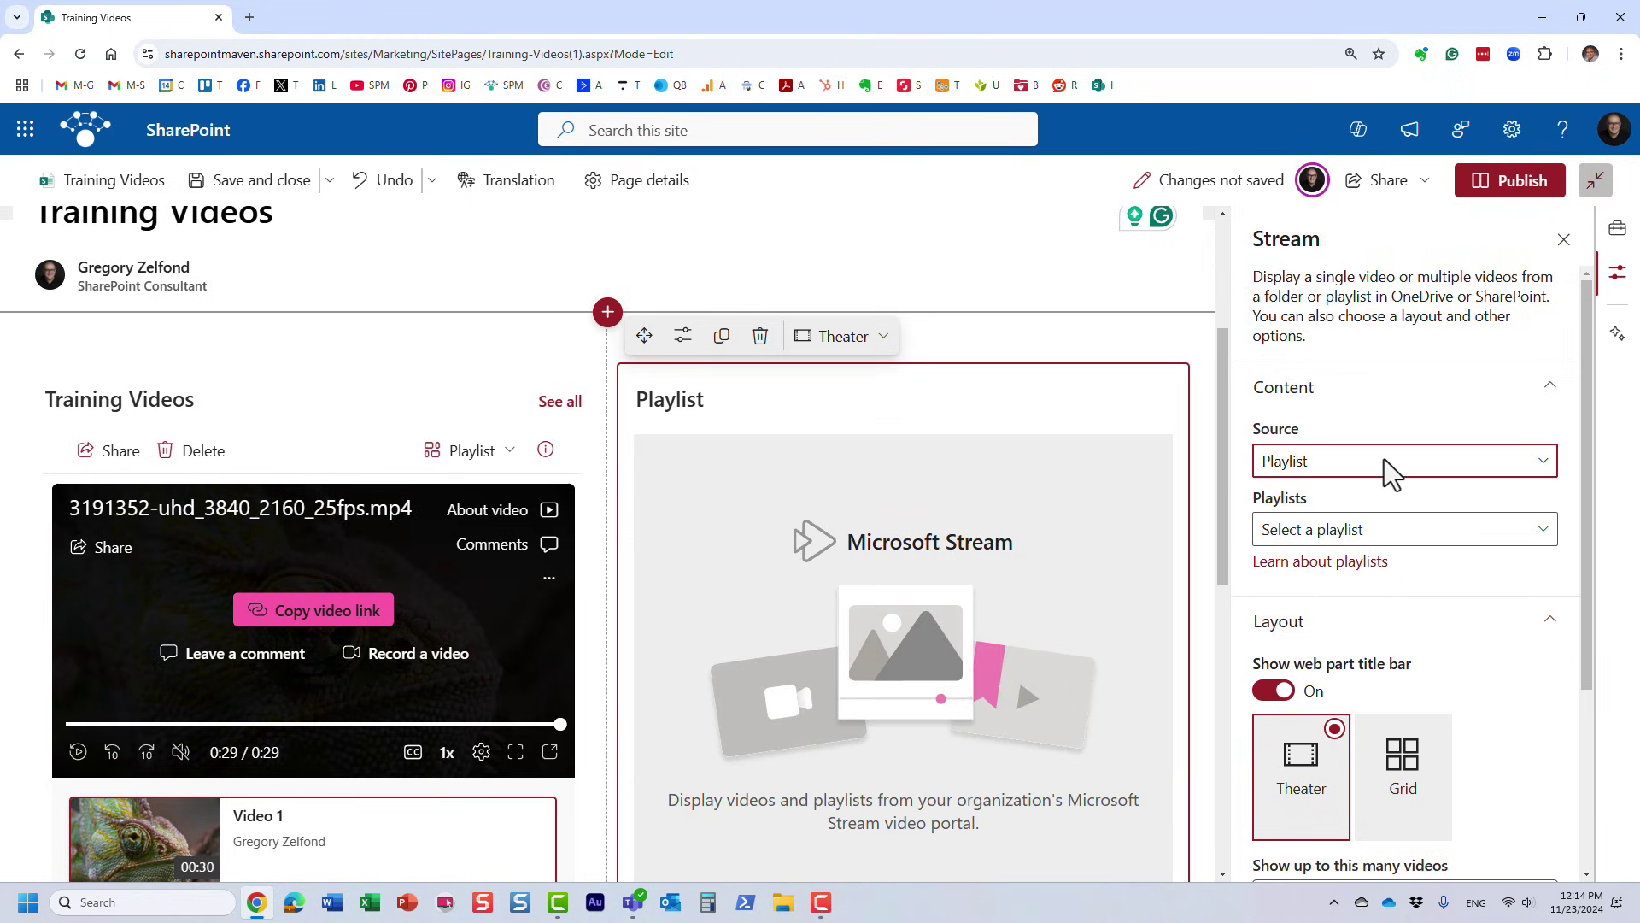
pyautogui.click(1376, 532)
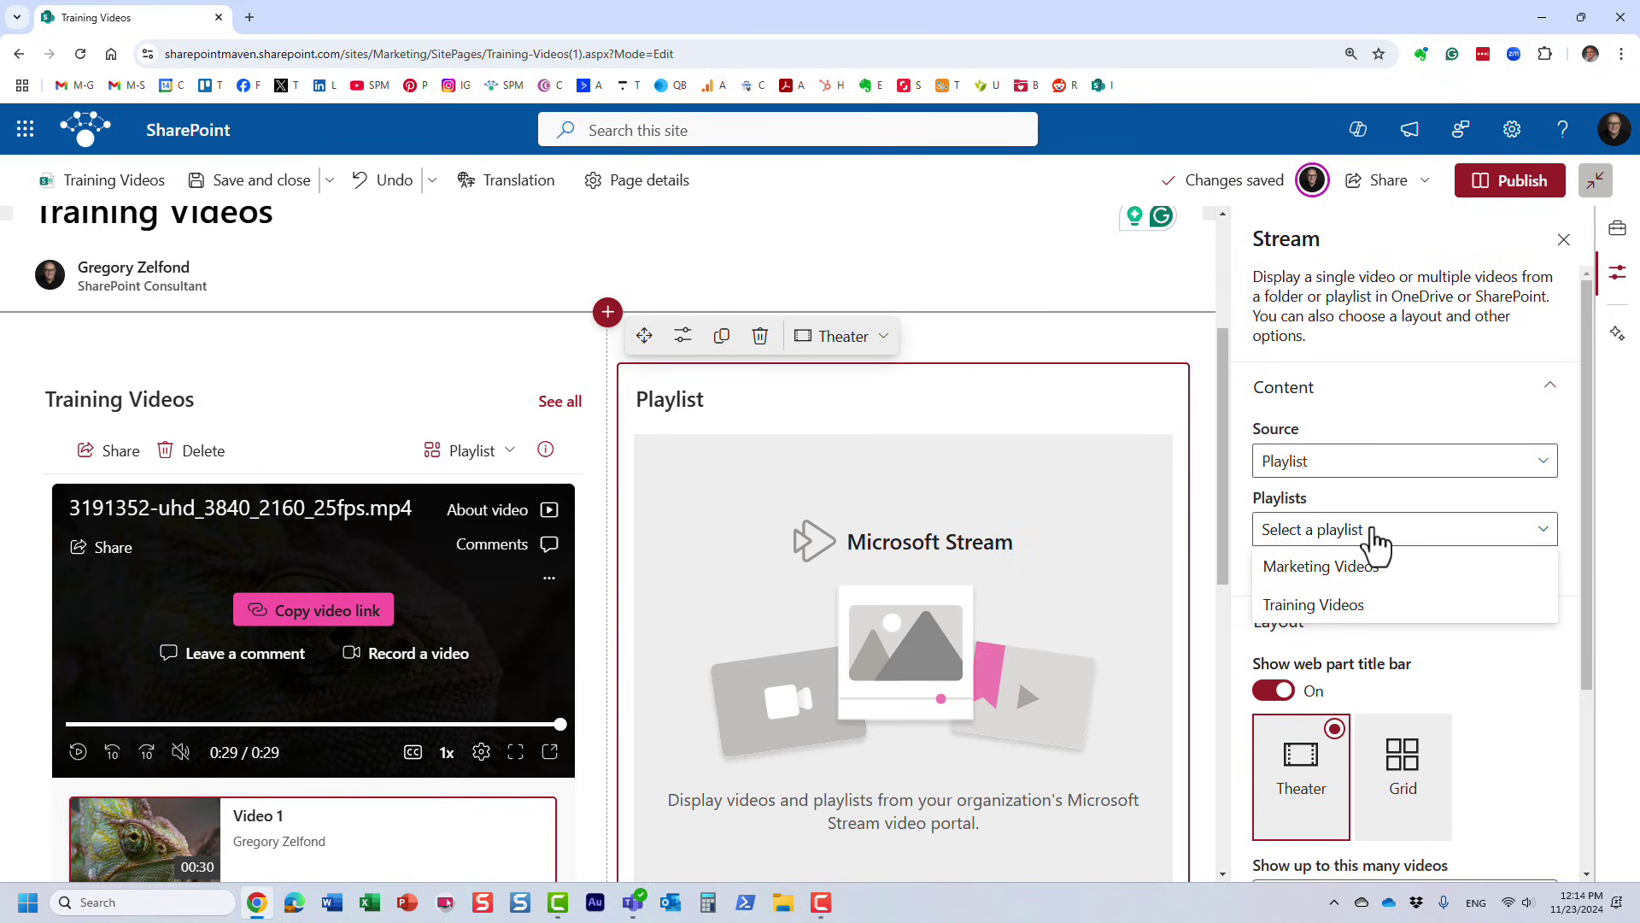
pyautogui.click(1354, 606)
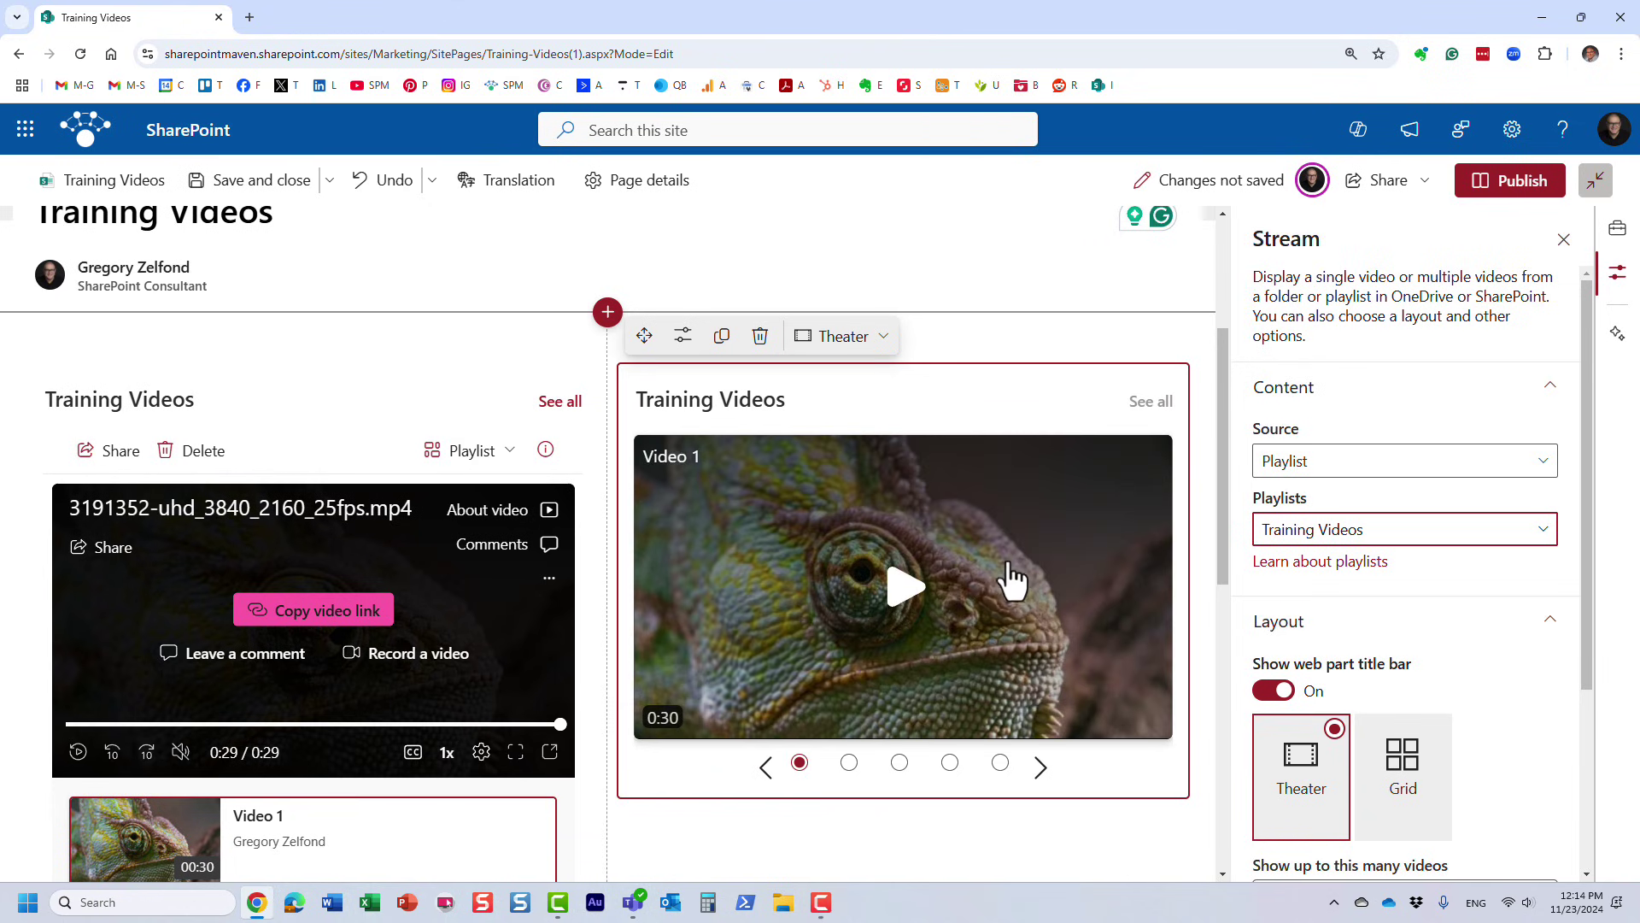
# Try the Grid layout on the Stream web part and return it to Theater.
pyautogui.scroll(-2, 982, 556)
pyautogui.click(1411, 795)
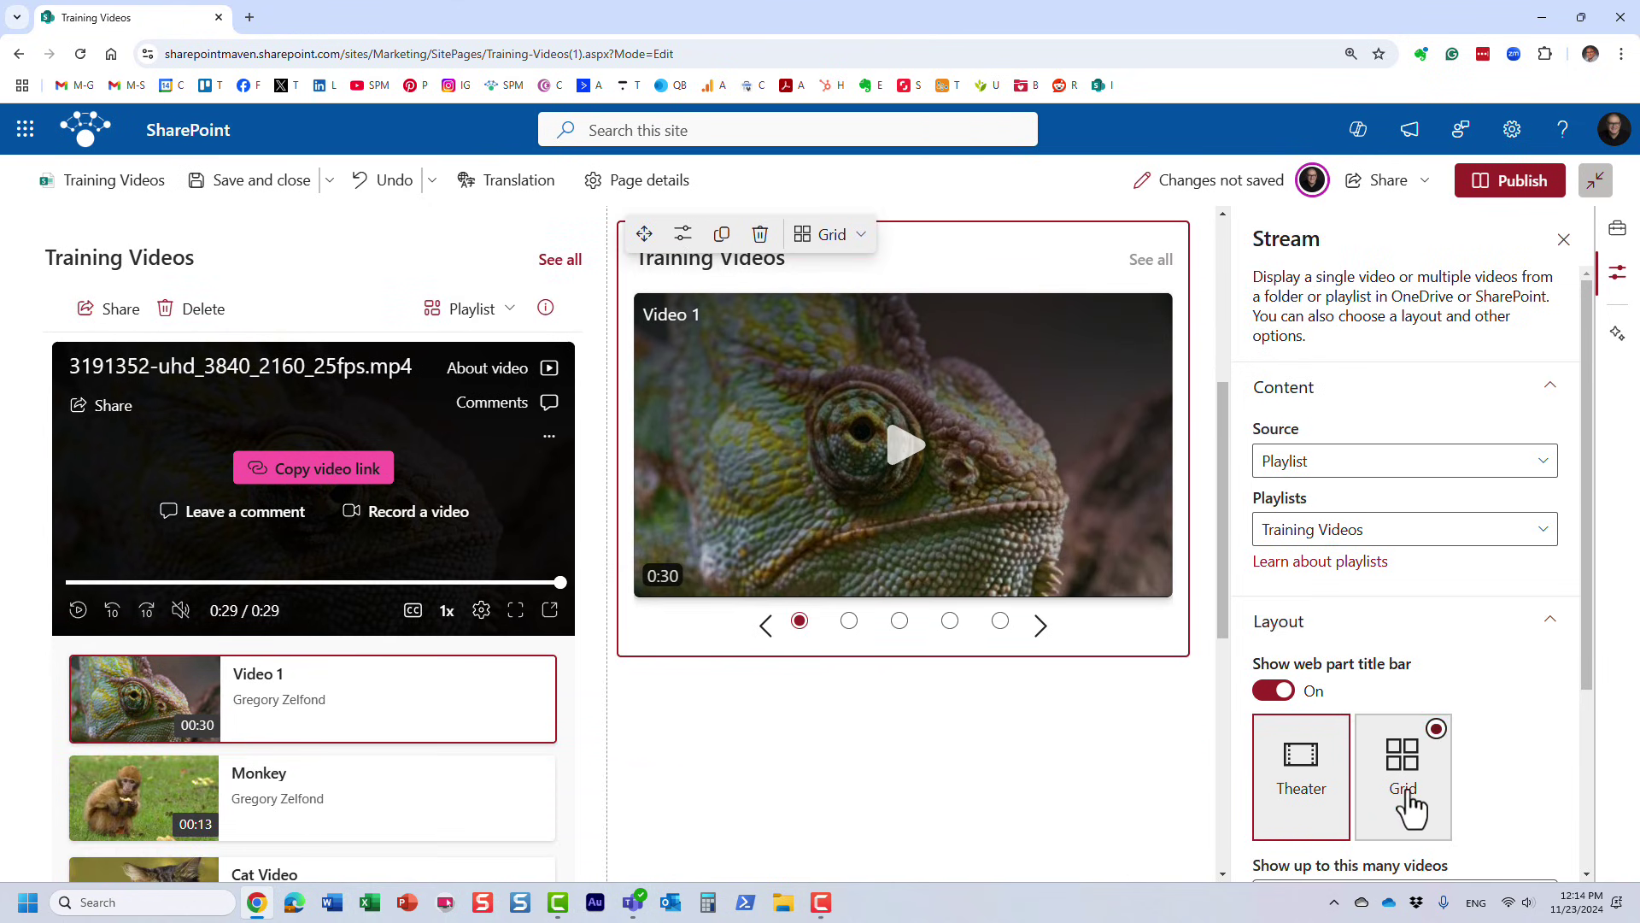
pyautogui.click(1330, 808)
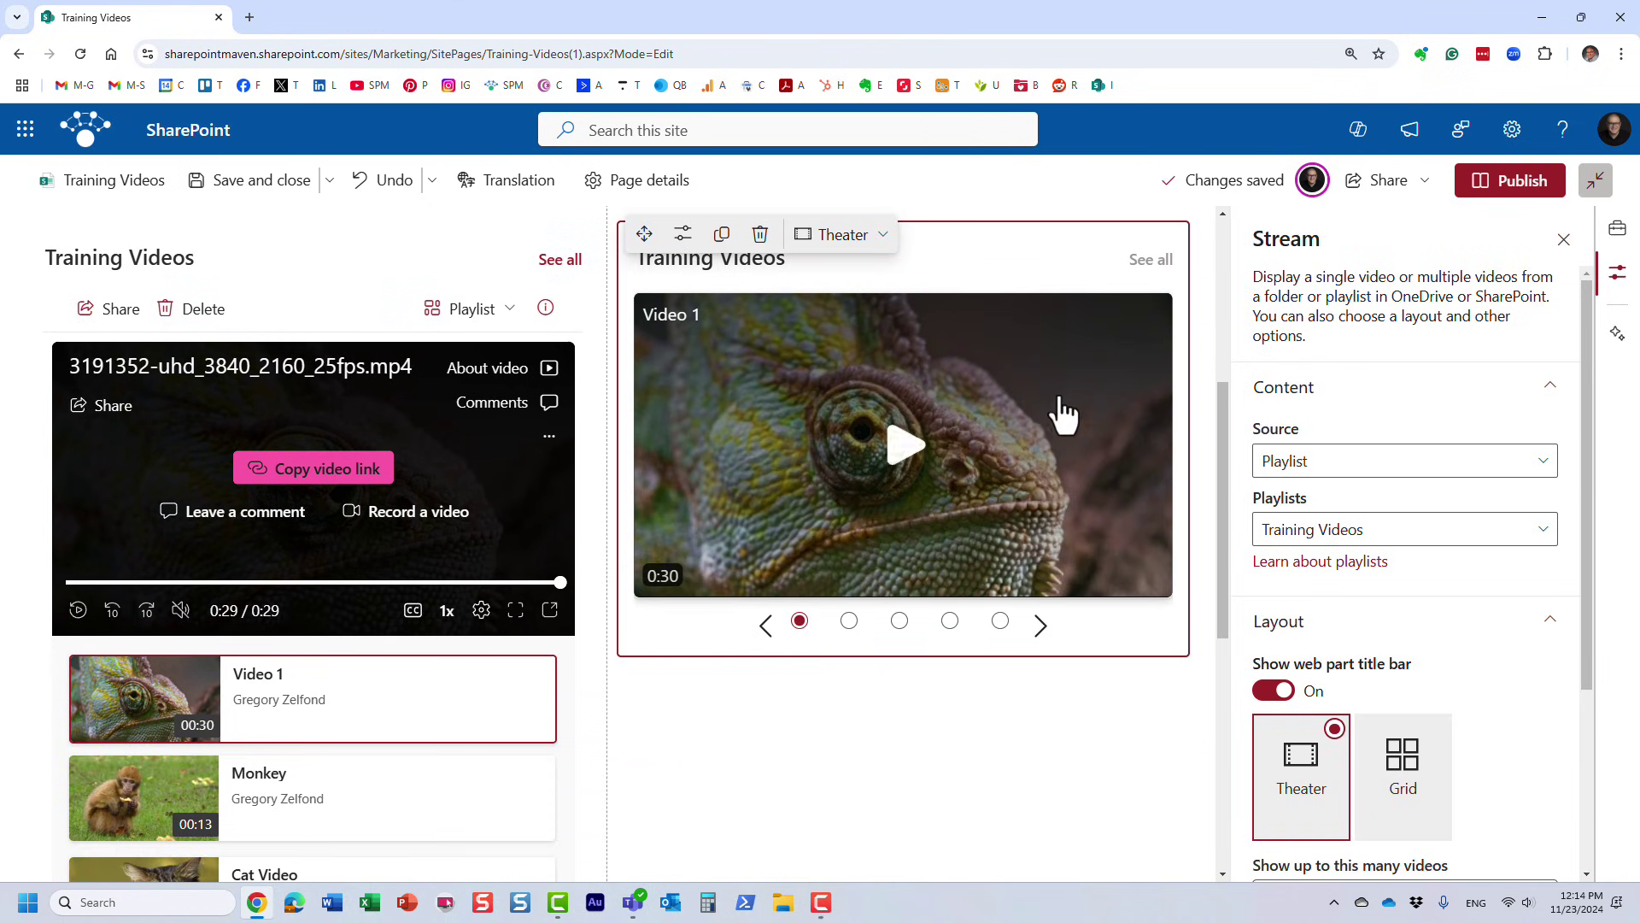
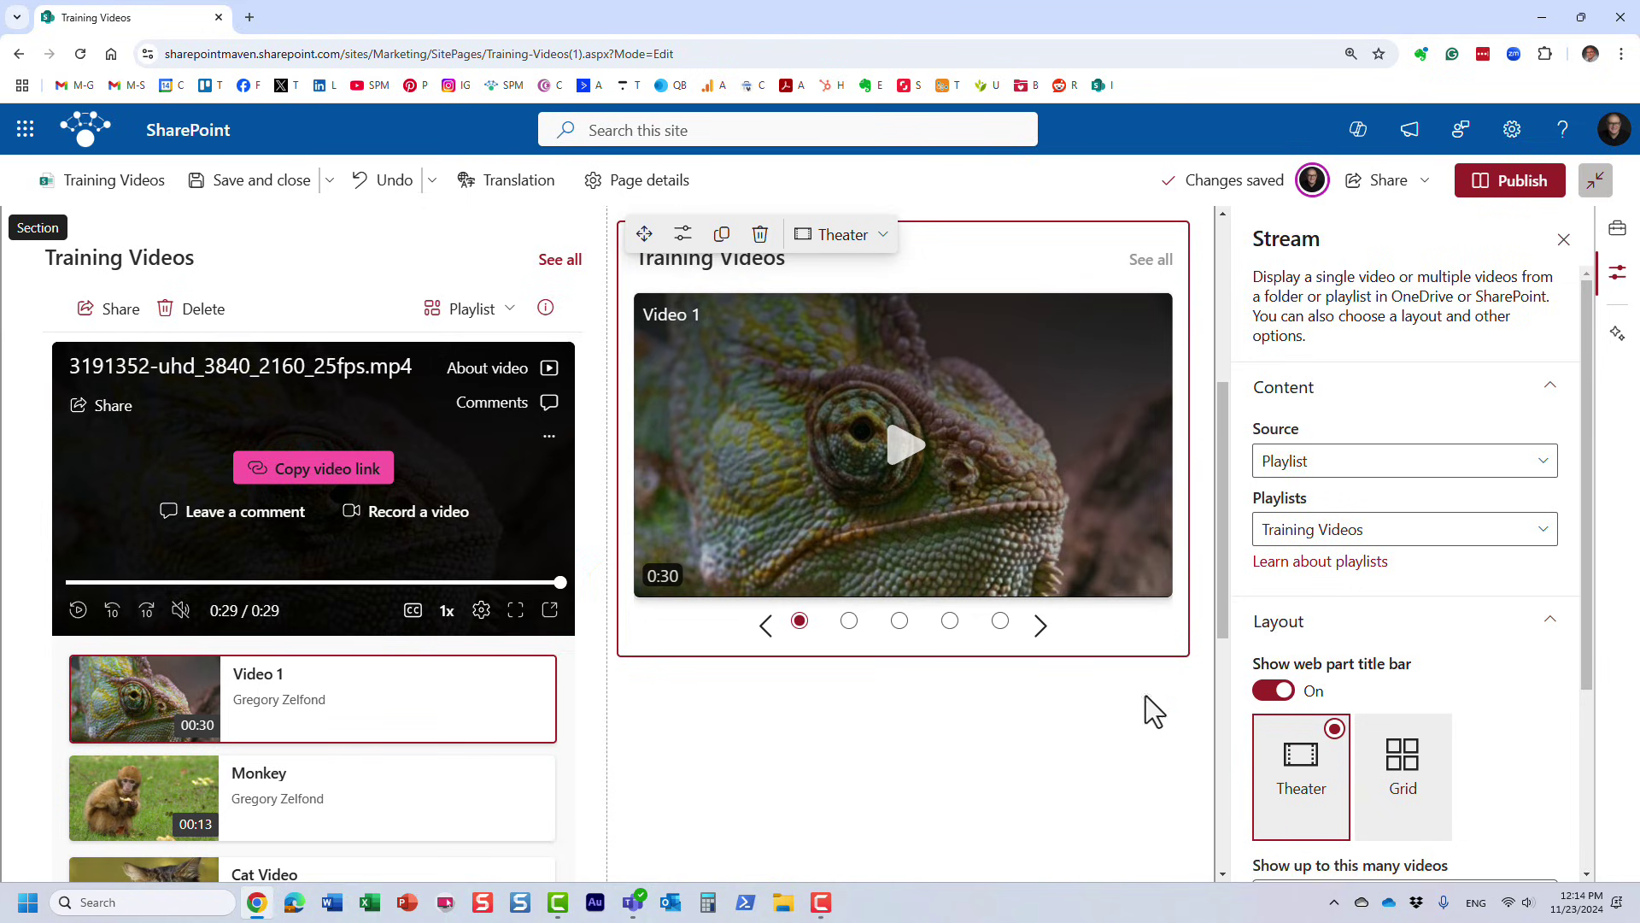
pyautogui.scroll(-1, 1145, 720)
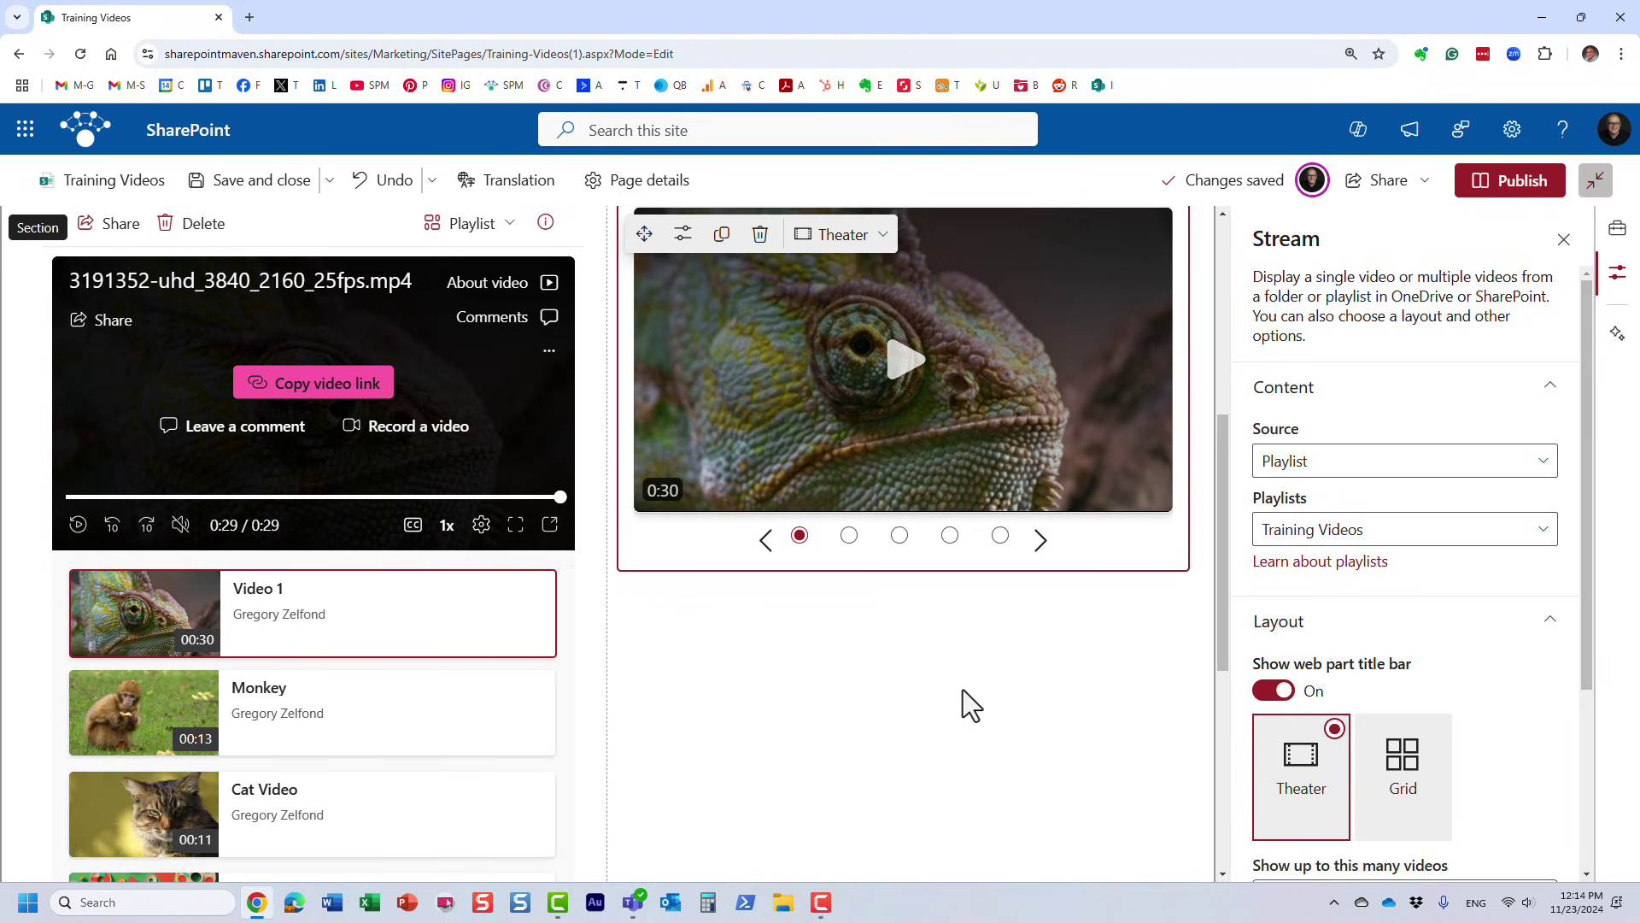
# Move the Stream web part out of column two into the section below the Training Videos list.
pyautogui.click(1562, 241)
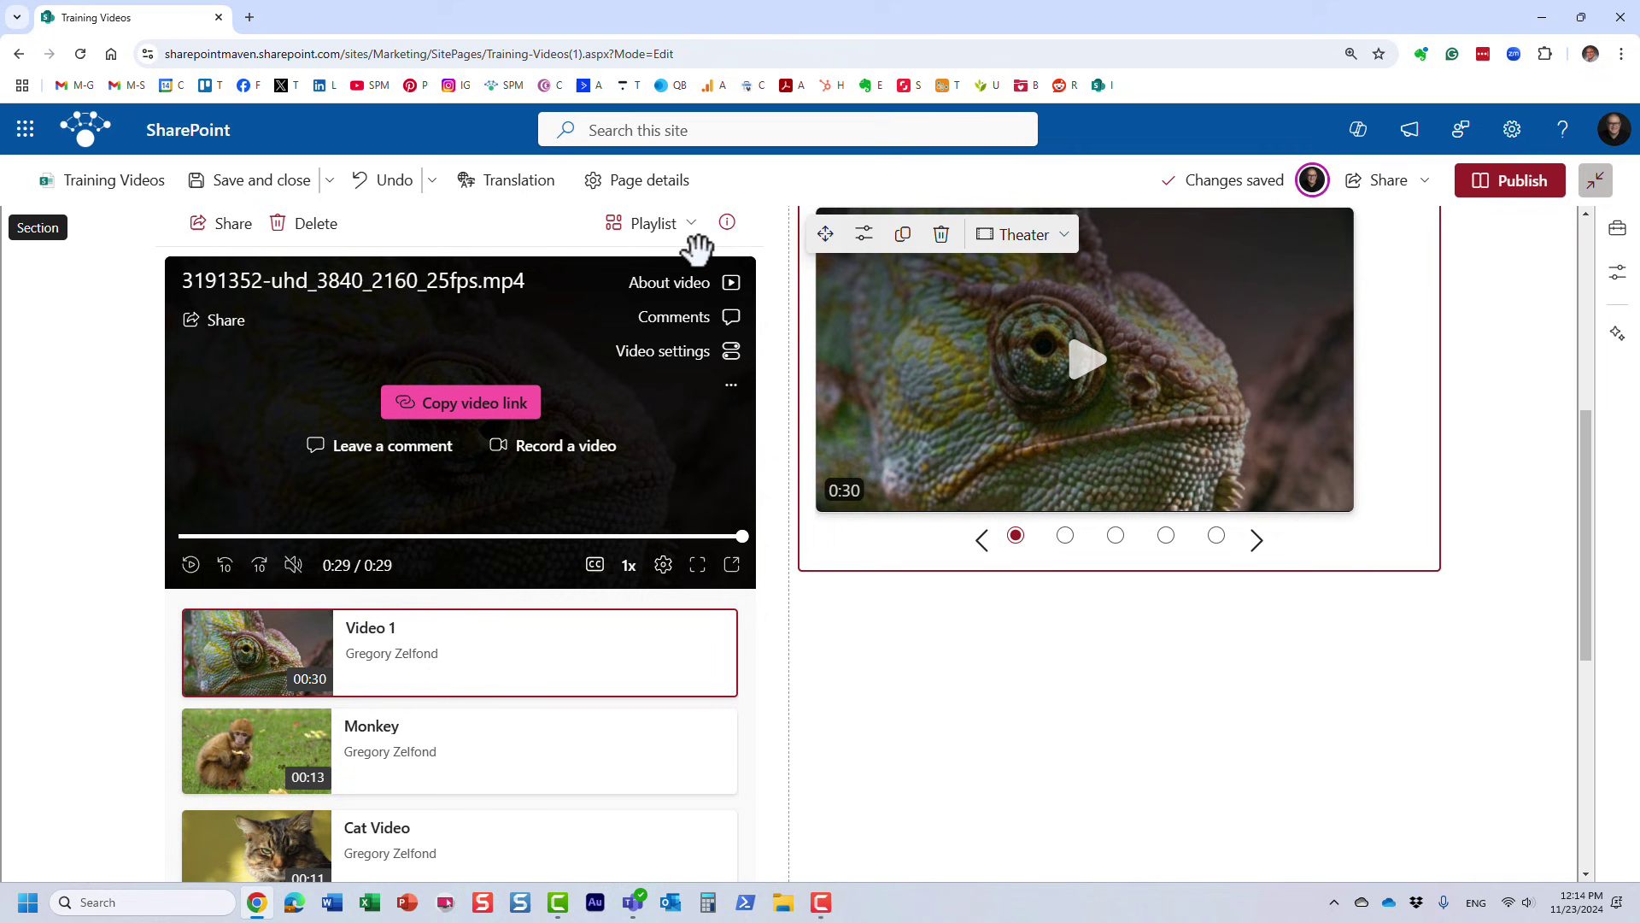
pyautogui.click(865, 234)
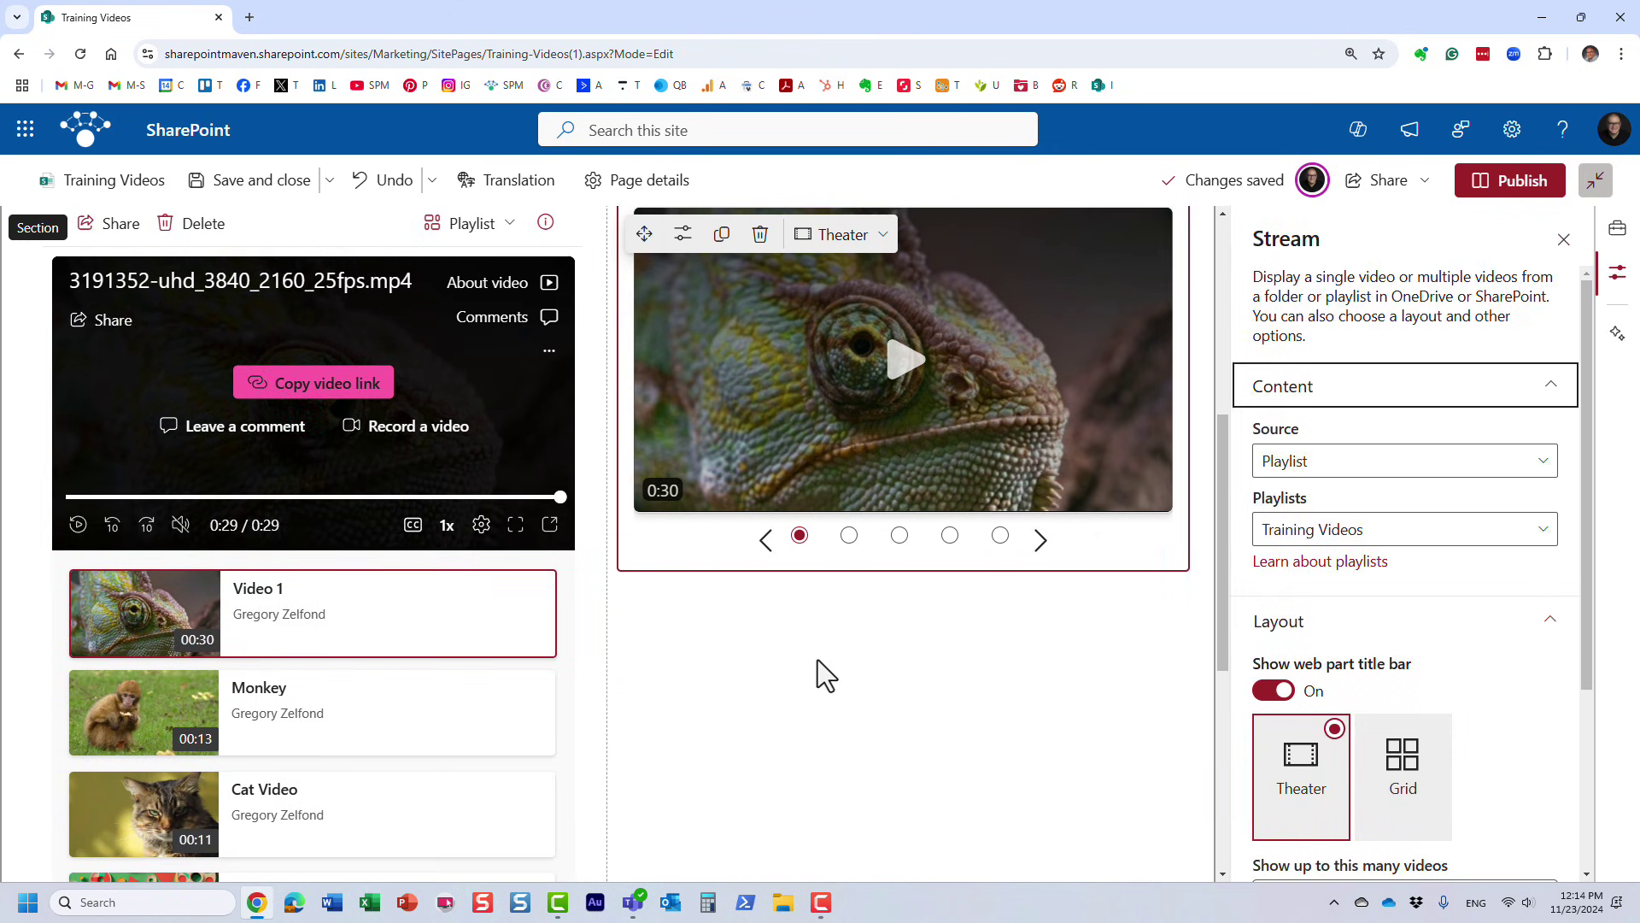
pyautogui.scroll(-2, 762, 709)
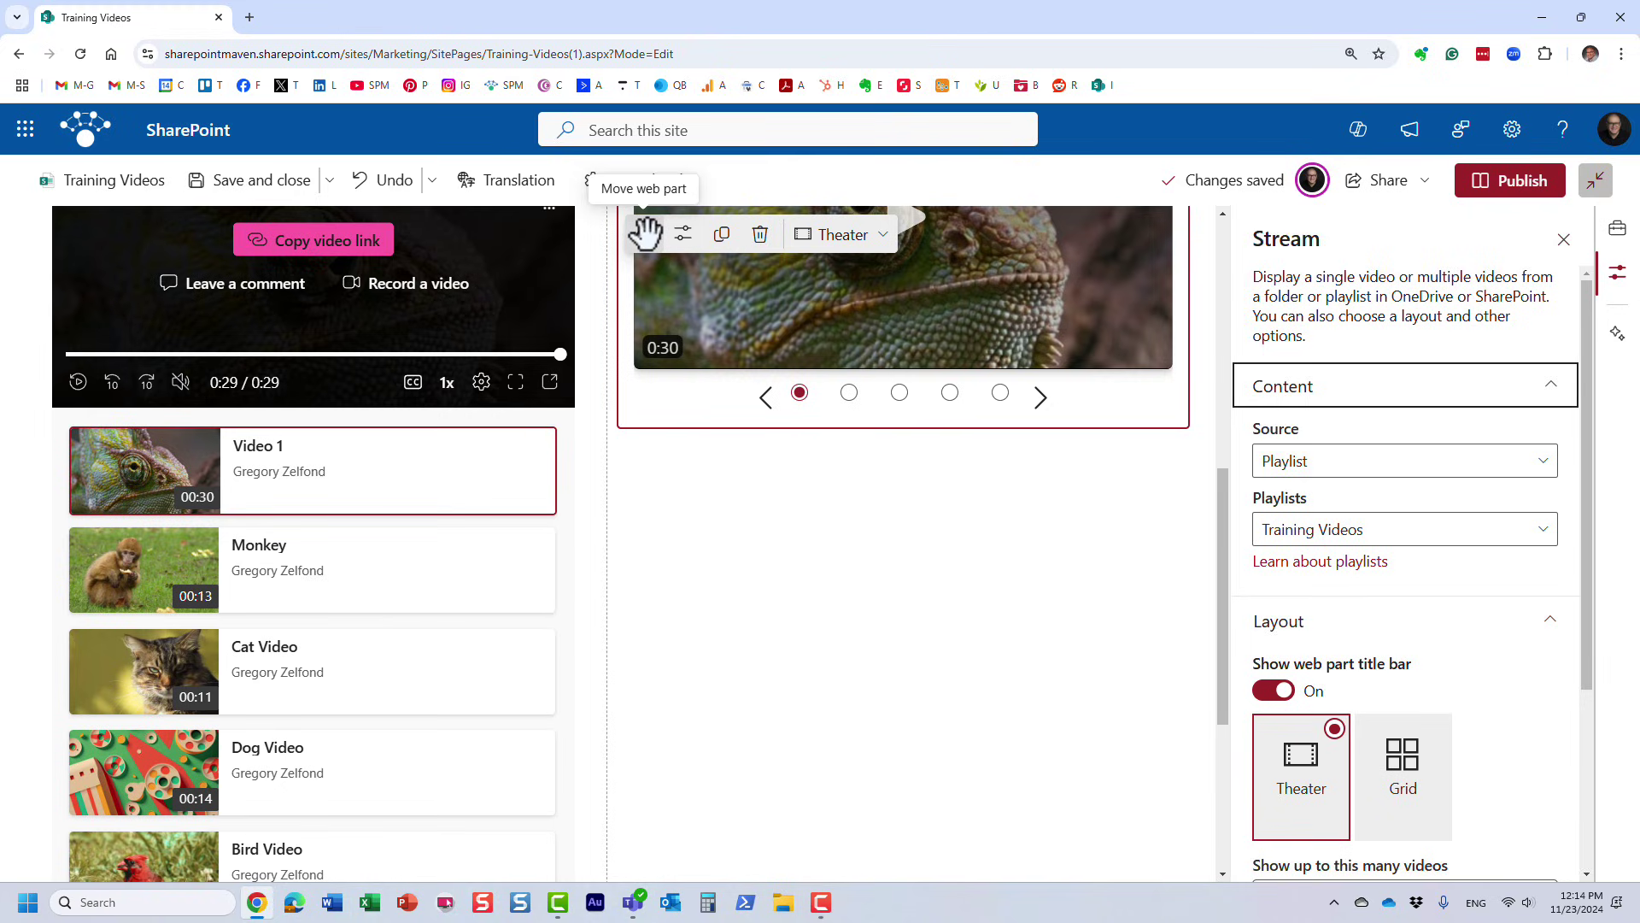
pyautogui.moveTo(690, 324); pyautogui.dragTo(664, 657)
pyautogui.scroll(-8, 612, 750)
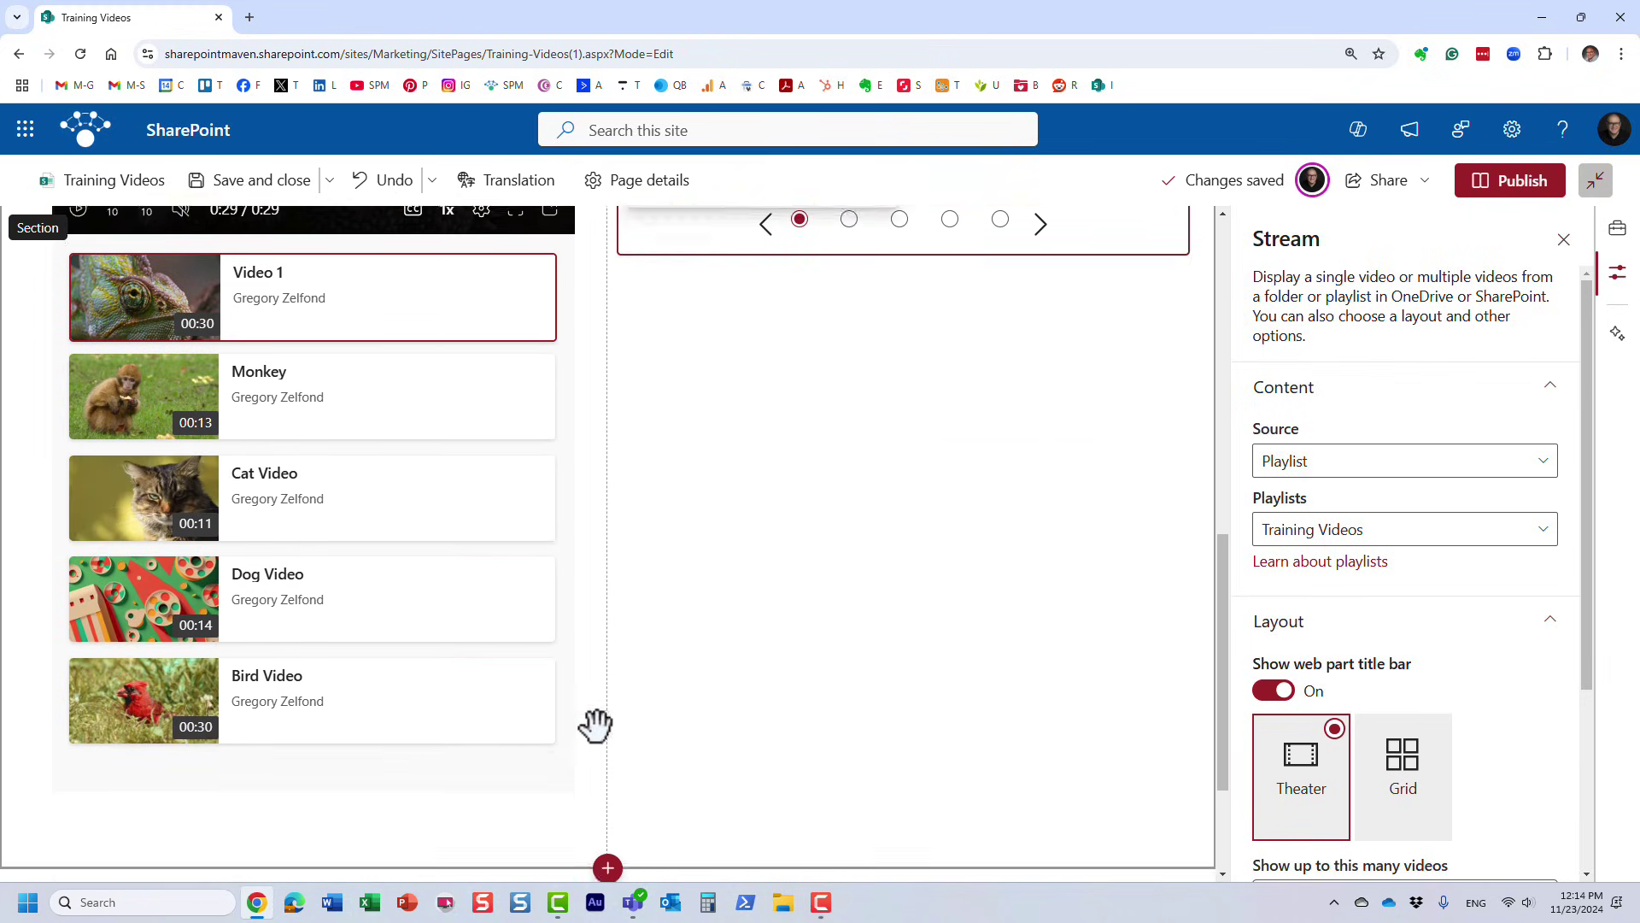
pyautogui.scroll(8, 840, 376)
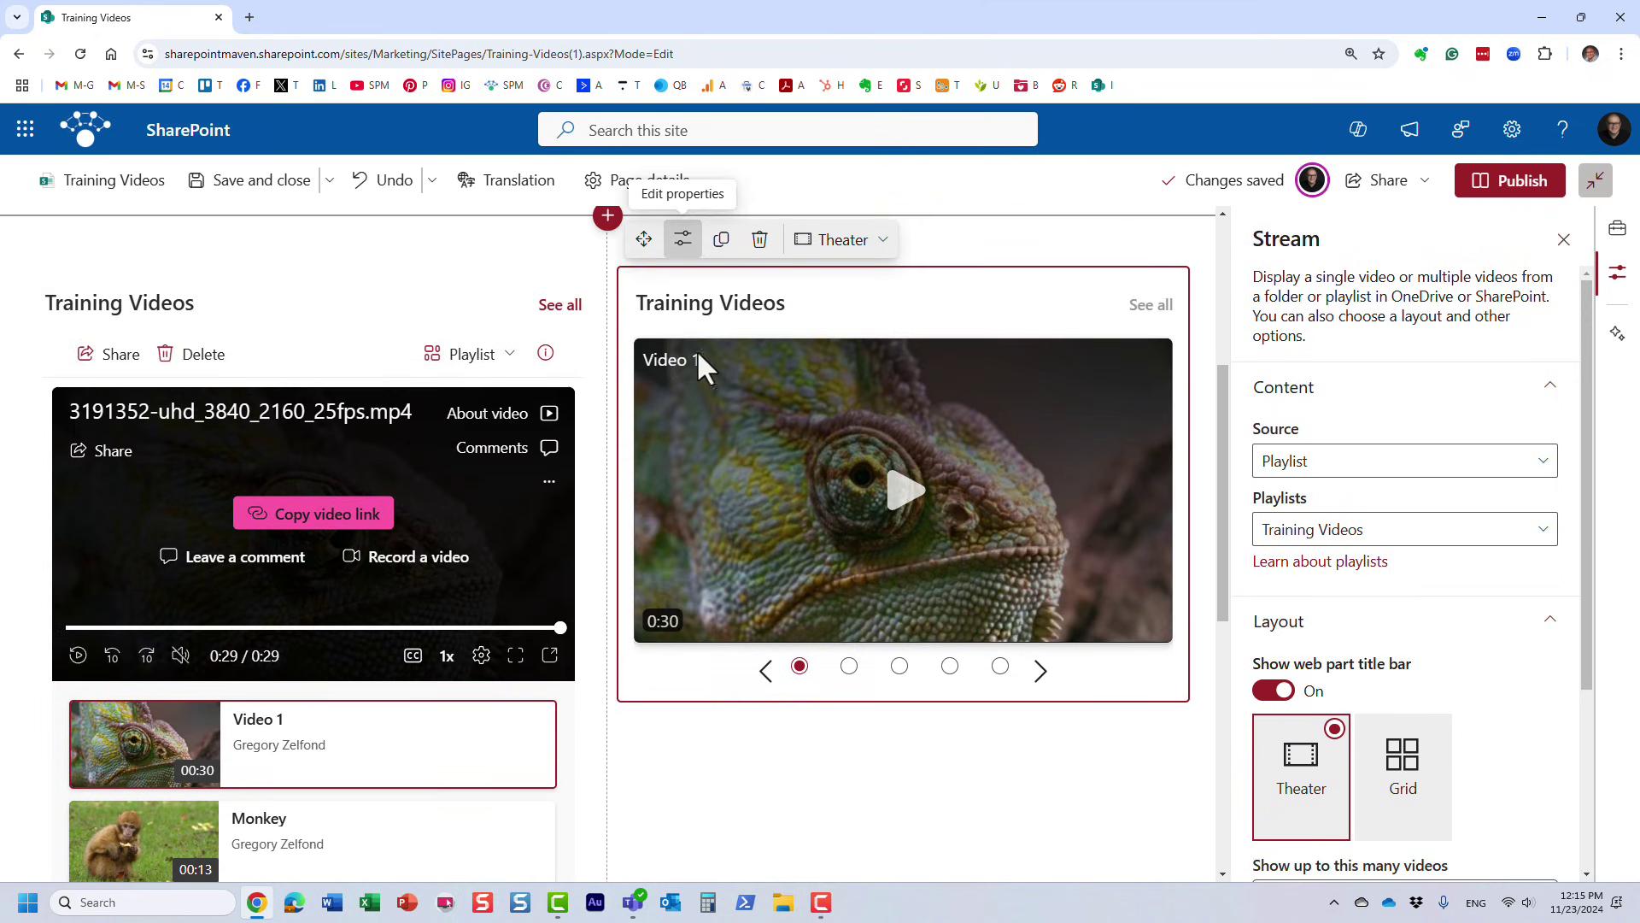
pyautogui.moveTo(633, 238); pyautogui.dragTo(540, 722)
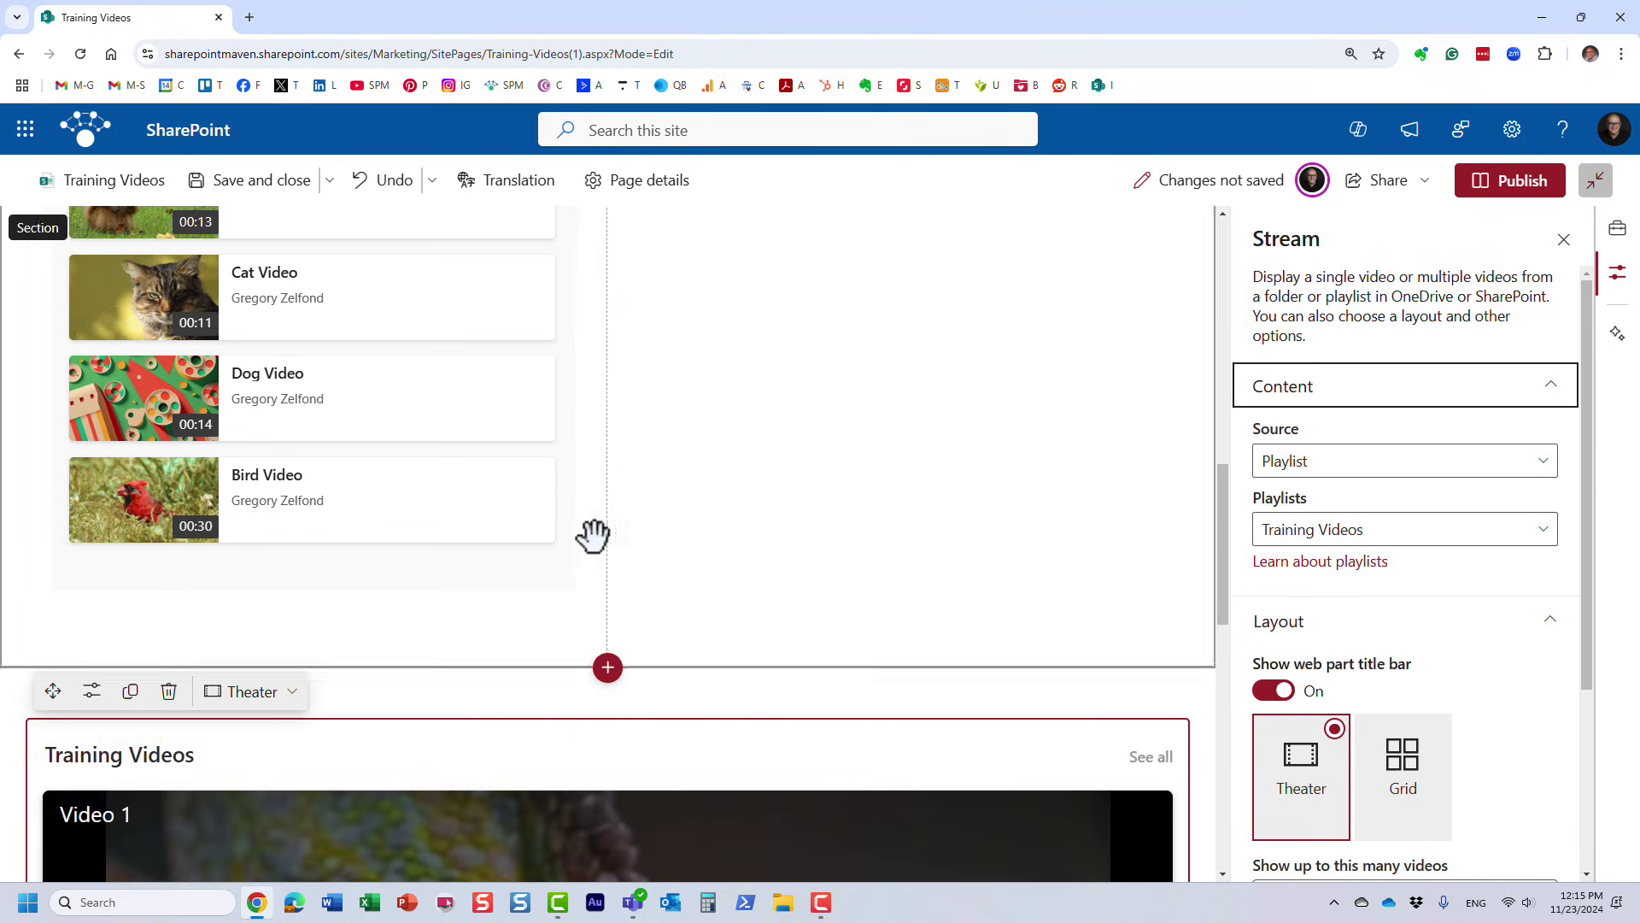
# Set the section holding the Training Videos list to the One column layout and close the section's properties.
pyautogui.click(562, 653)
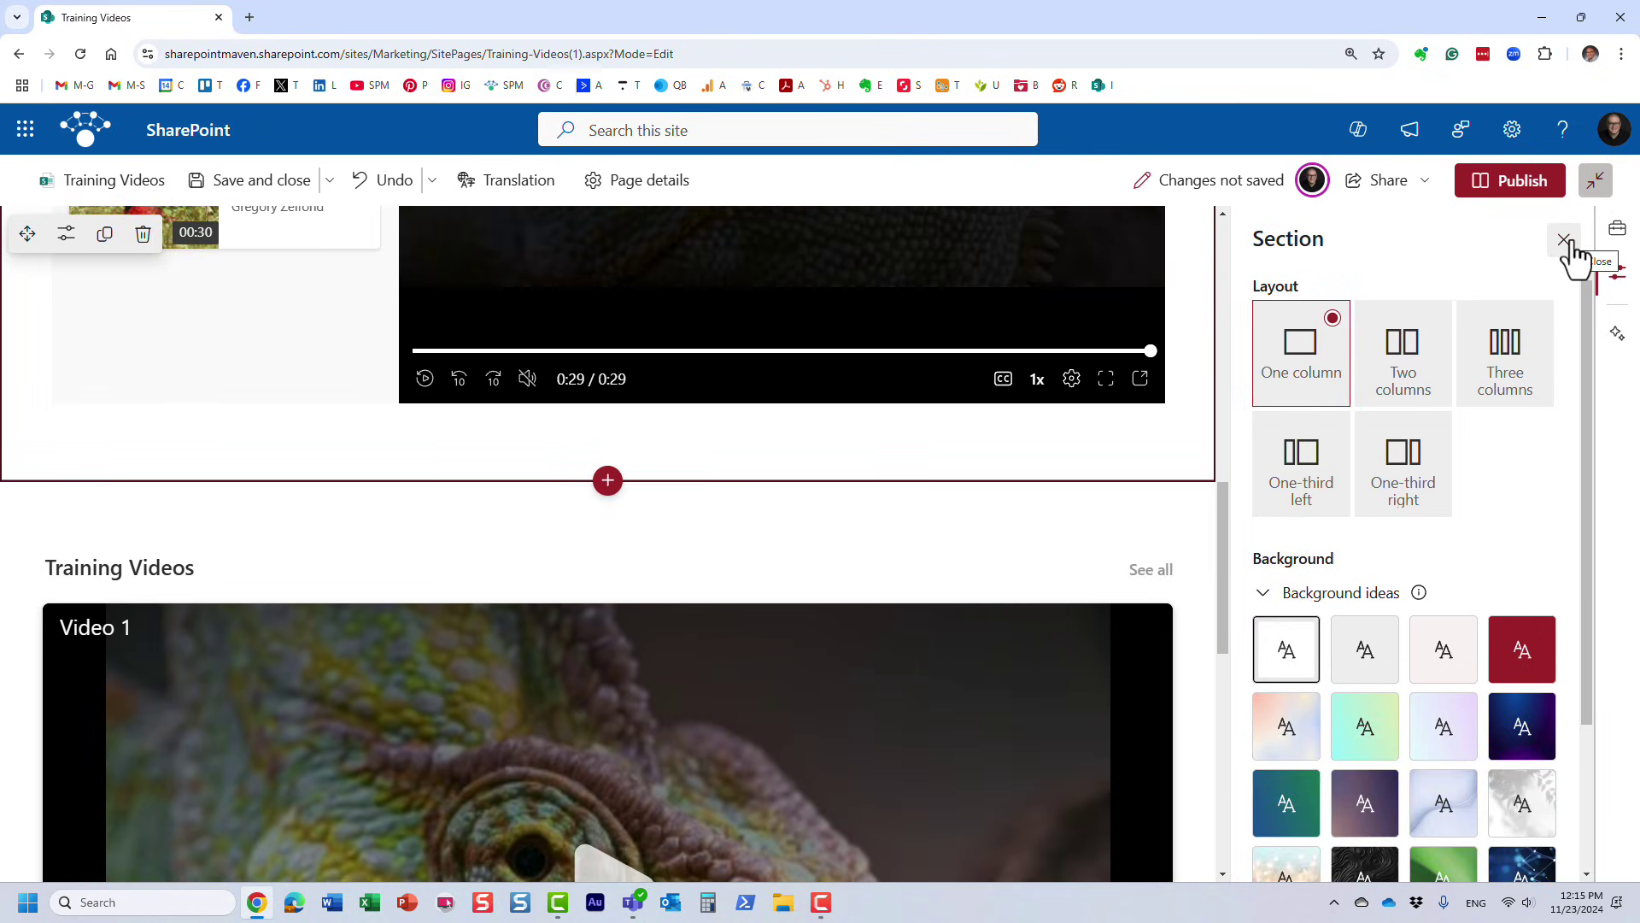
pyautogui.click(1566, 242)
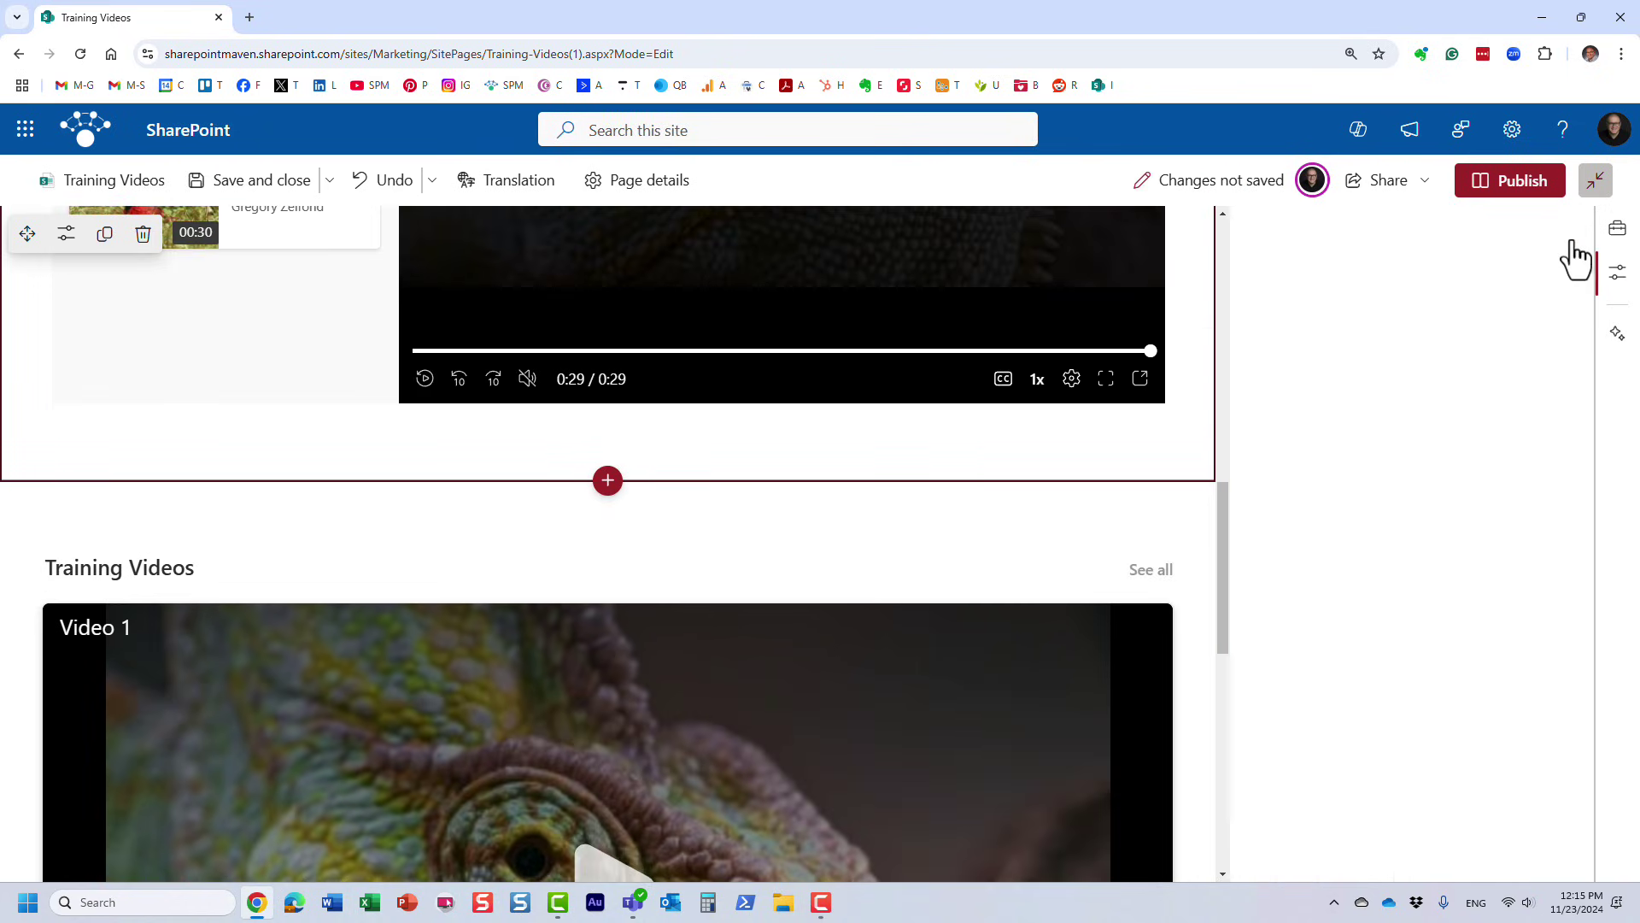
pyautogui.scroll(5, 1168, 513)
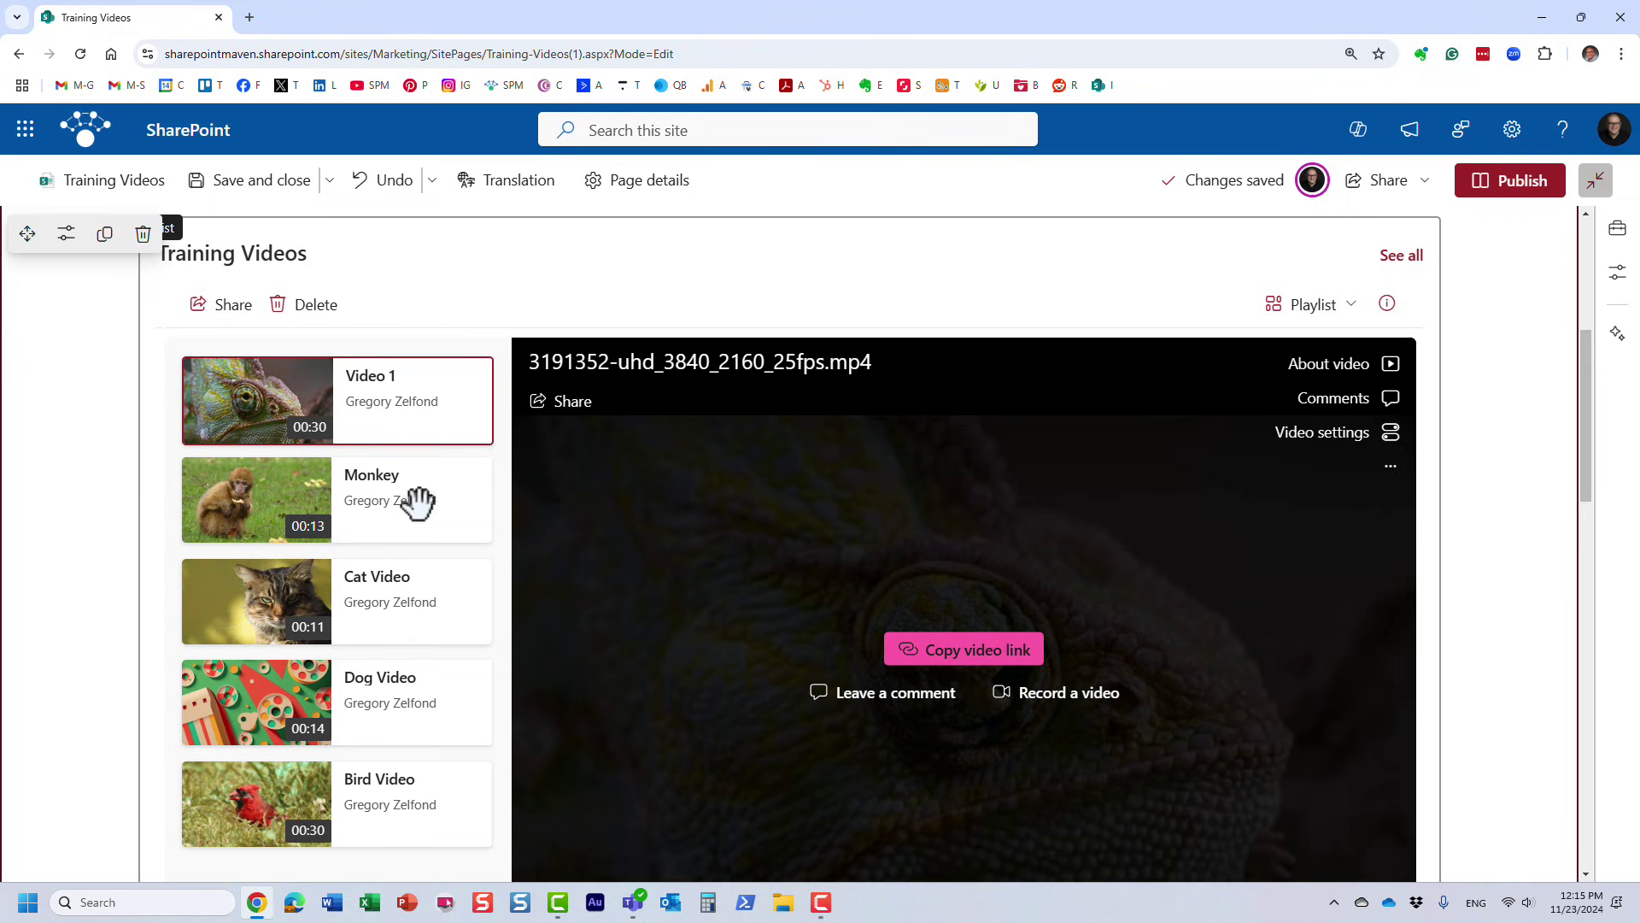
# Play Cat Video and Video 1 in the widened list playlist, ending on Cat Video.
pyautogui.scroll(-1, 421, 516)
pyautogui.click(416, 581)
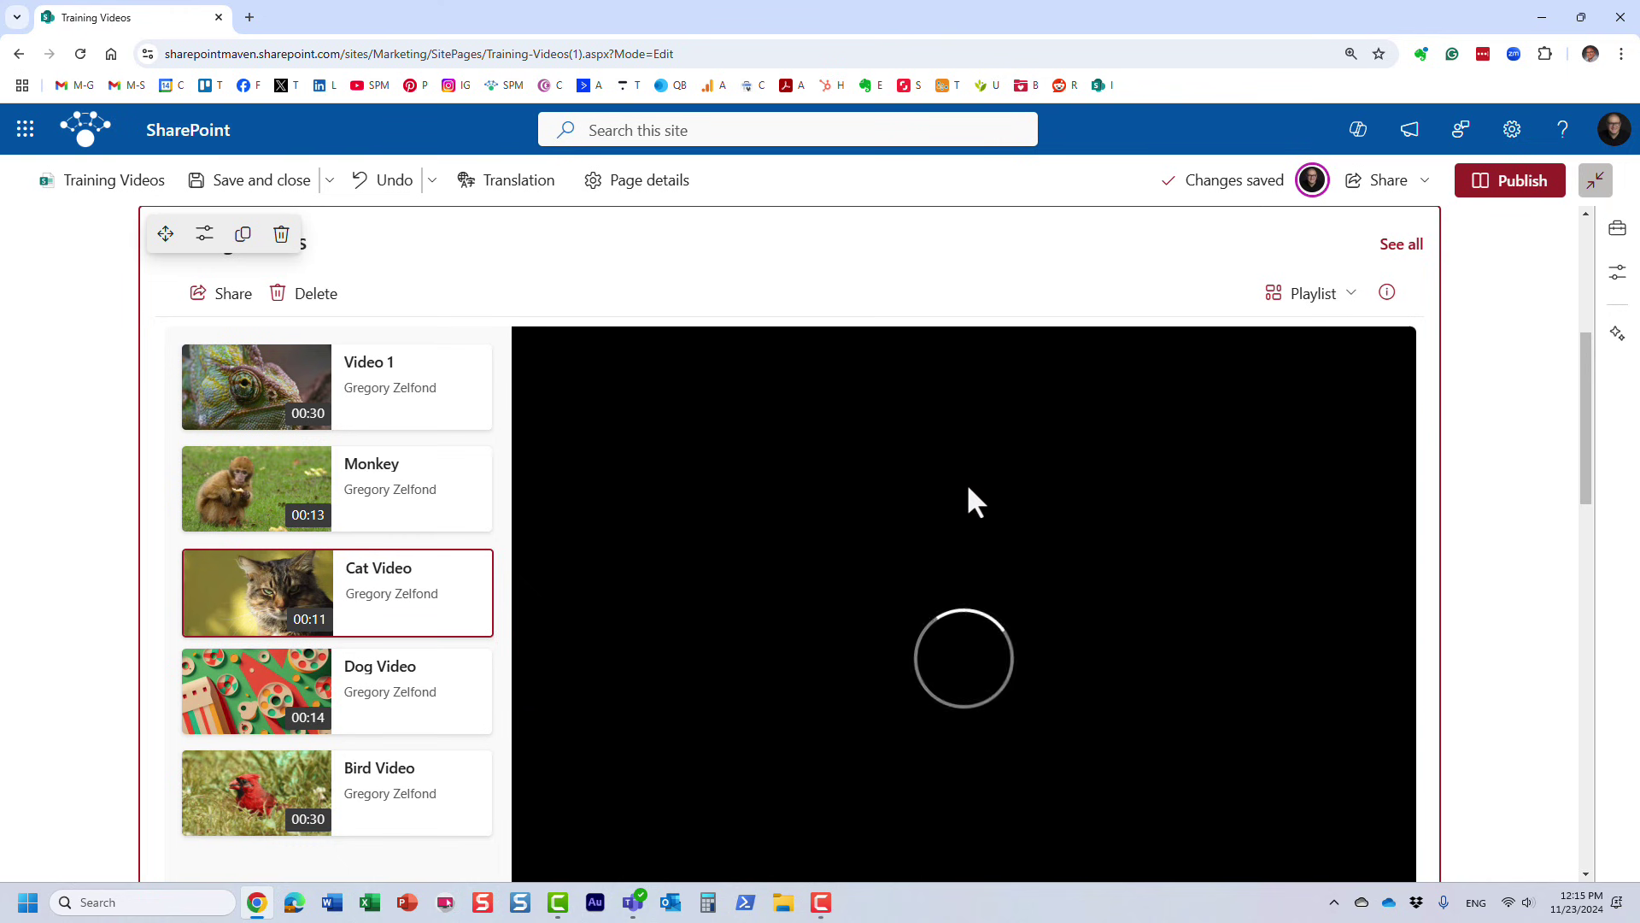
pyautogui.click(404, 387)
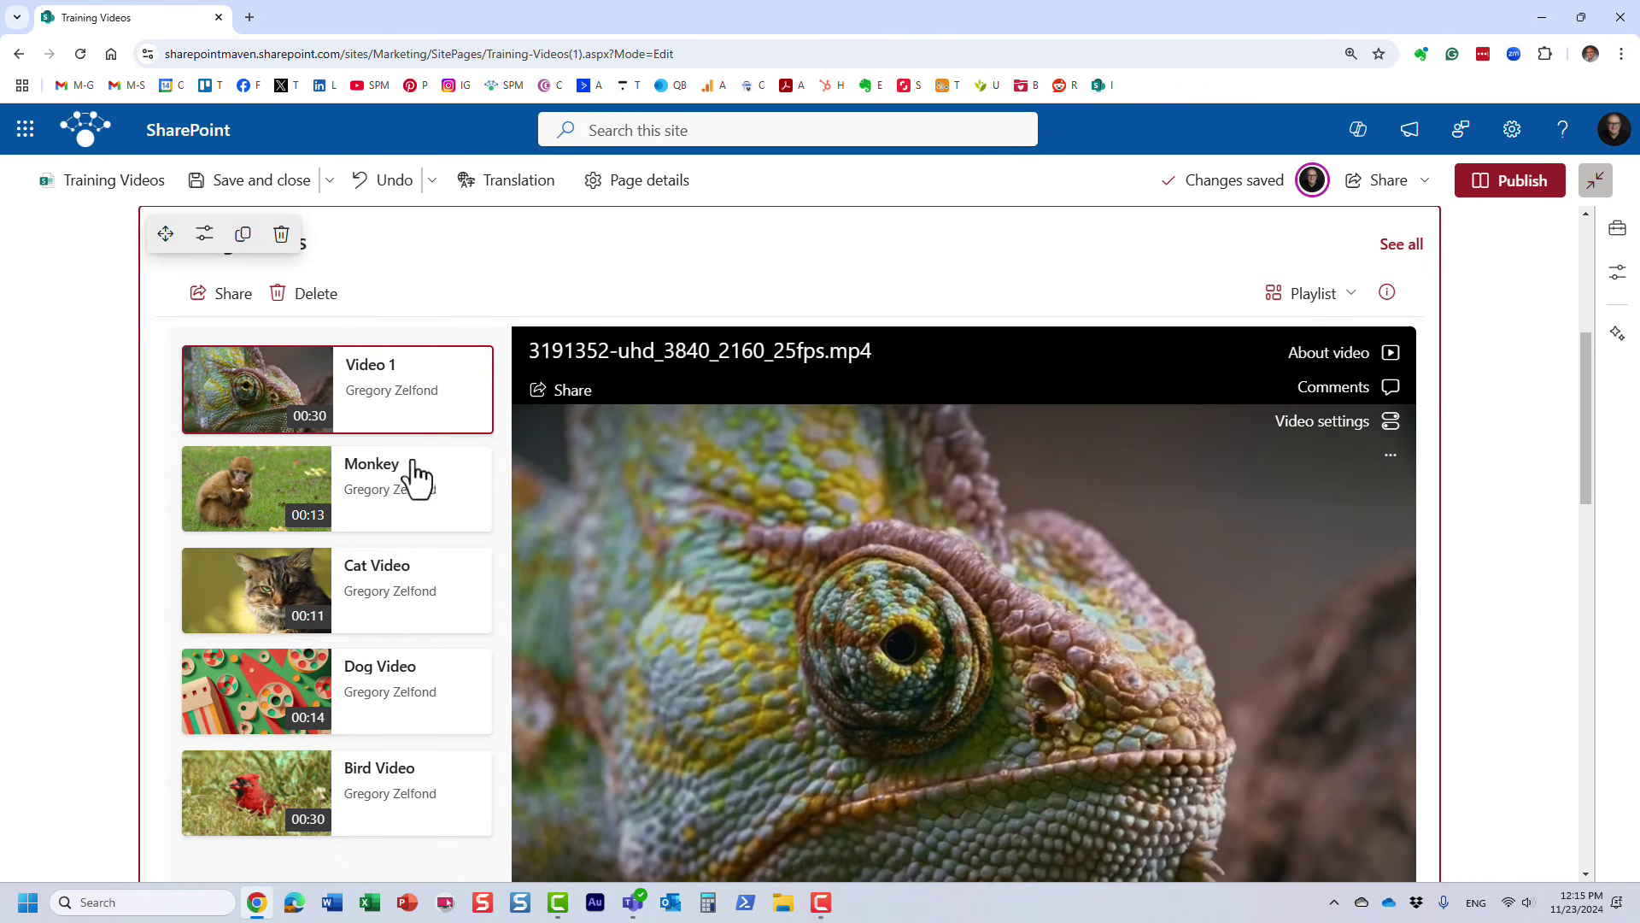
pyautogui.click(392, 619)
# Compare the Stream web part's Theater layout with the list playlist above it.
pyautogui.scroll(-8, 376, 512)
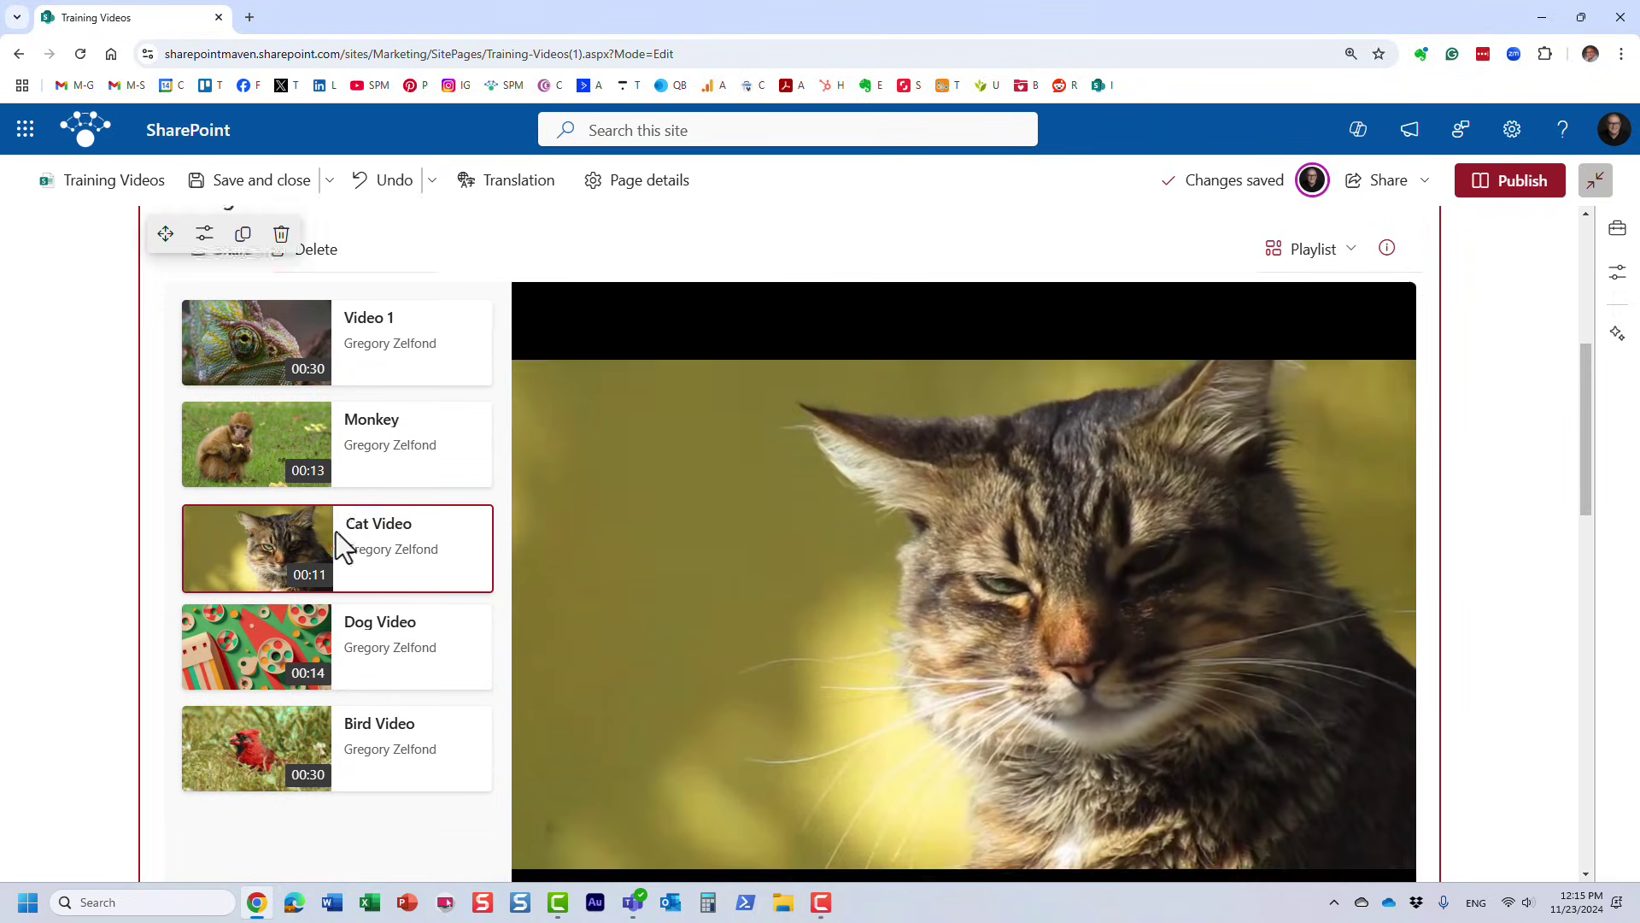
pyautogui.scroll(-5, 377, 492)
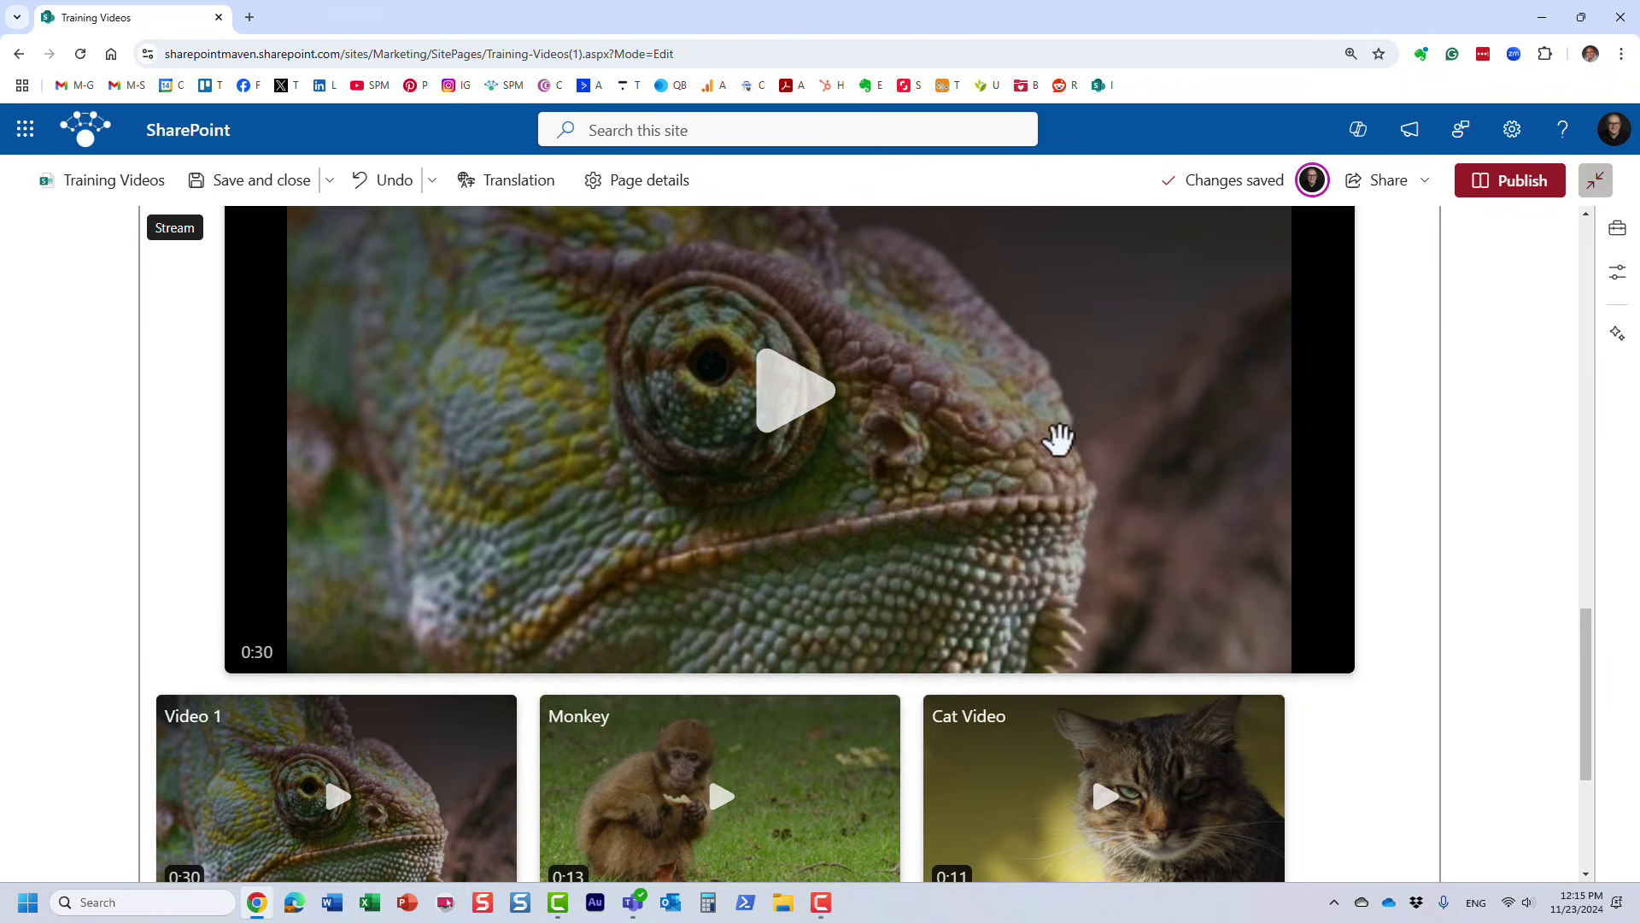
pyautogui.scroll(3, 1059, 439)
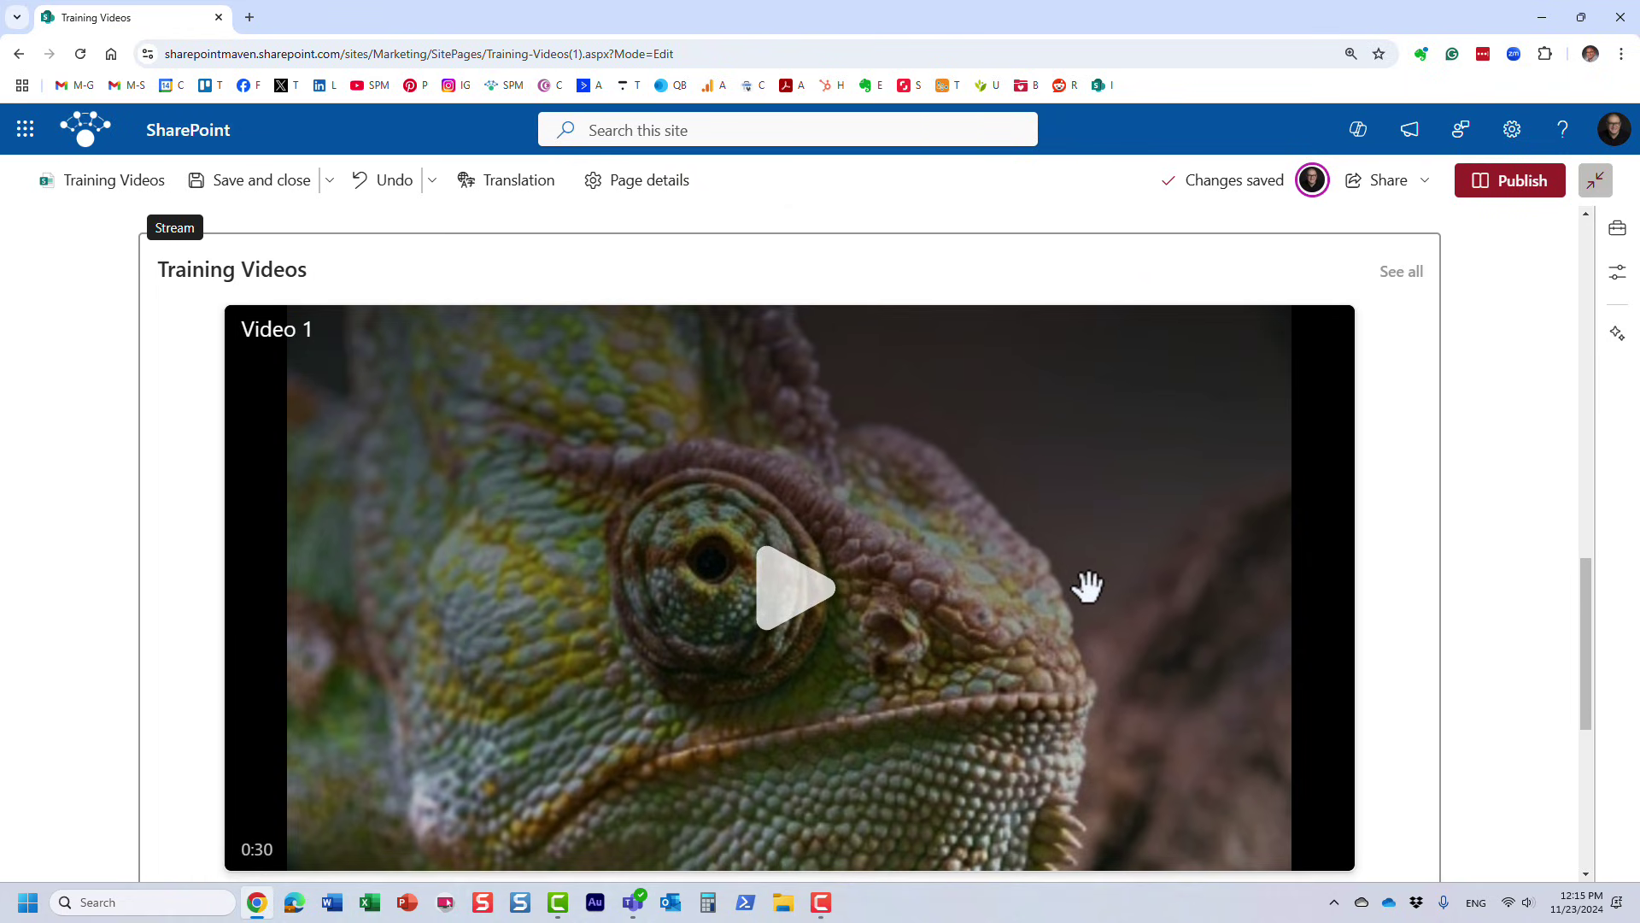
pyautogui.scroll(-2, 1088, 586)
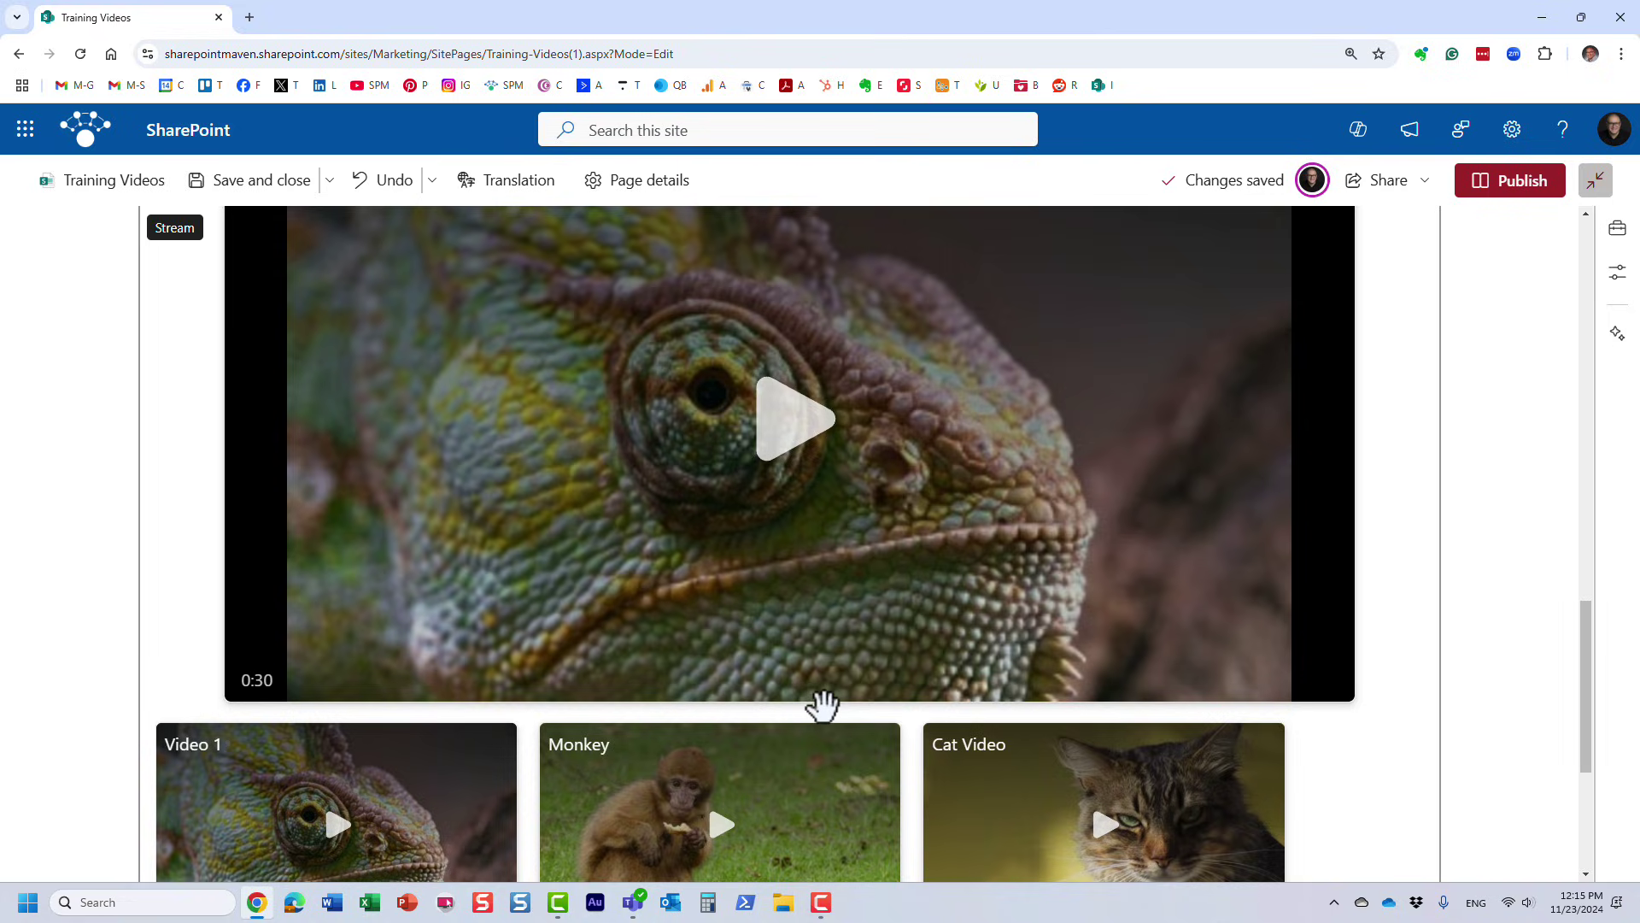
pyautogui.scroll(4, 822, 706)
pyautogui.scroll(1, 513, 500)
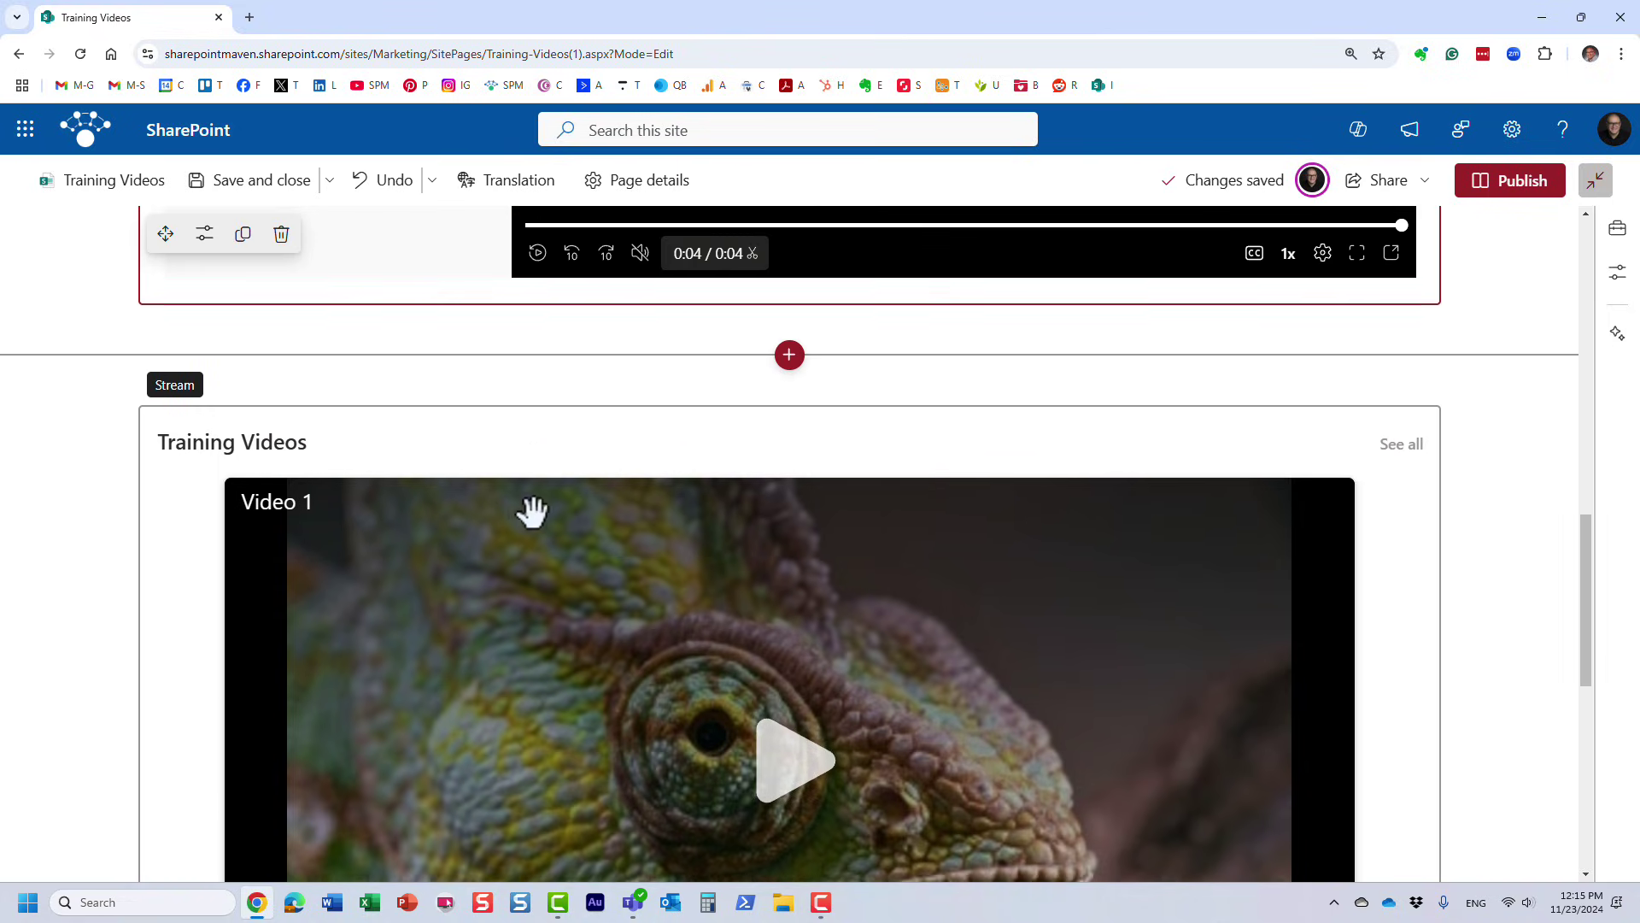
pyautogui.scroll(10, 705, 598)
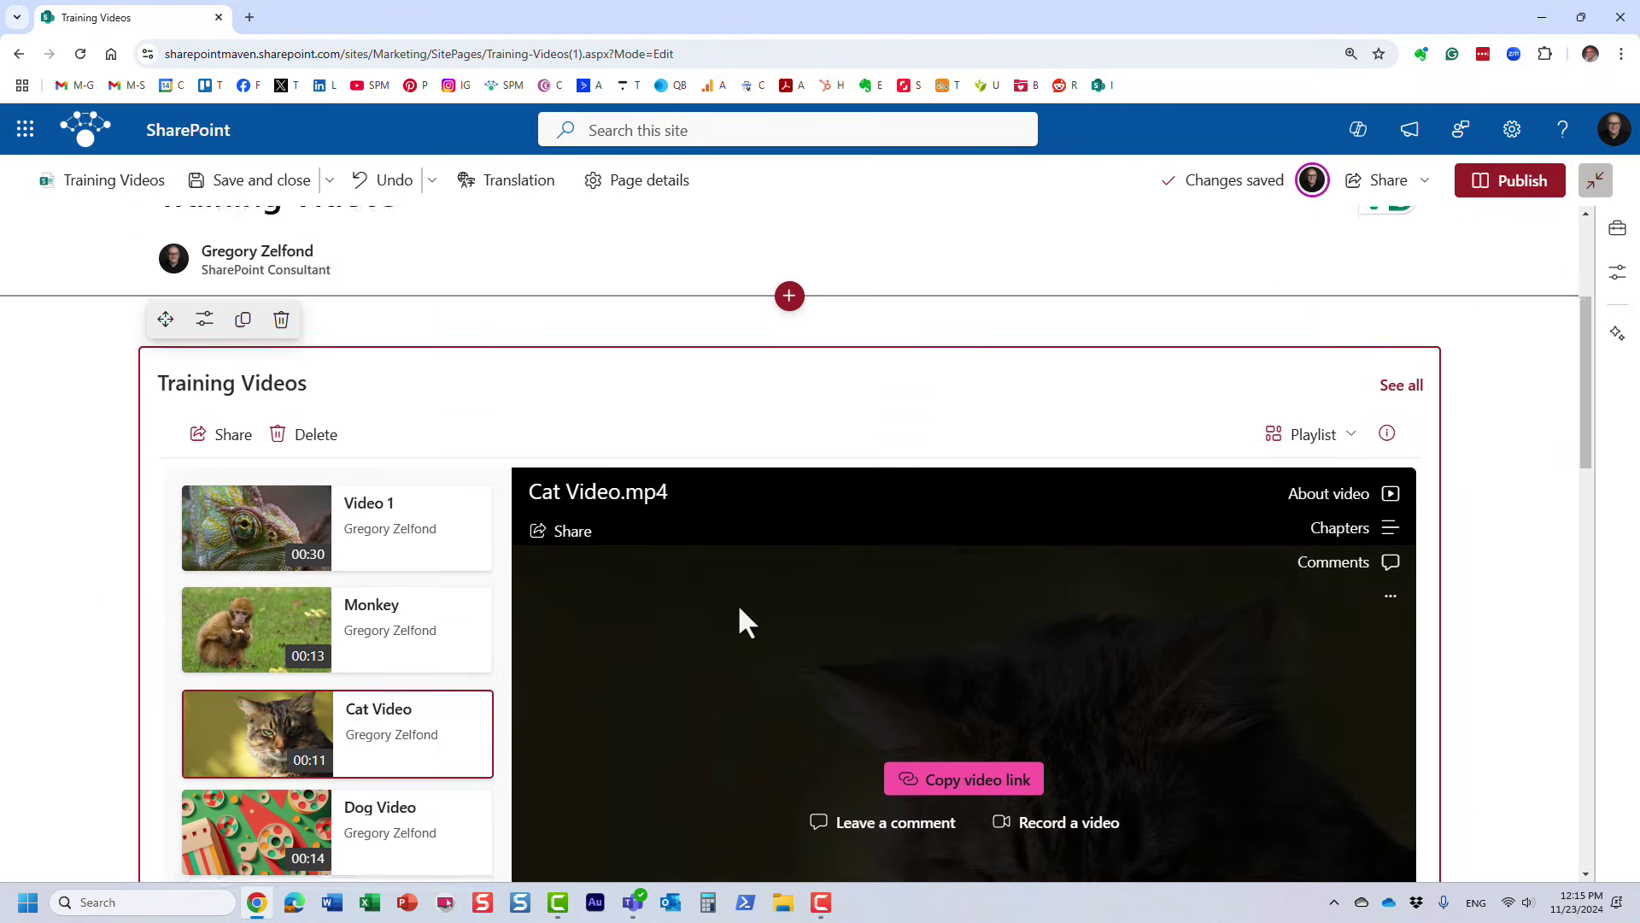
# Open the List web part's properties and review its view, size and display options.
pyautogui.scroll(2, 740, 608)
pyautogui.click(205, 463)
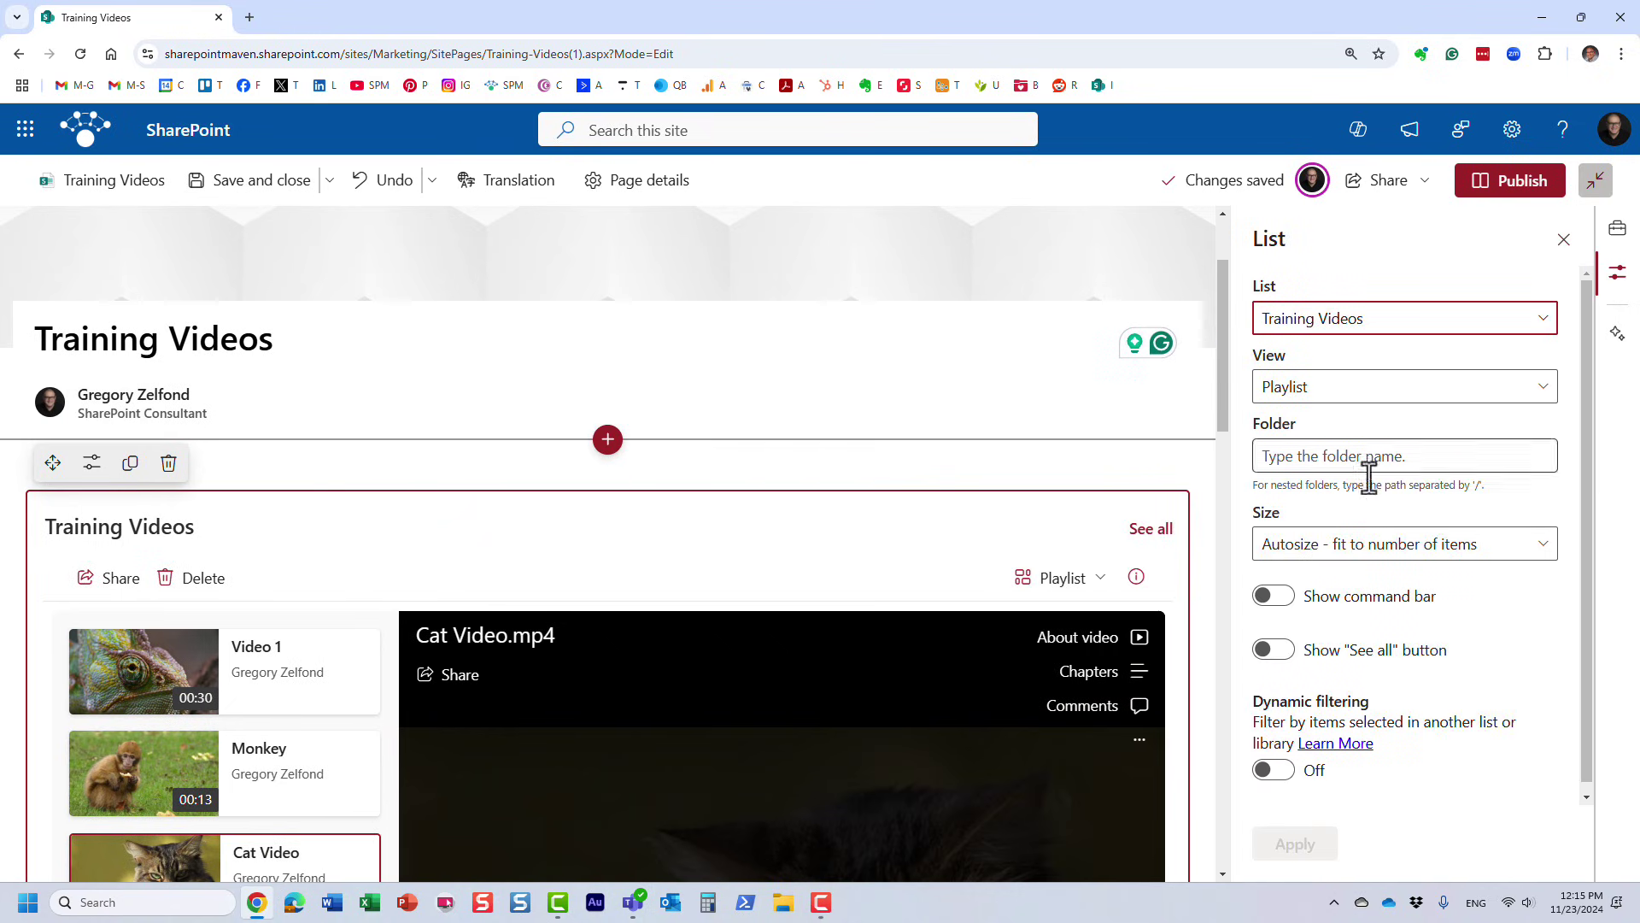
pyautogui.scroll(-1, 1357, 726)
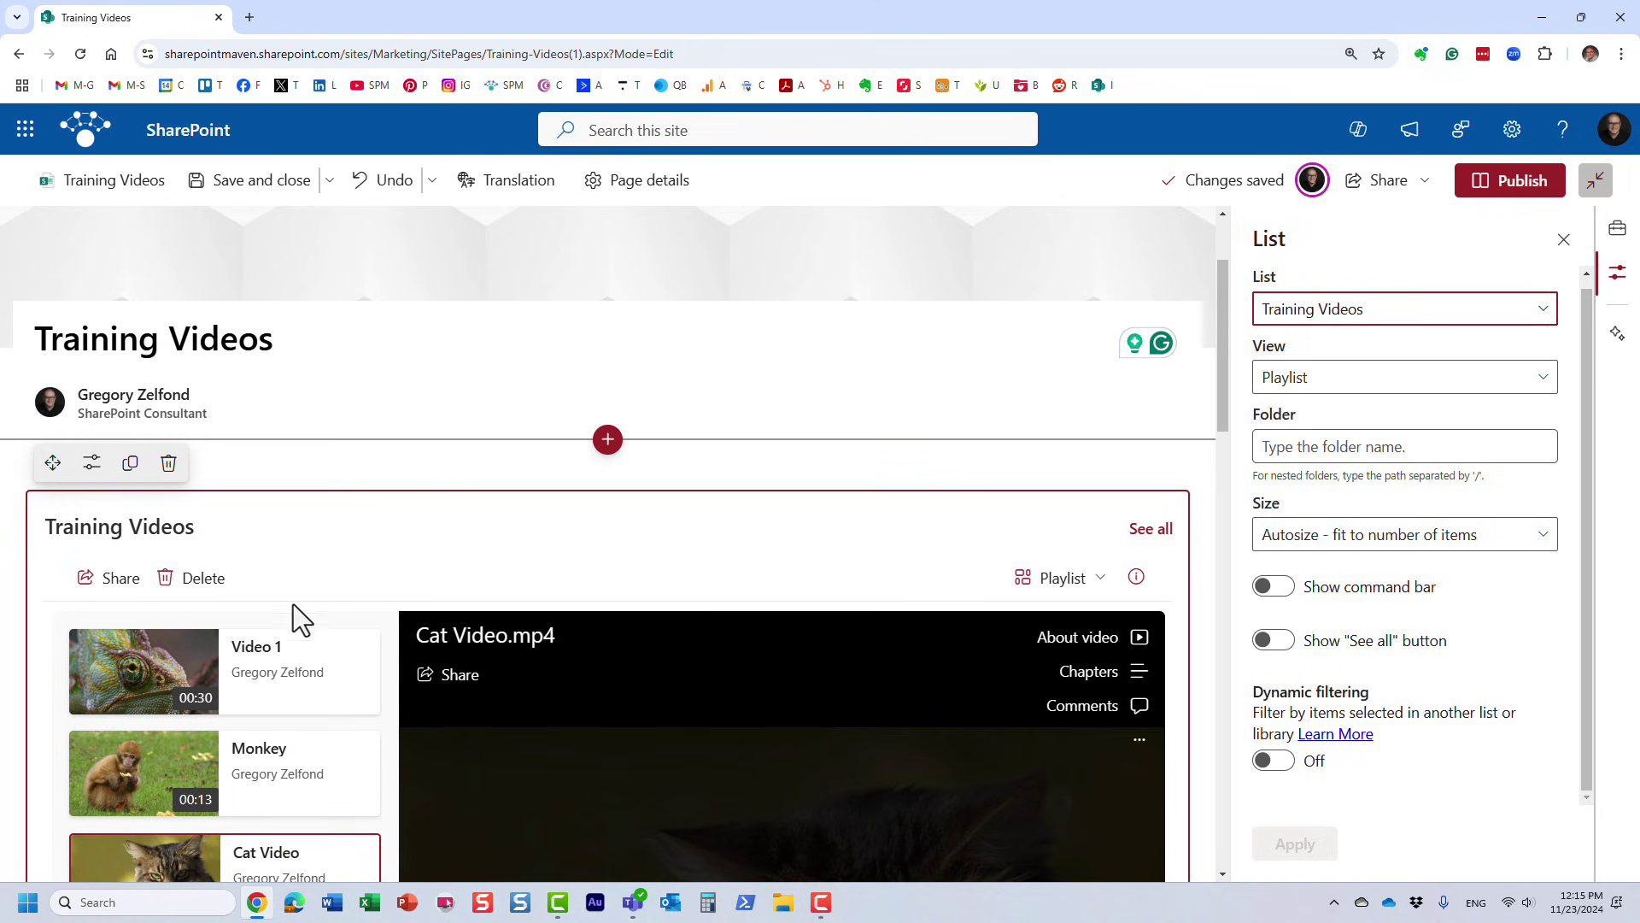
pyautogui.scroll(-10, 342, 615)
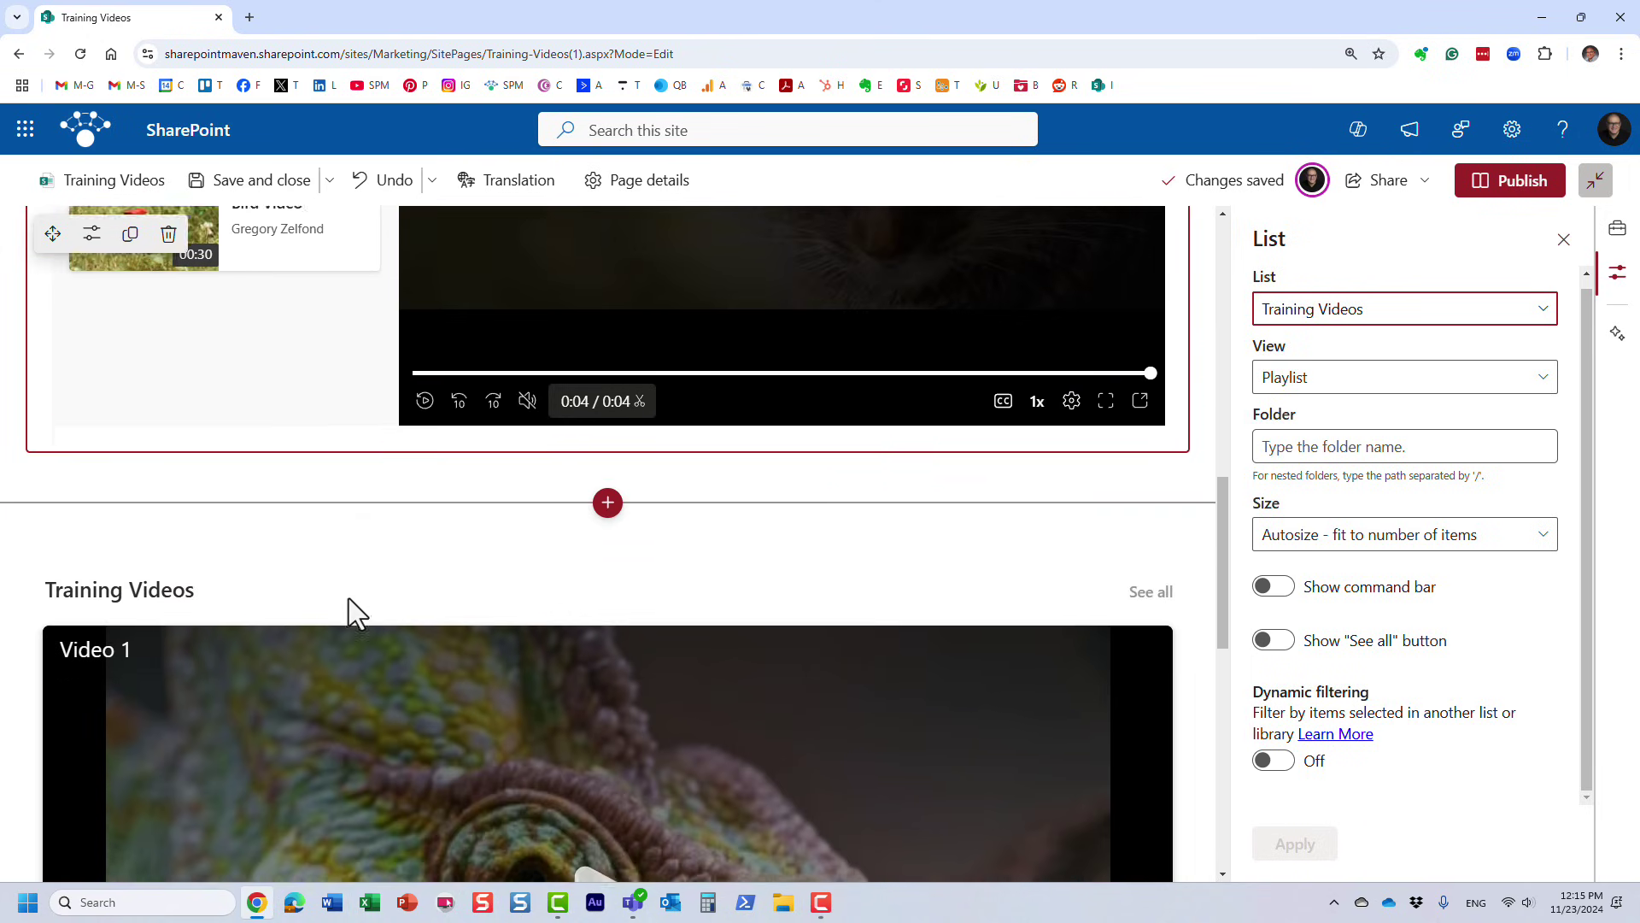
# Open the Stream web part's properties and review its source, layout, video count, row and sort settings.
pyautogui.scroll(-2, 324, 581)
pyautogui.click(154, 461)
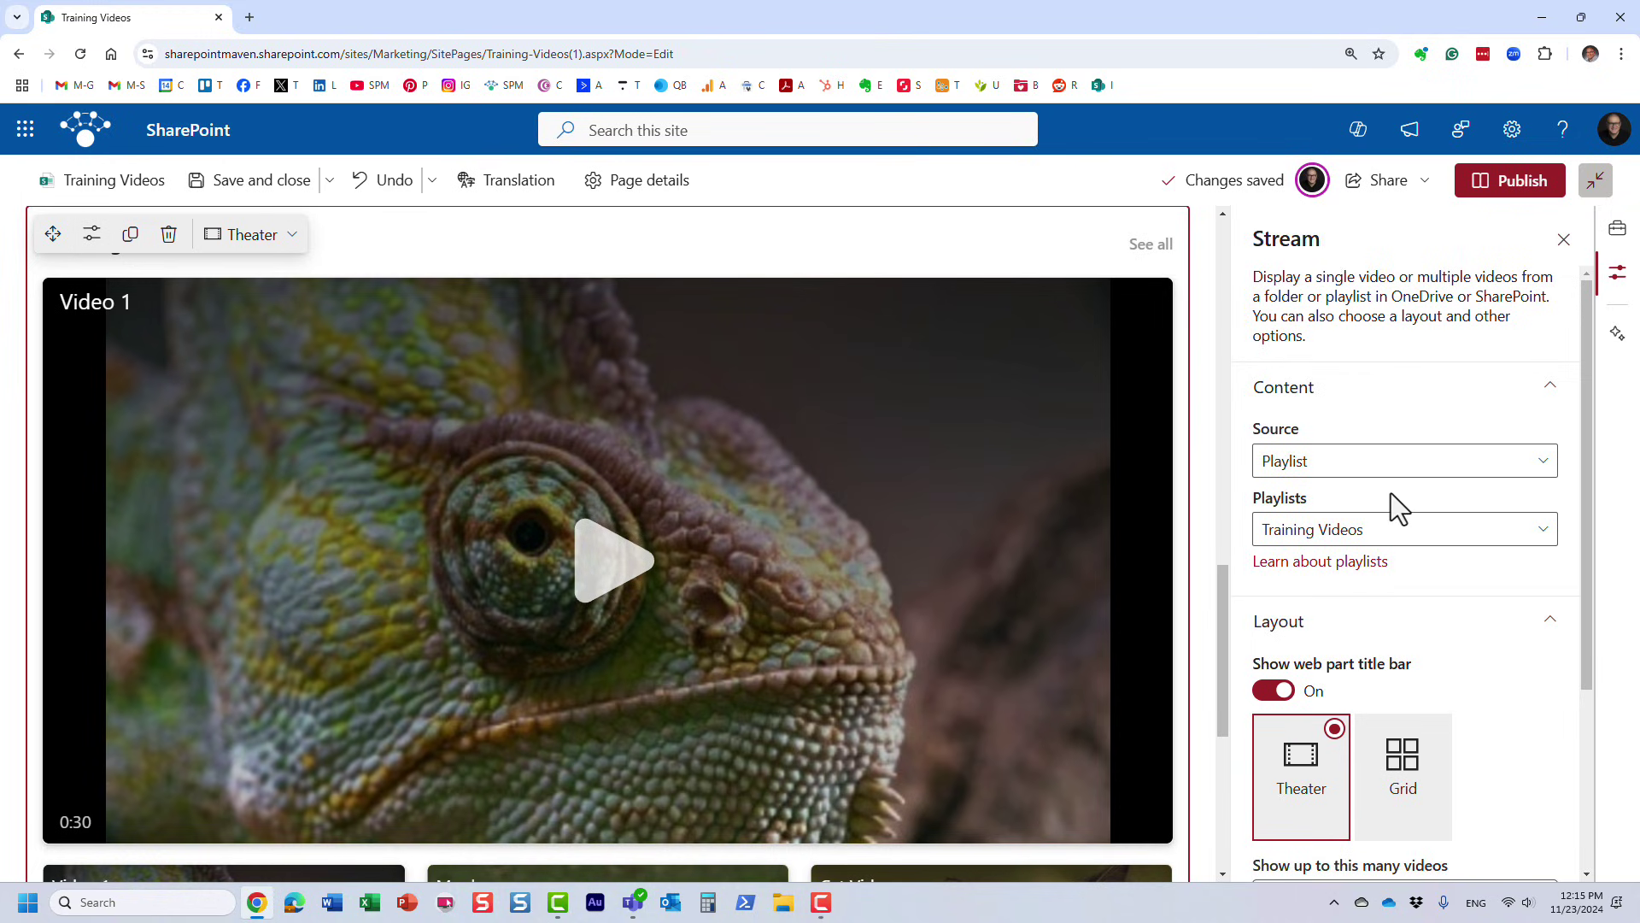
pyautogui.scroll(-3, 1453, 651)
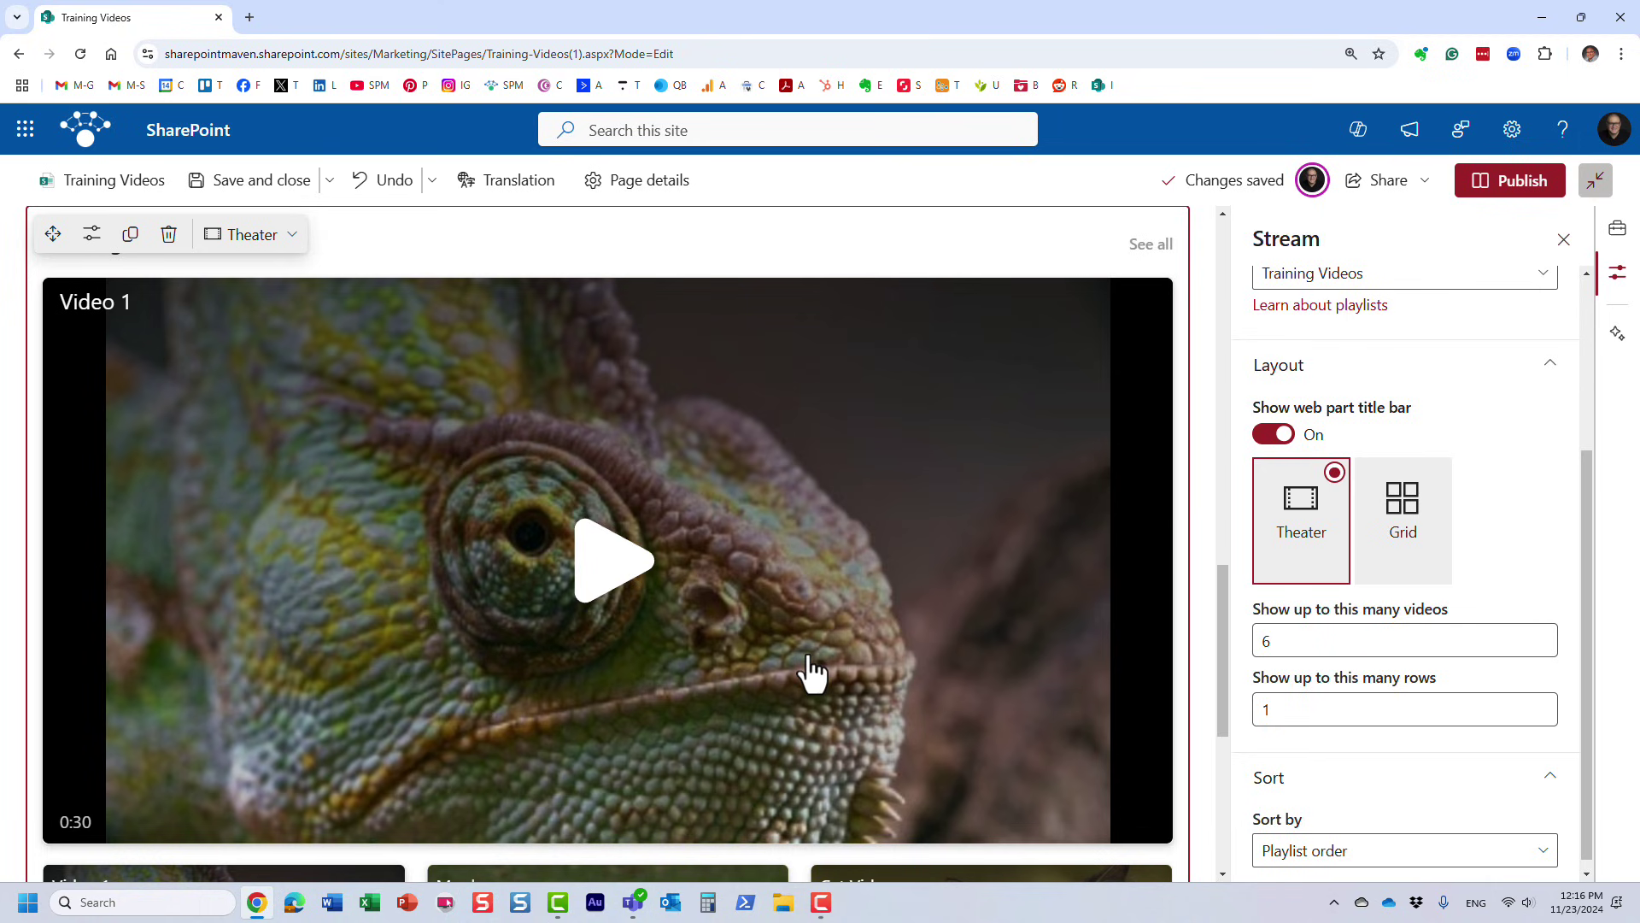
pyautogui.scroll(-2, 1139, 607)
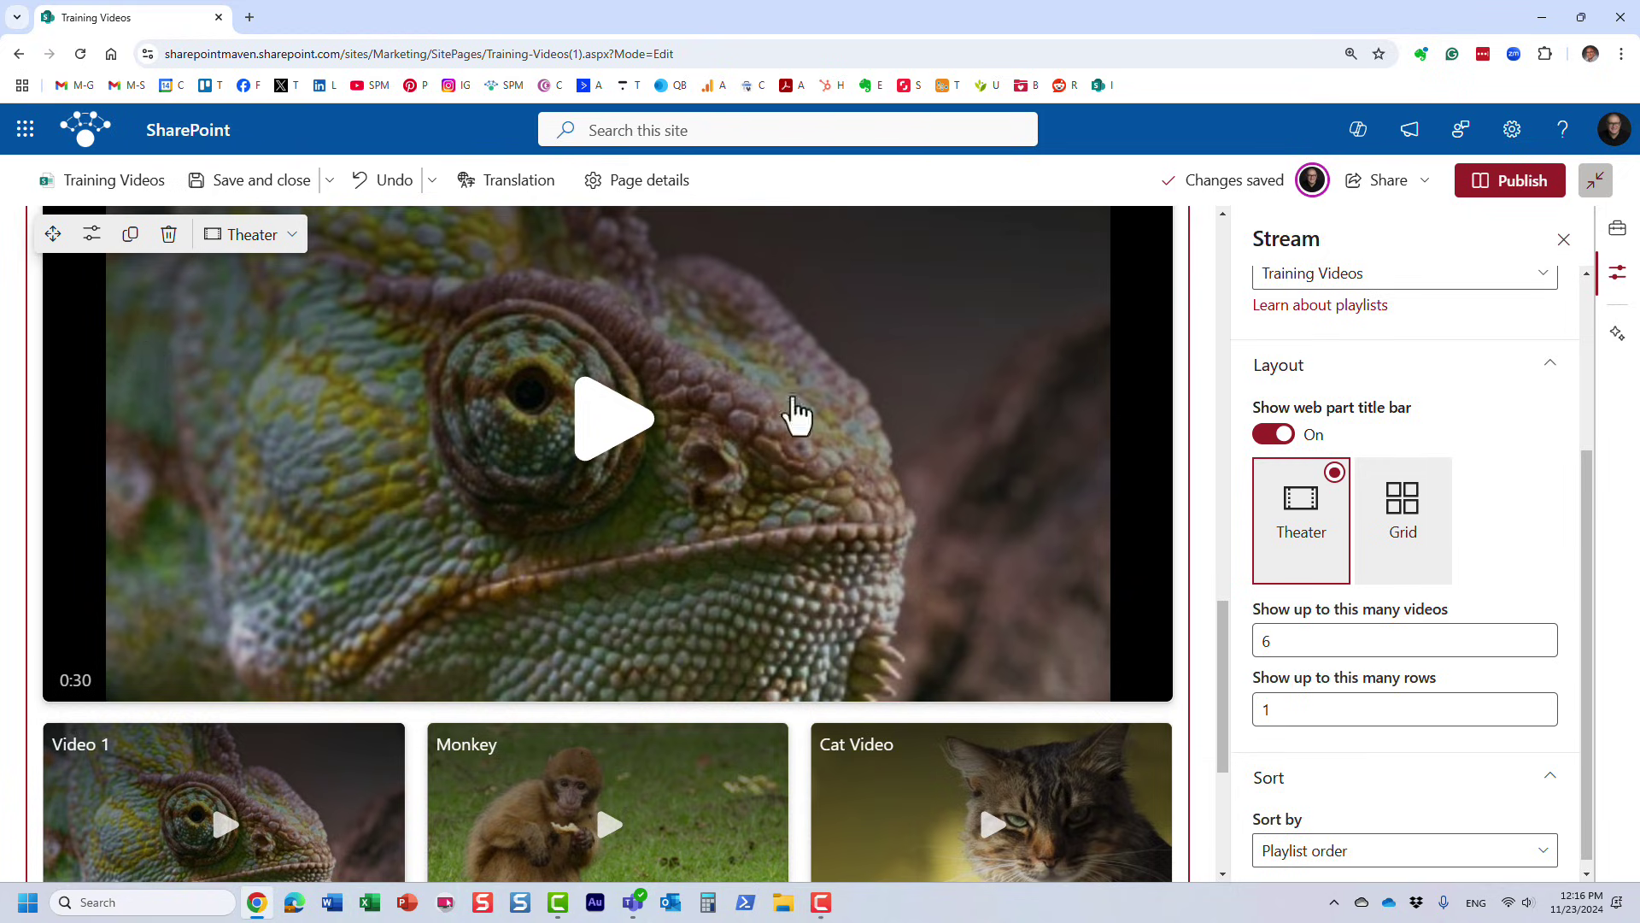
pyautogui.scroll(1, 396, 413)
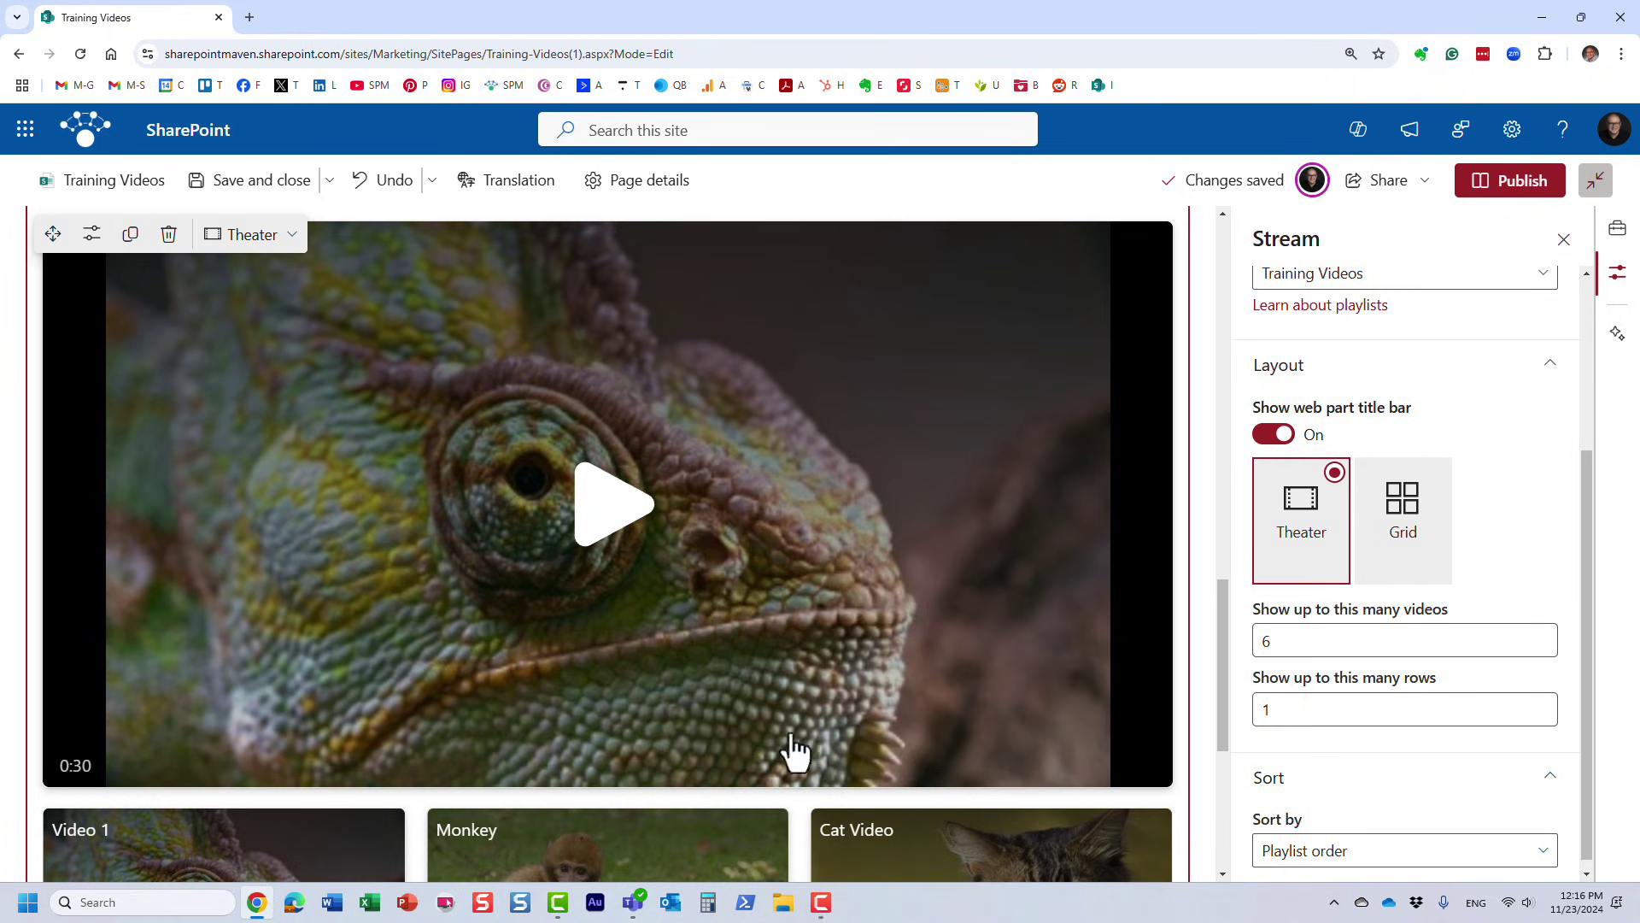
pyautogui.scroll(-1, 653, 760)
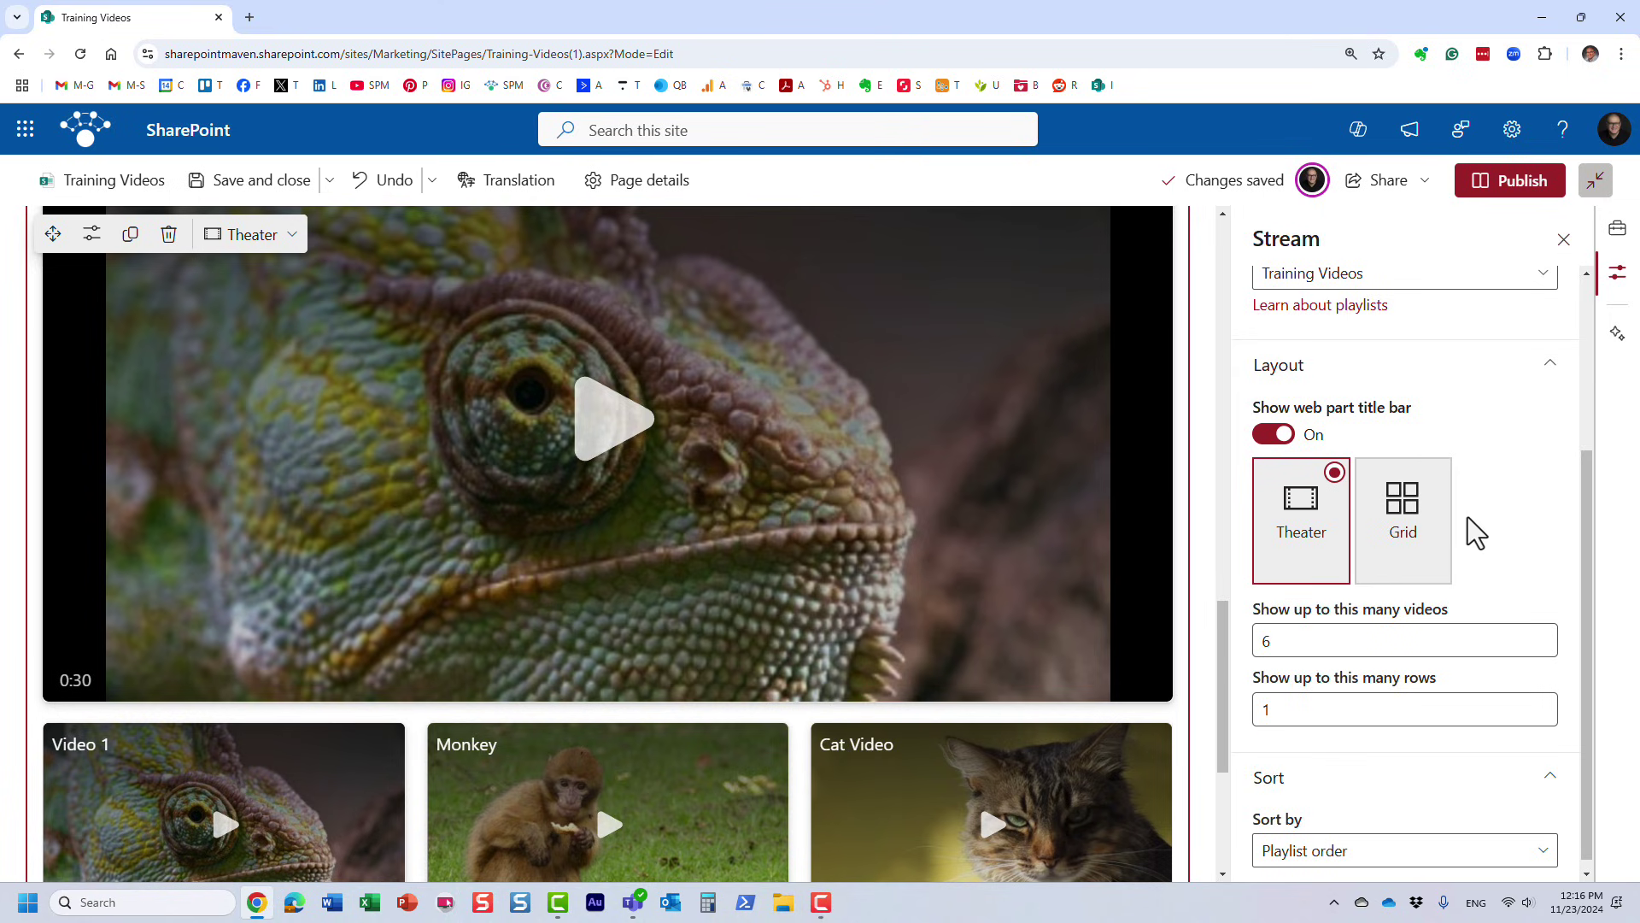
# Set the Stream web part to the Grid layout, showing up to 2 rows.
pyautogui.click(1398, 538)
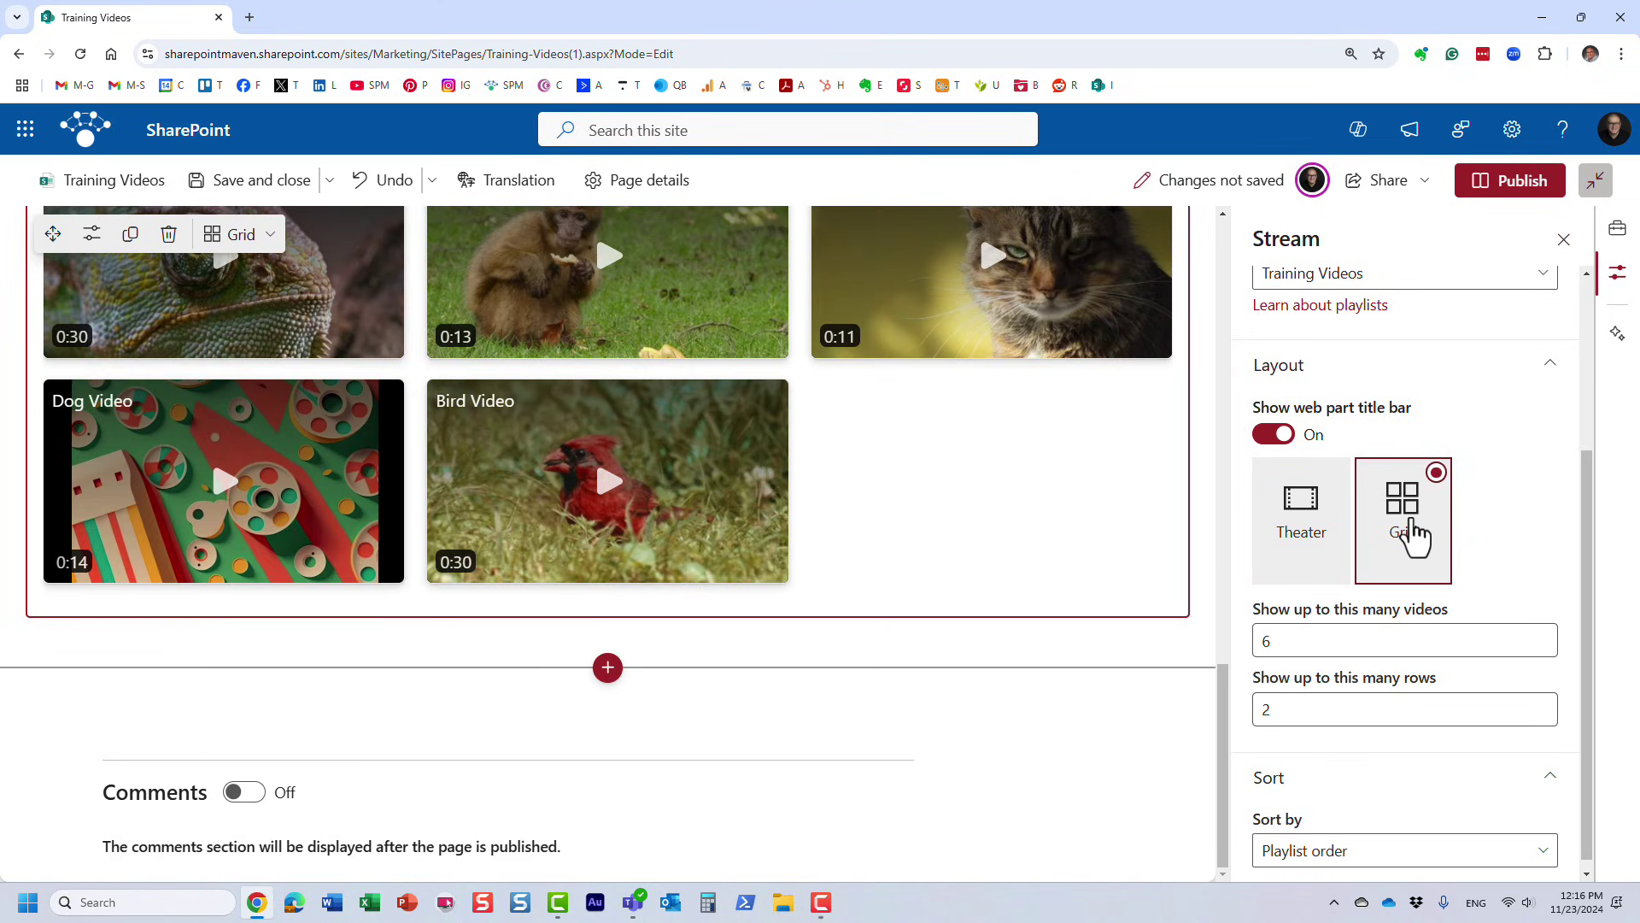
pyautogui.scroll(3, 909, 477)
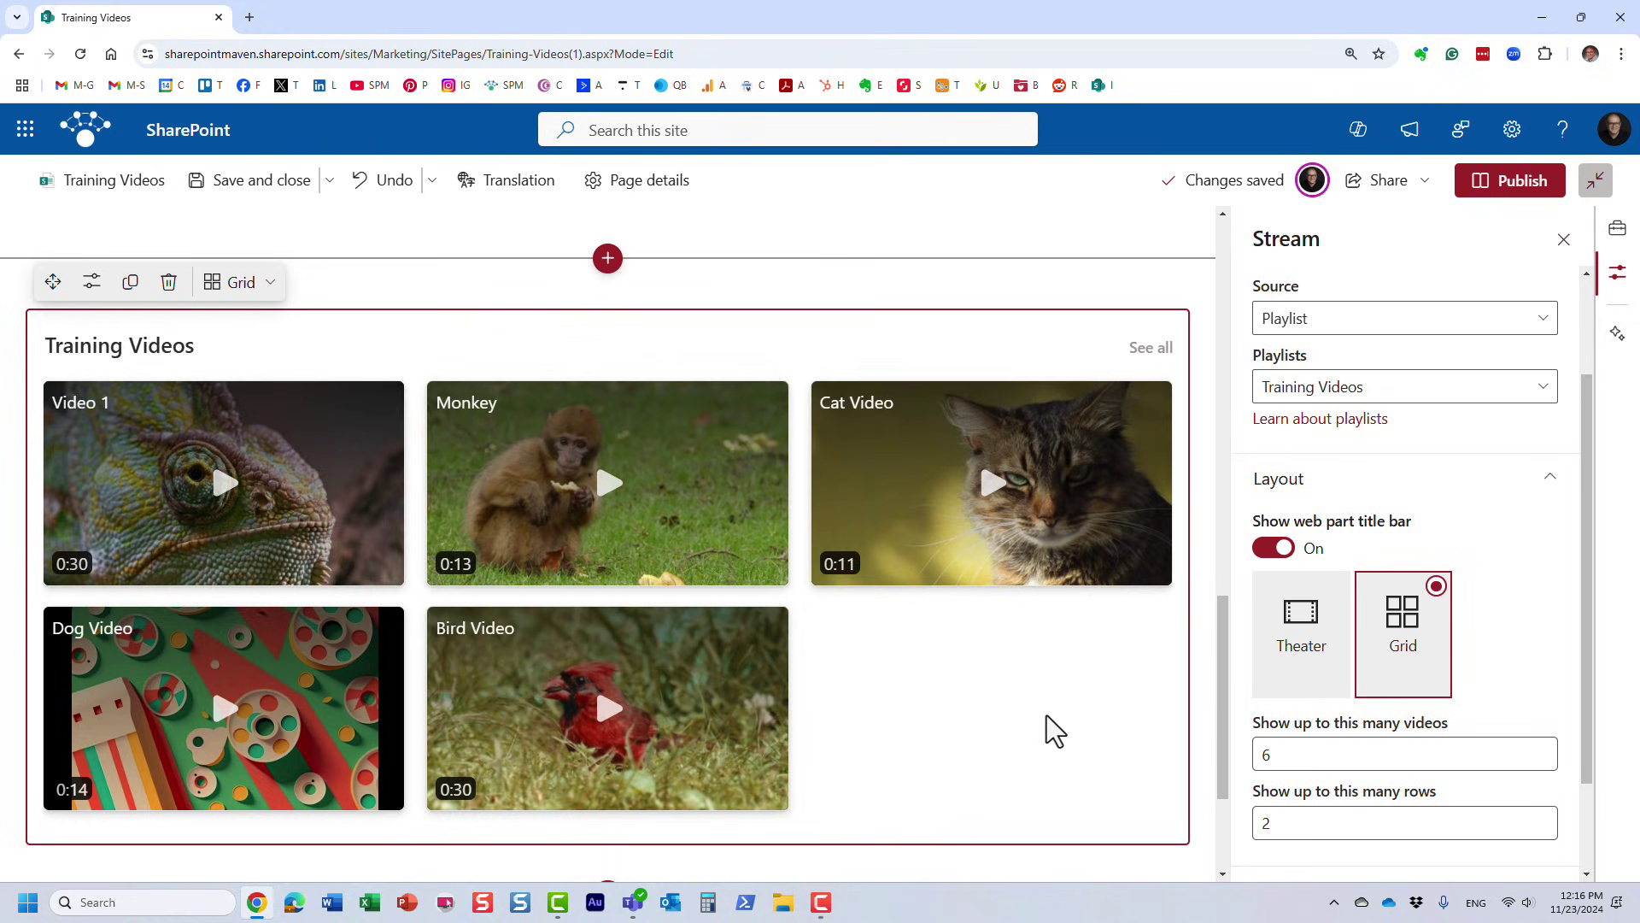
pyautogui.click(1300, 652)
pyautogui.click(1405, 660)
pyautogui.scroll(-2, 1406, 740)
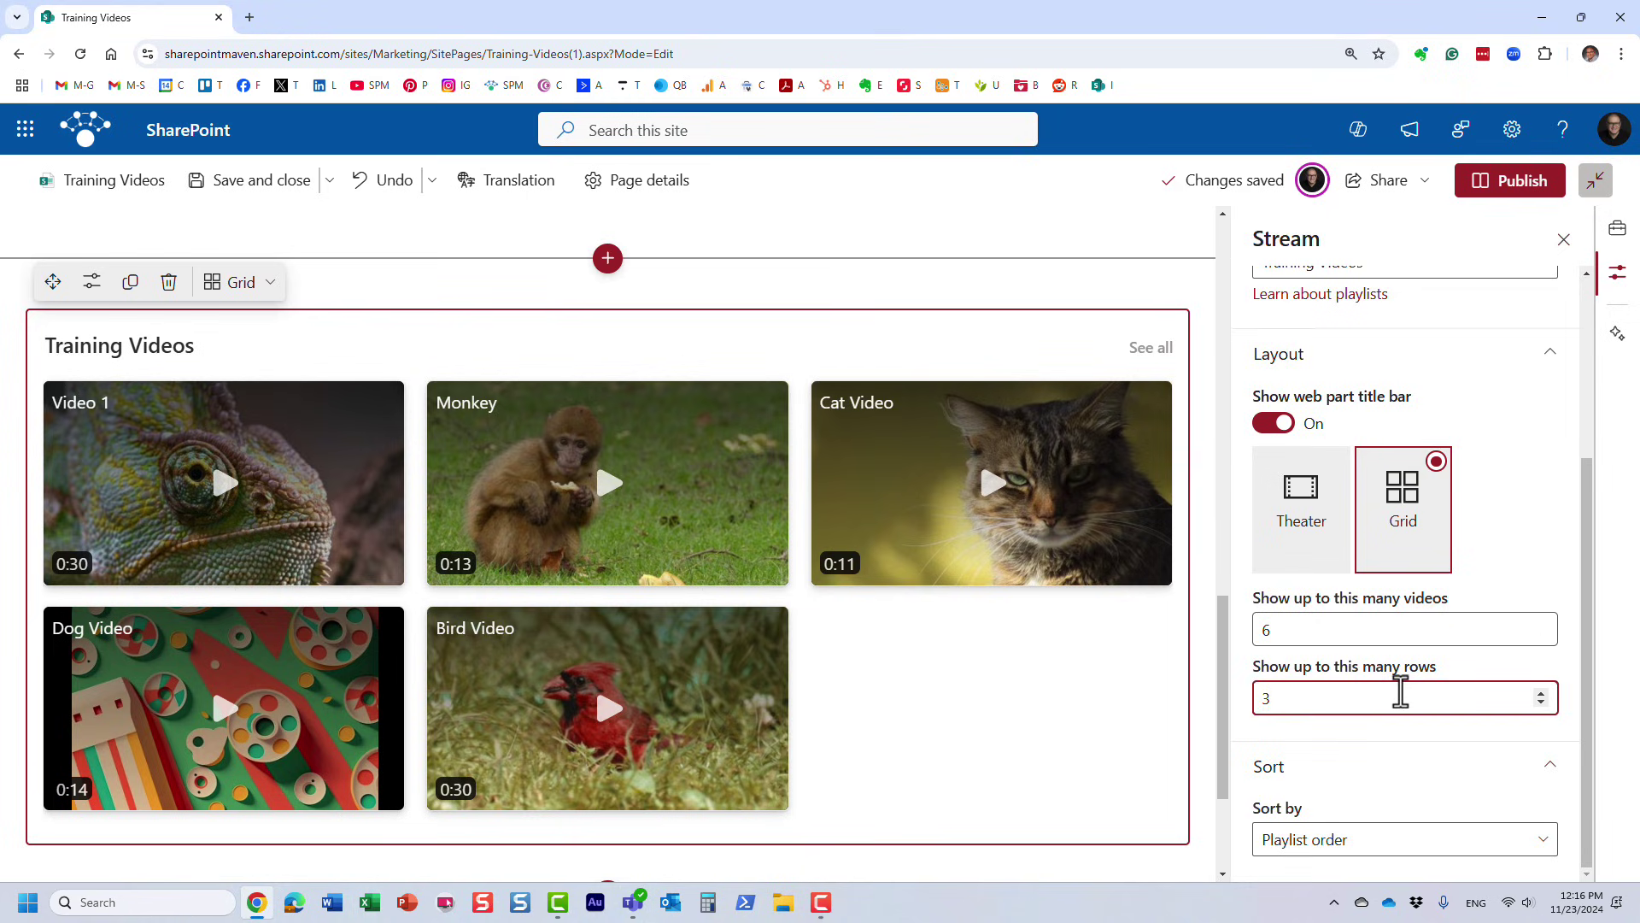
pyautogui.write('2')
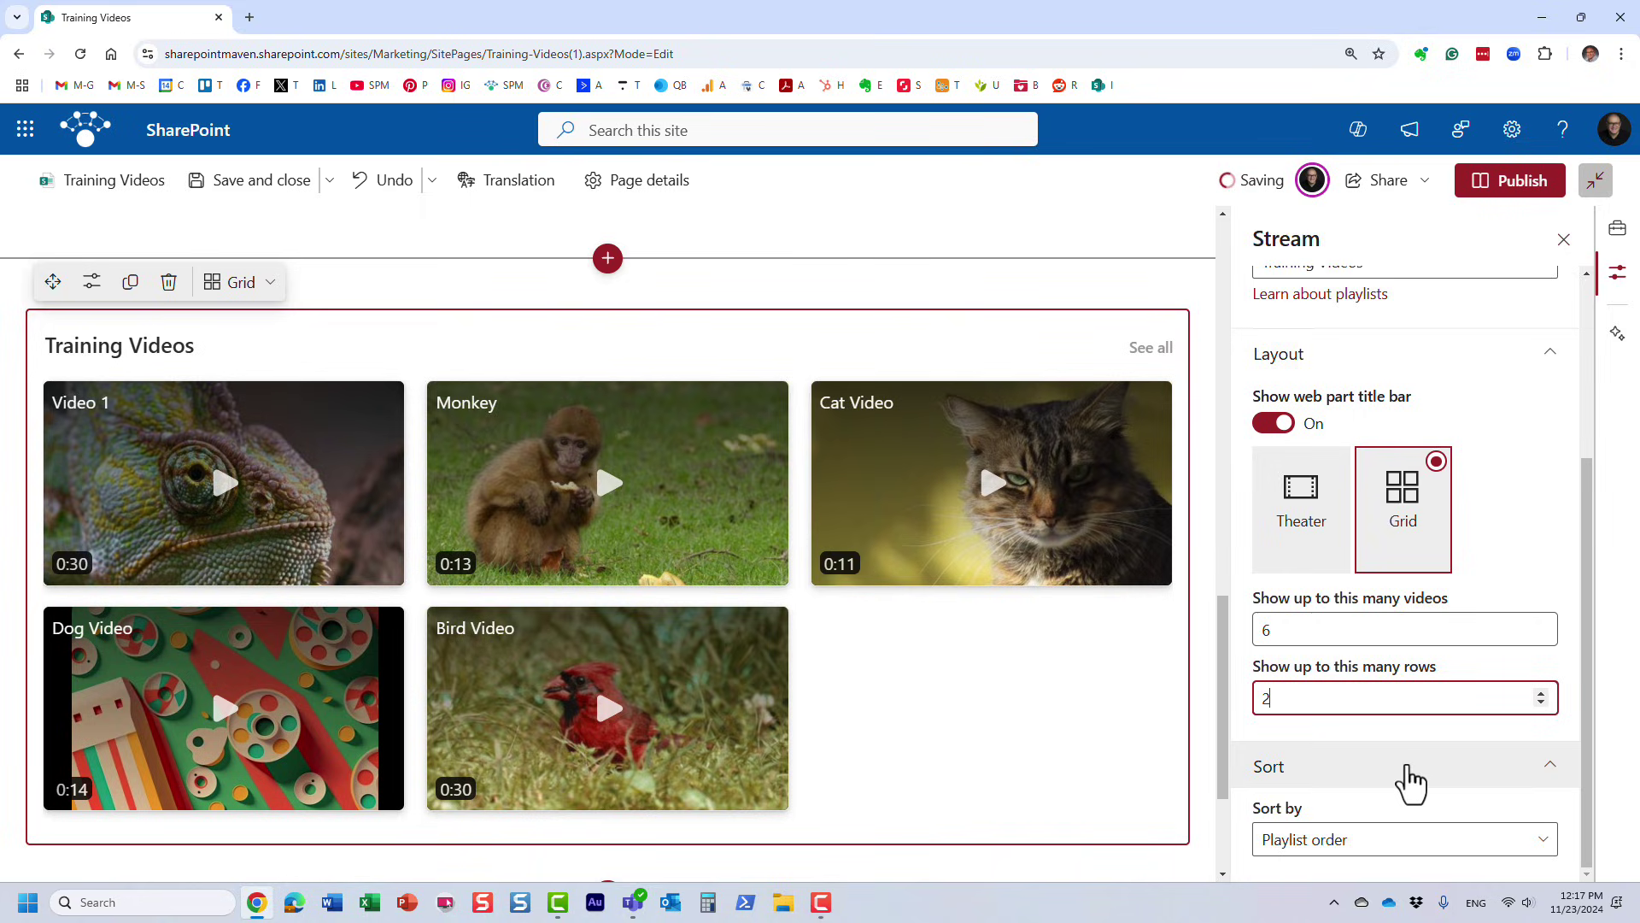
# Review both web parts, publish the Training Videos page, and dismiss the suggestions for helping others find it.
pyautogui.scroll(7, 908, 674)
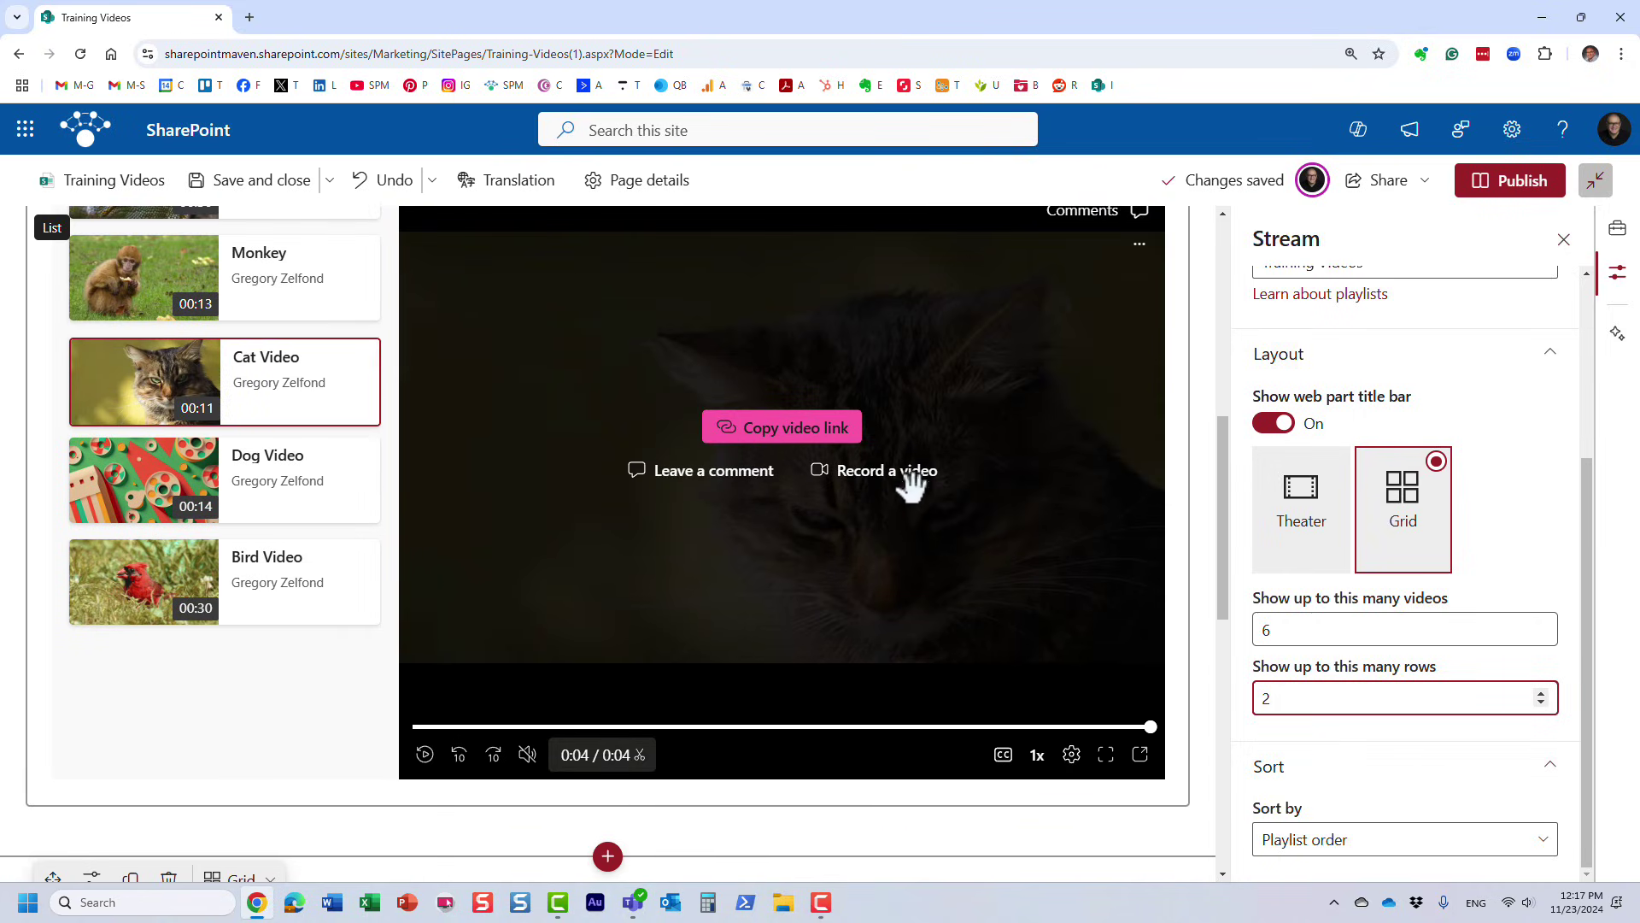
pyautogui.scroll(3, 968, 461)
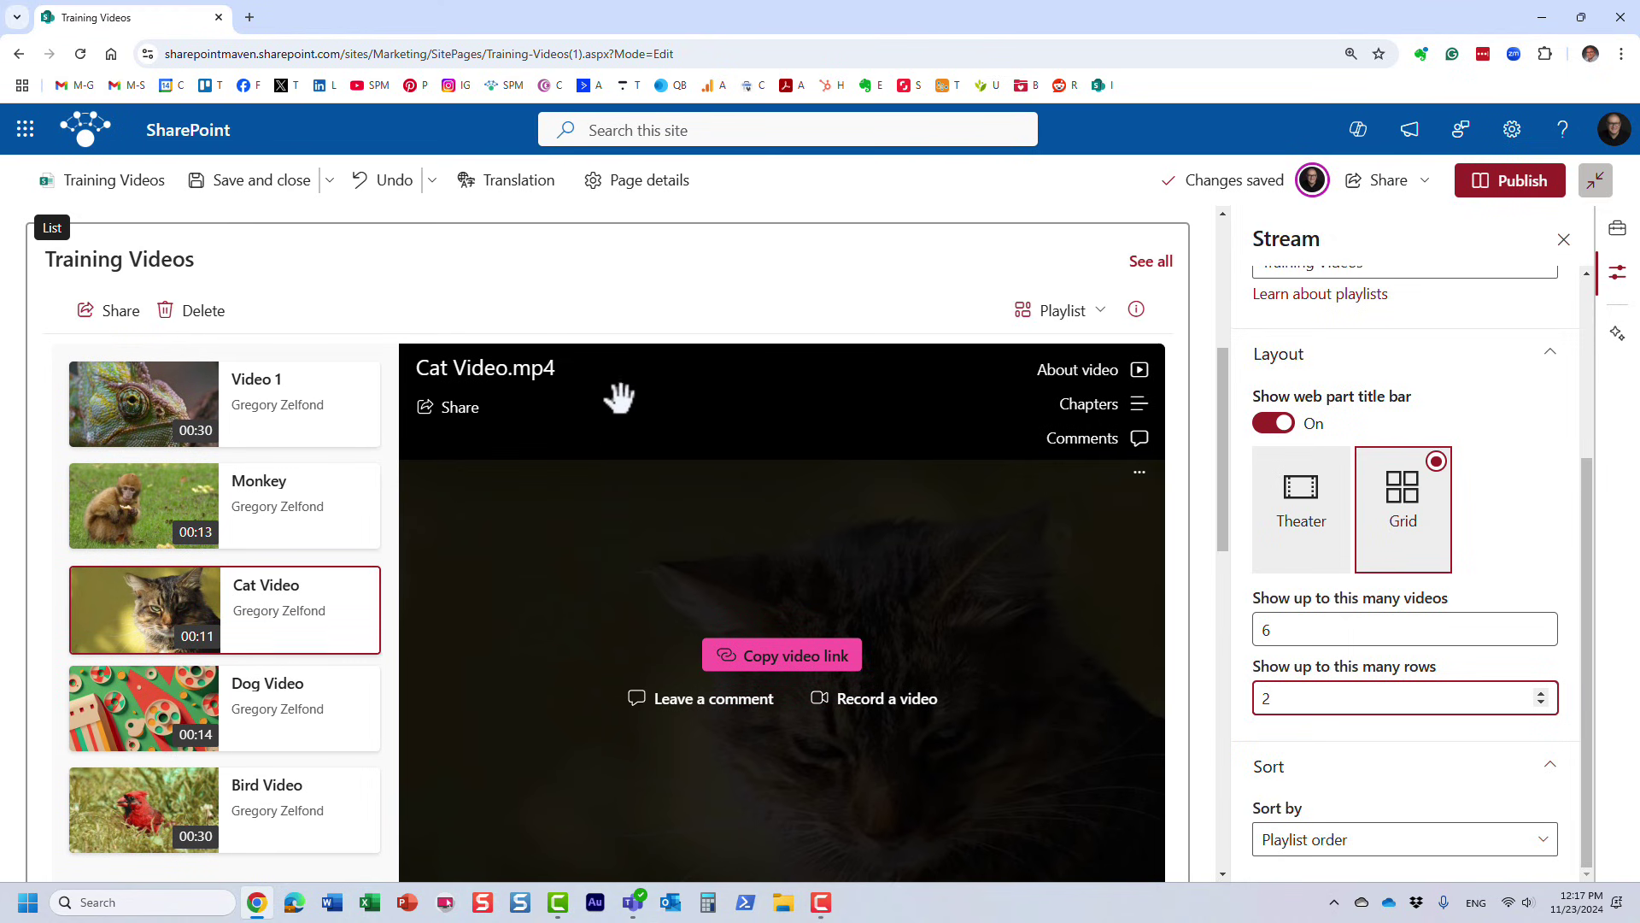
pyautogui.scroll(-7, 843, 578)
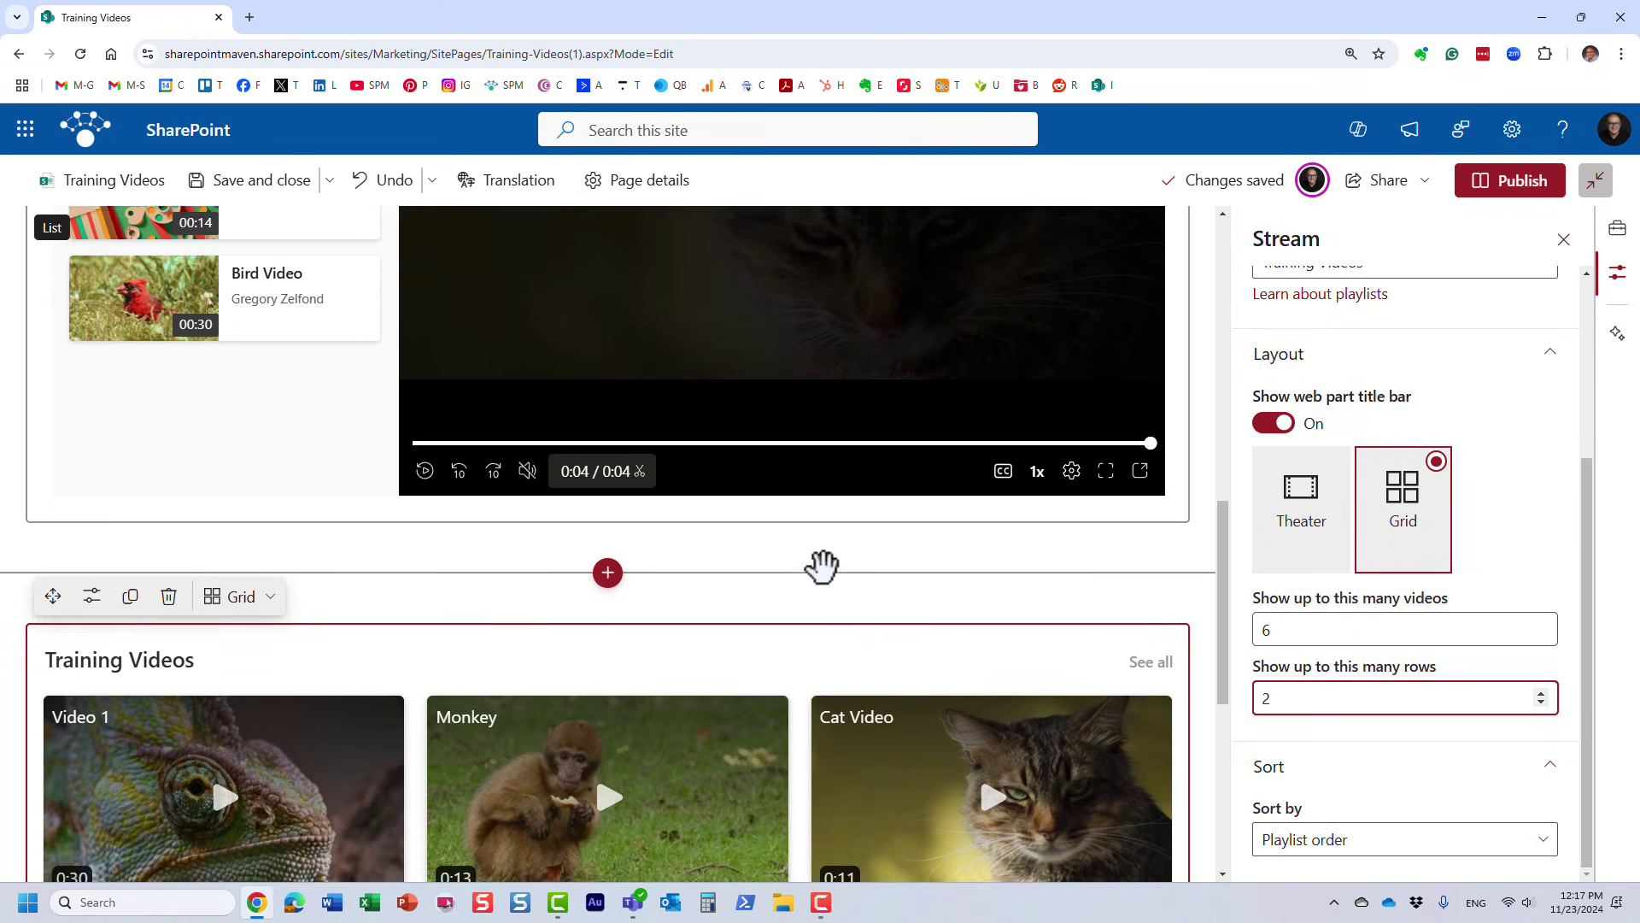
pyautogui.scroll(-2, 822, 564)
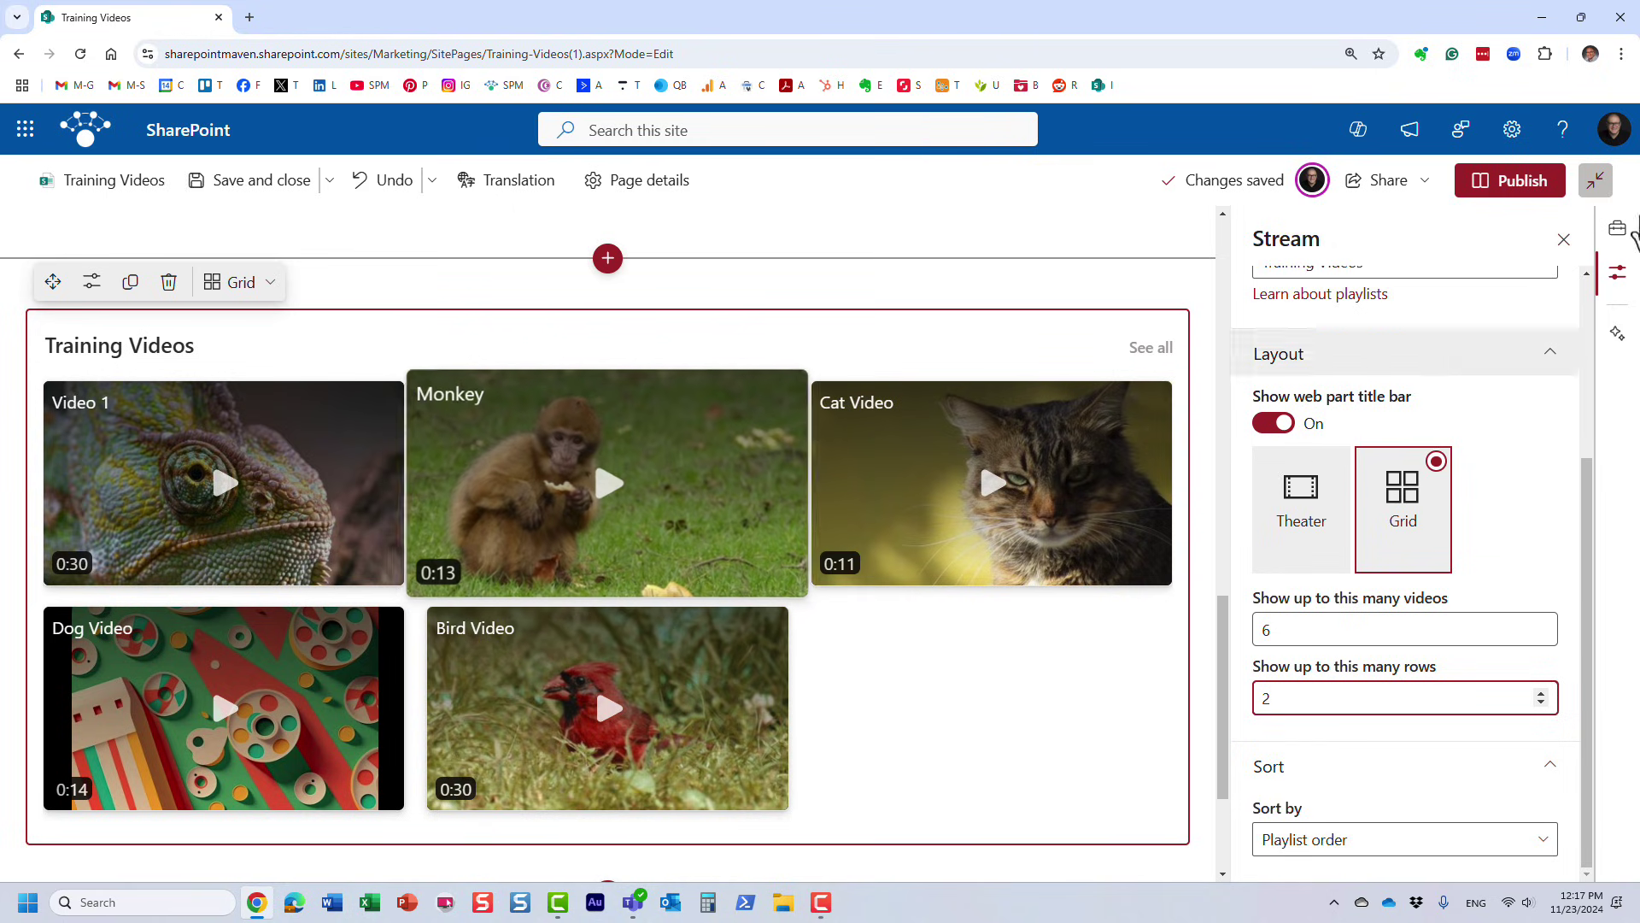
pyautogui.click(1521, 184)
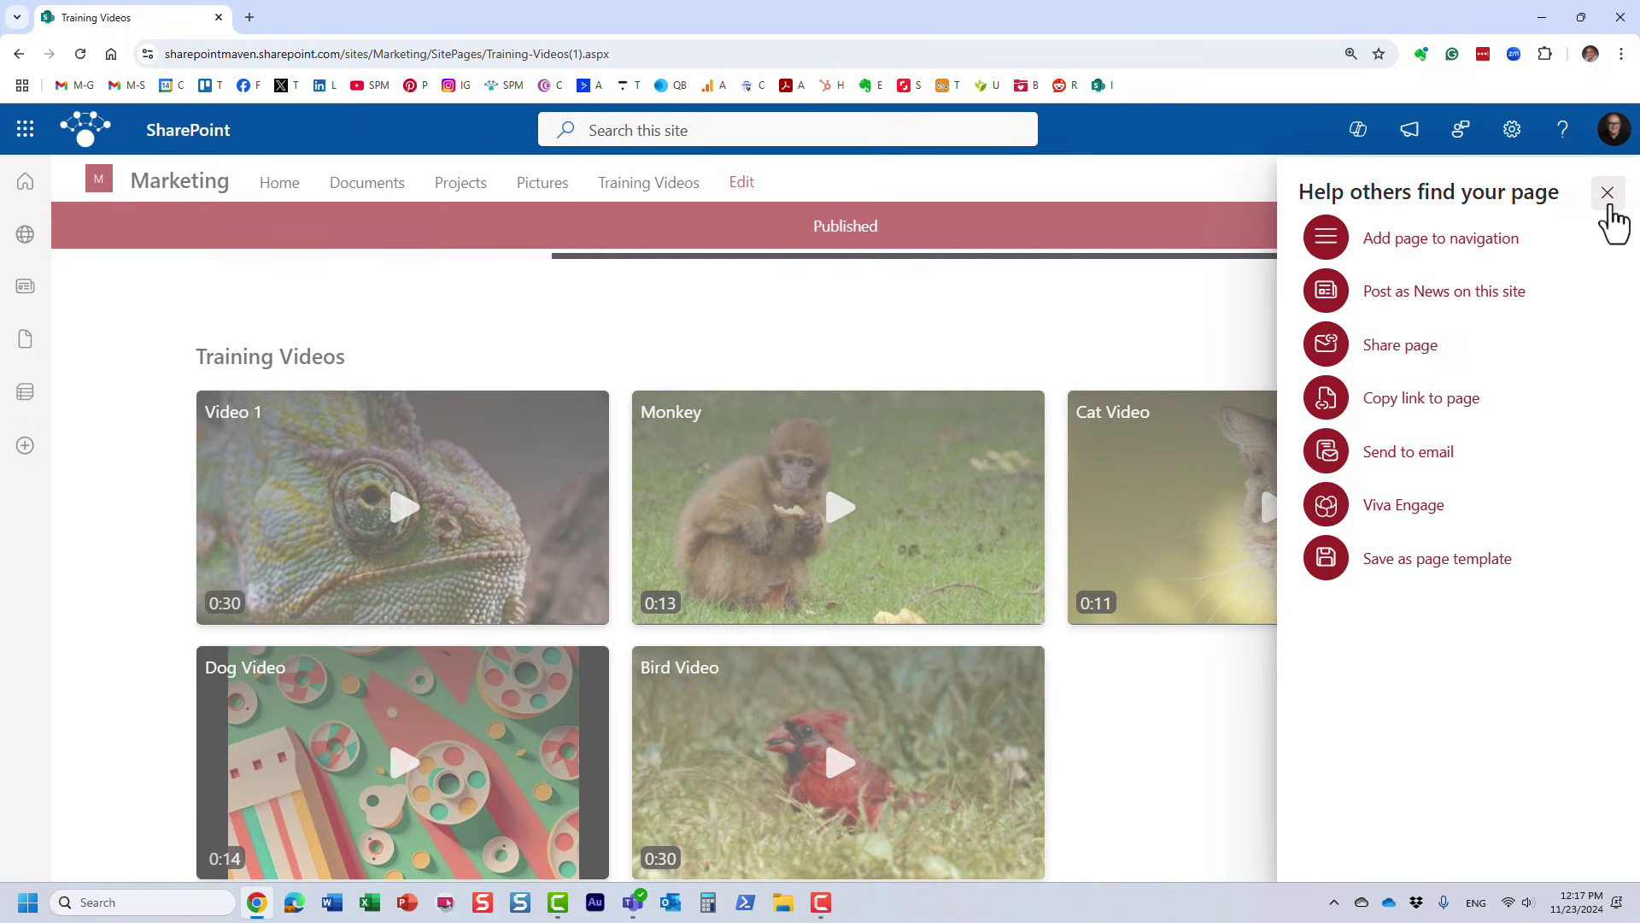
pyautogui.click(1607, 198)
pyautogui.scroll(5, 1074, 598)
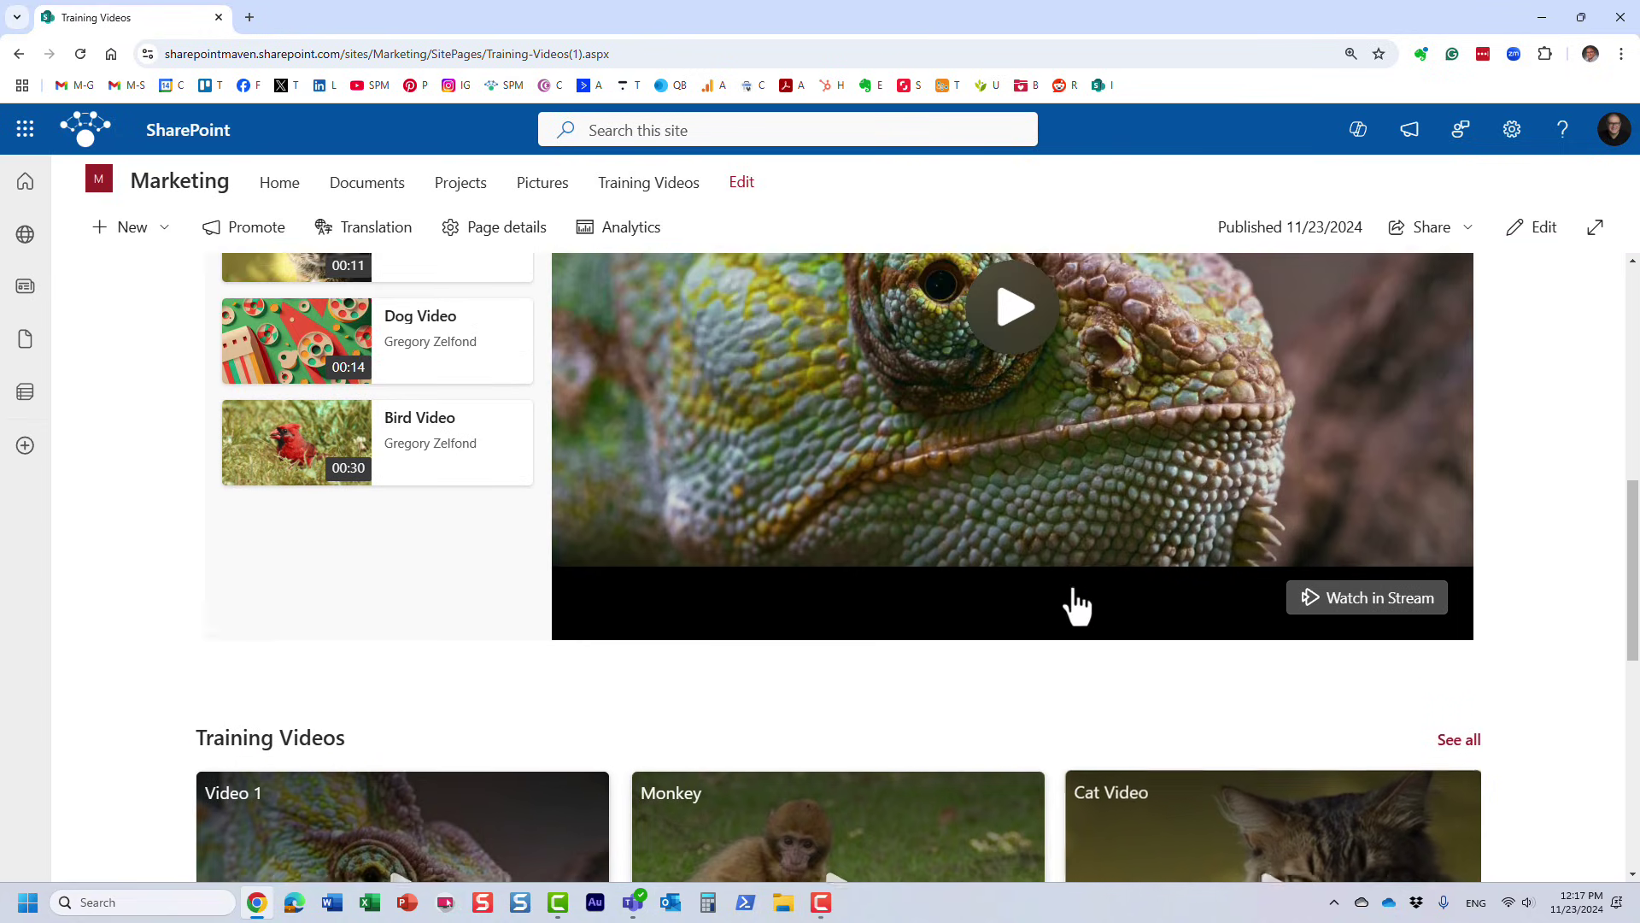
# Play the Monkey, Cat Video and Dog Video entries in turn from the embedded playlist on the published page.
pyautogui.scroll(5, 1074, 604)
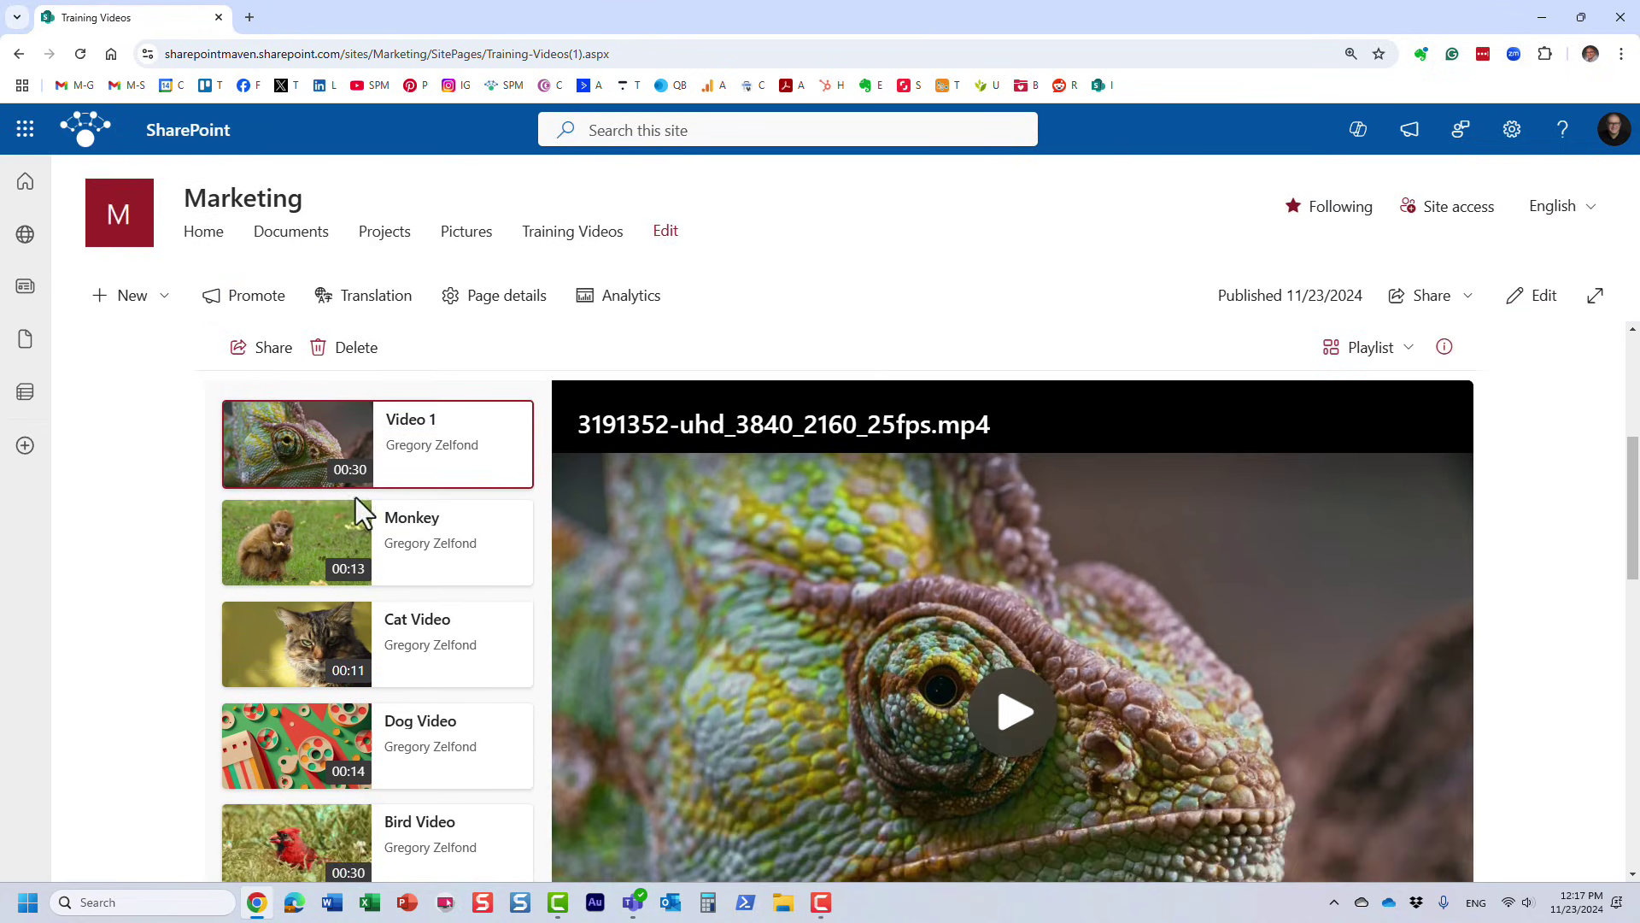
pyautogui.click(451, 538)
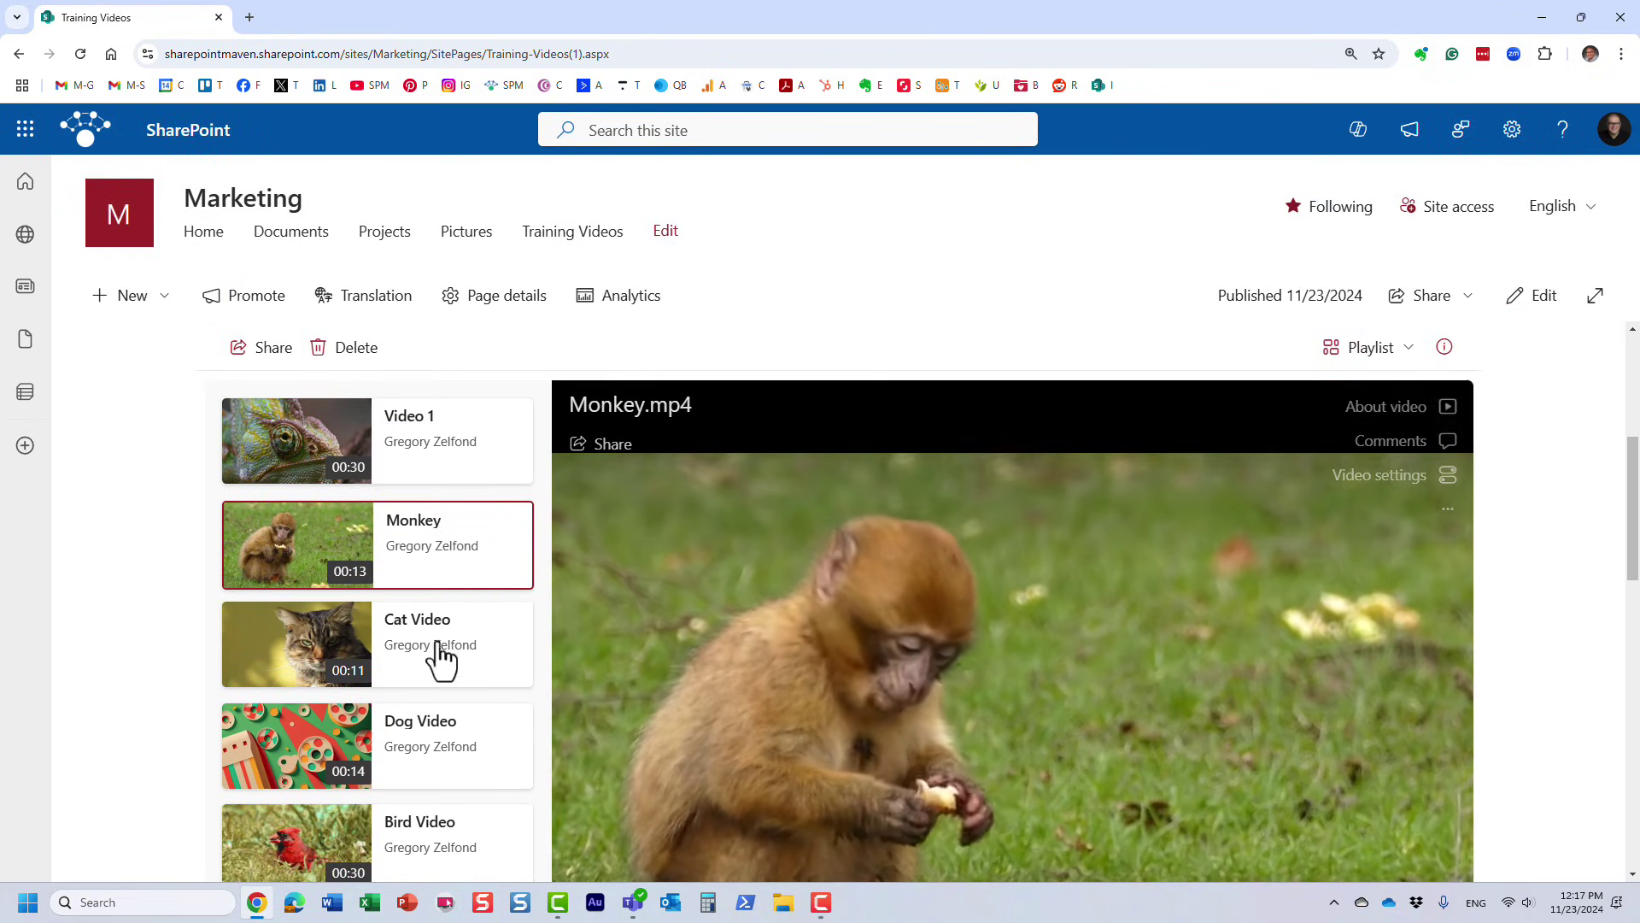
pyautogui.click(420, 656)
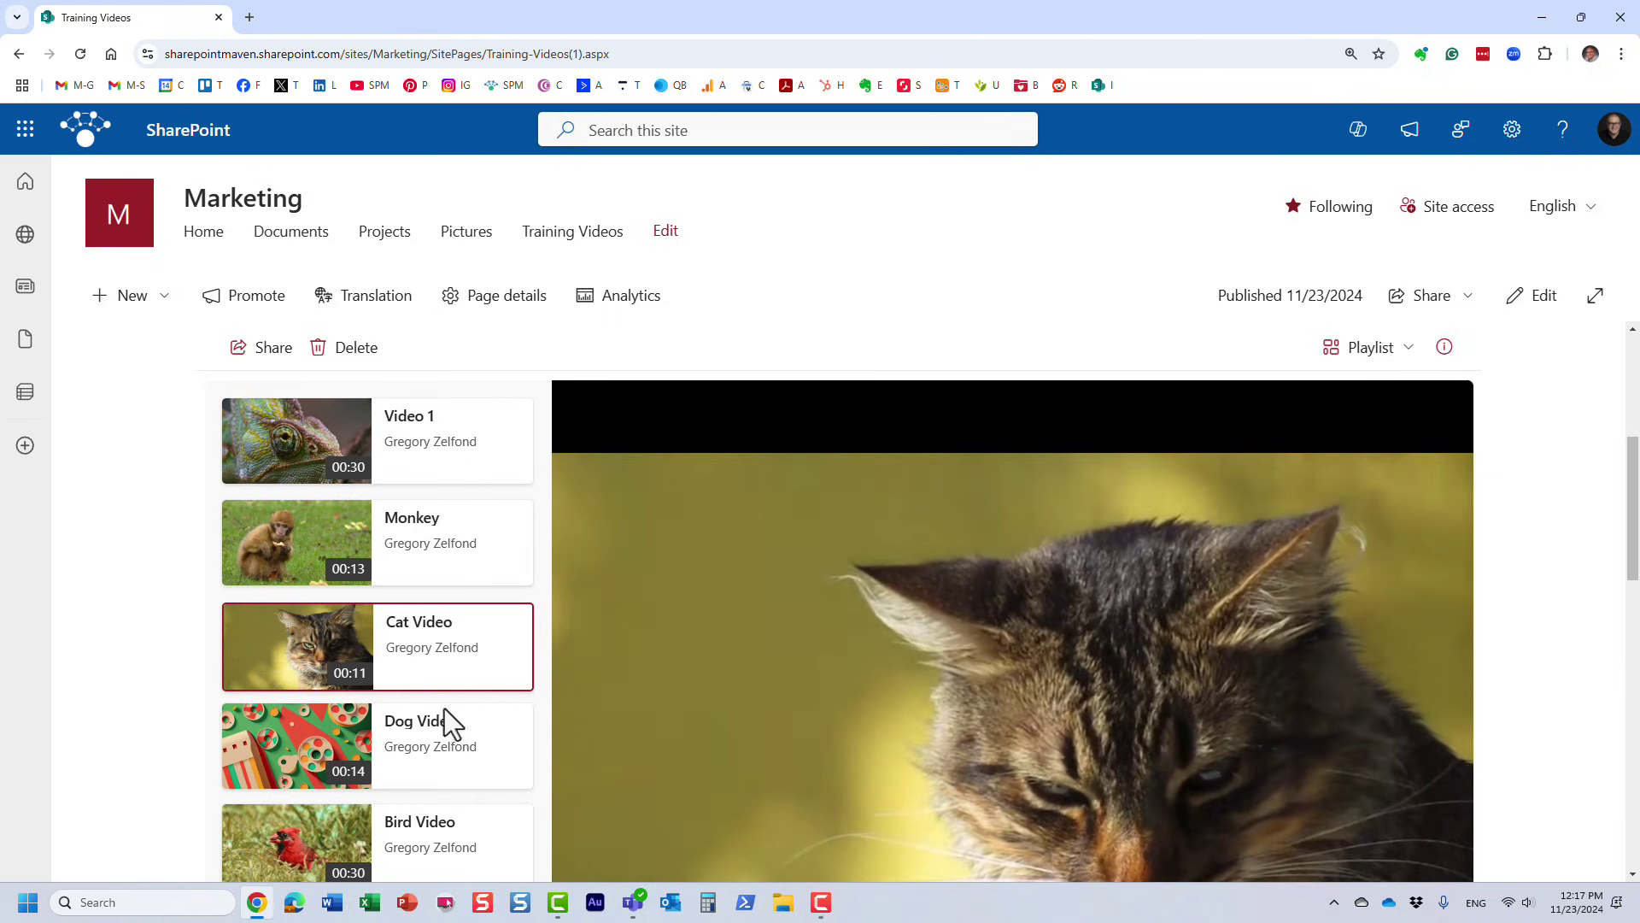
pyautogui.click(444, 711)
# Play the Monkey video from the Stream web part's grid, then close its pop-up player.
pyautogui.scroll(-2, 1080, 602)
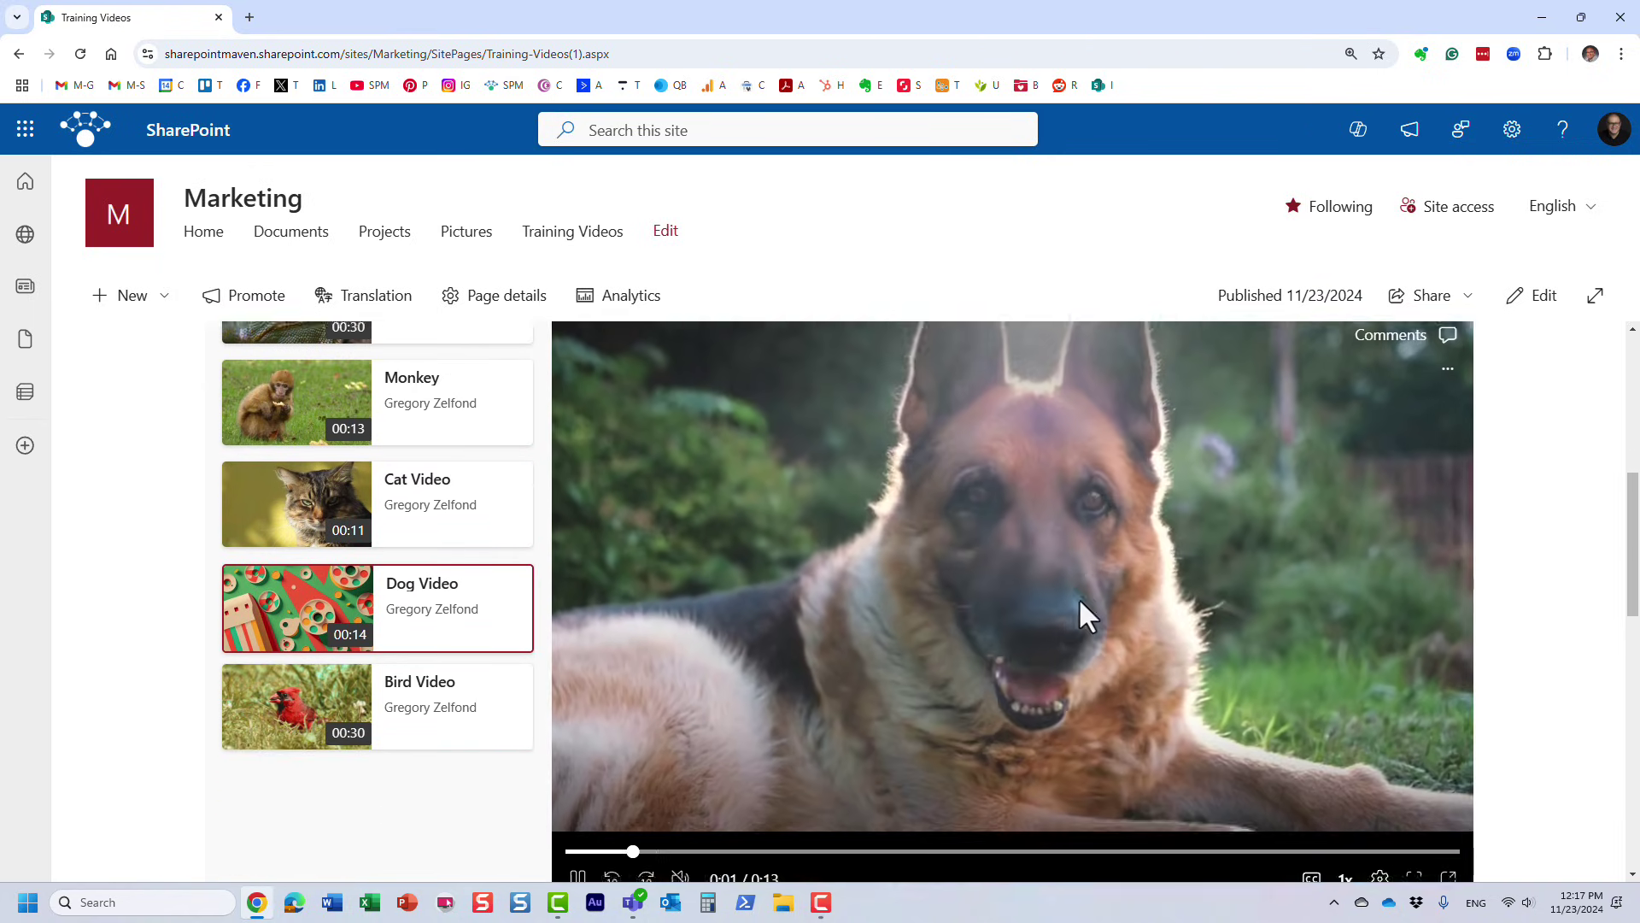
pyautogui.scroll(-8, 1079, 601)
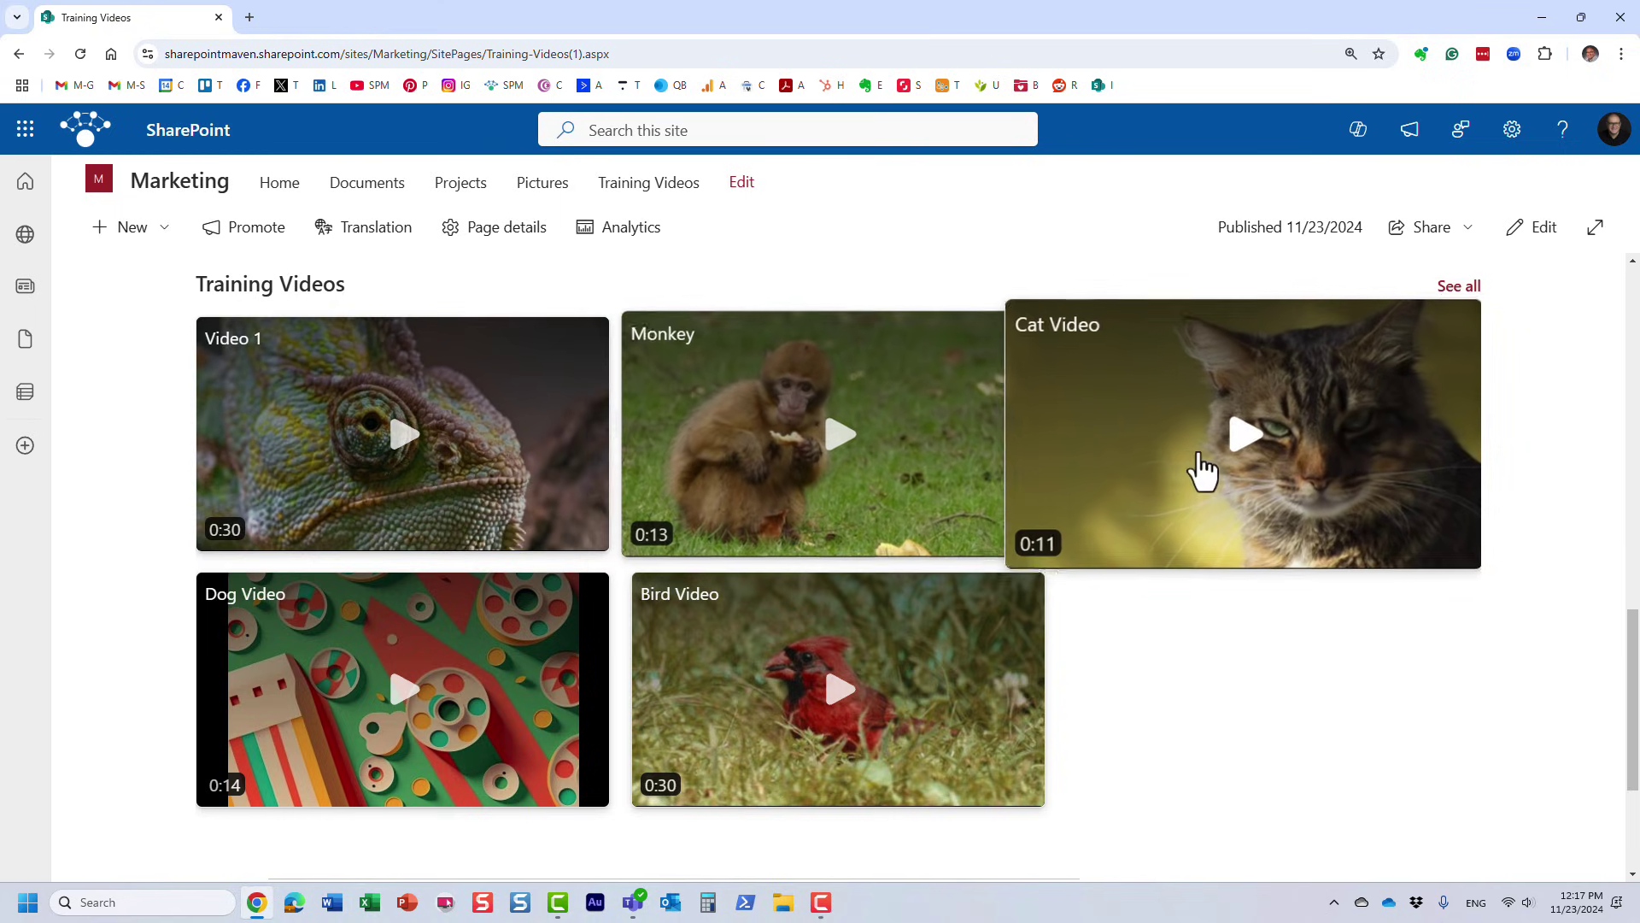
pyautogui.click(837, 437)
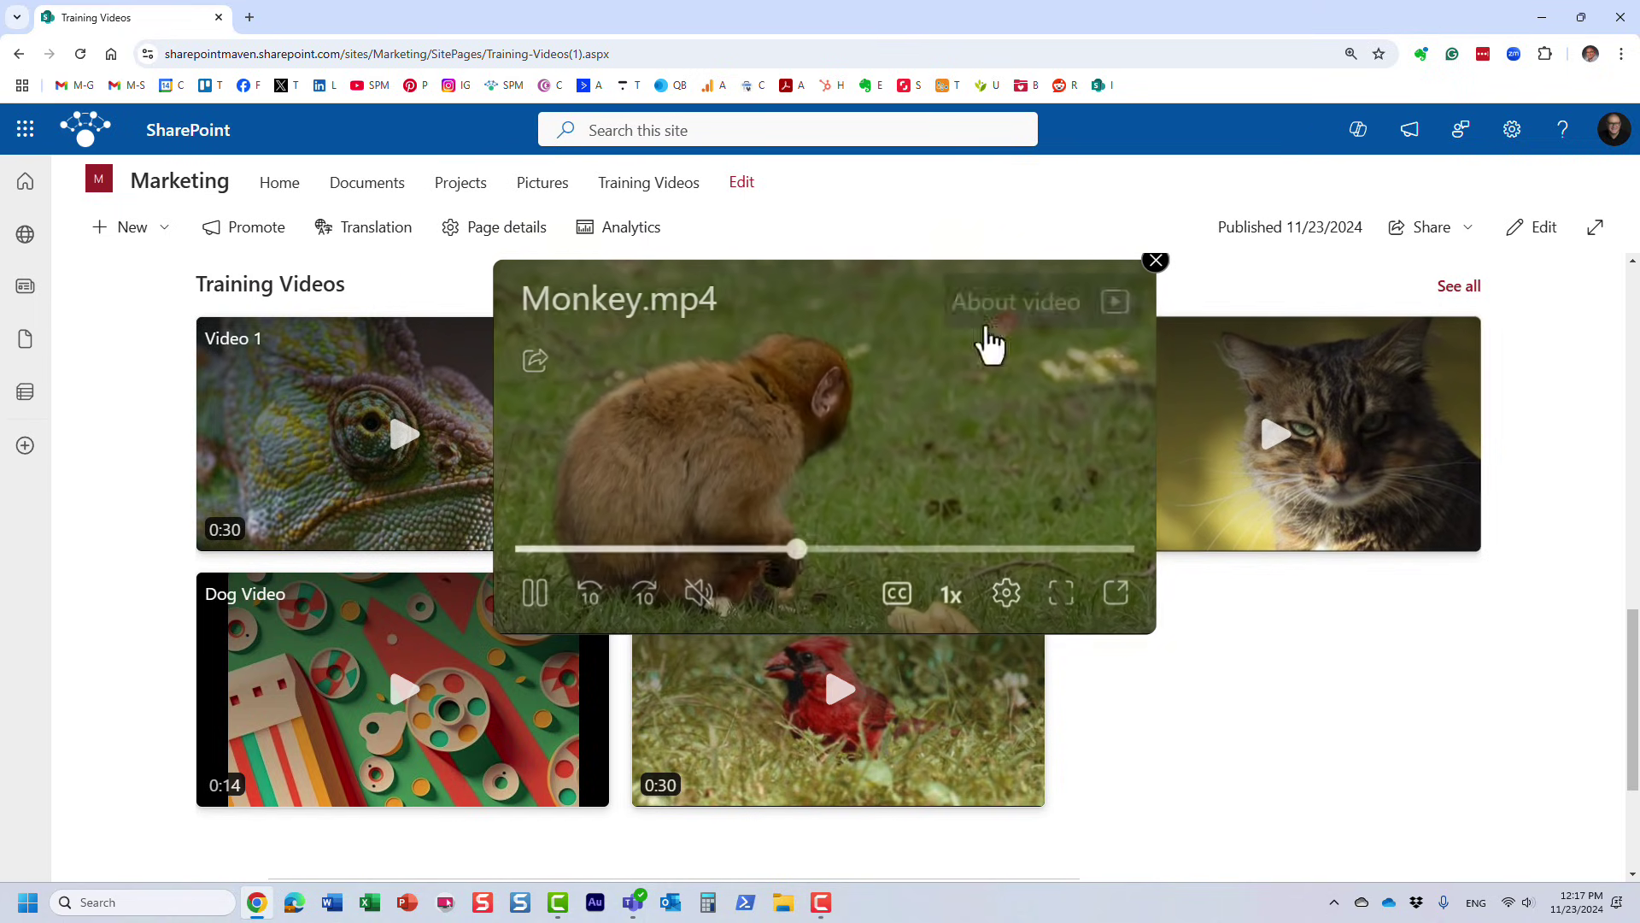
pyautogui.click(1156, 261)
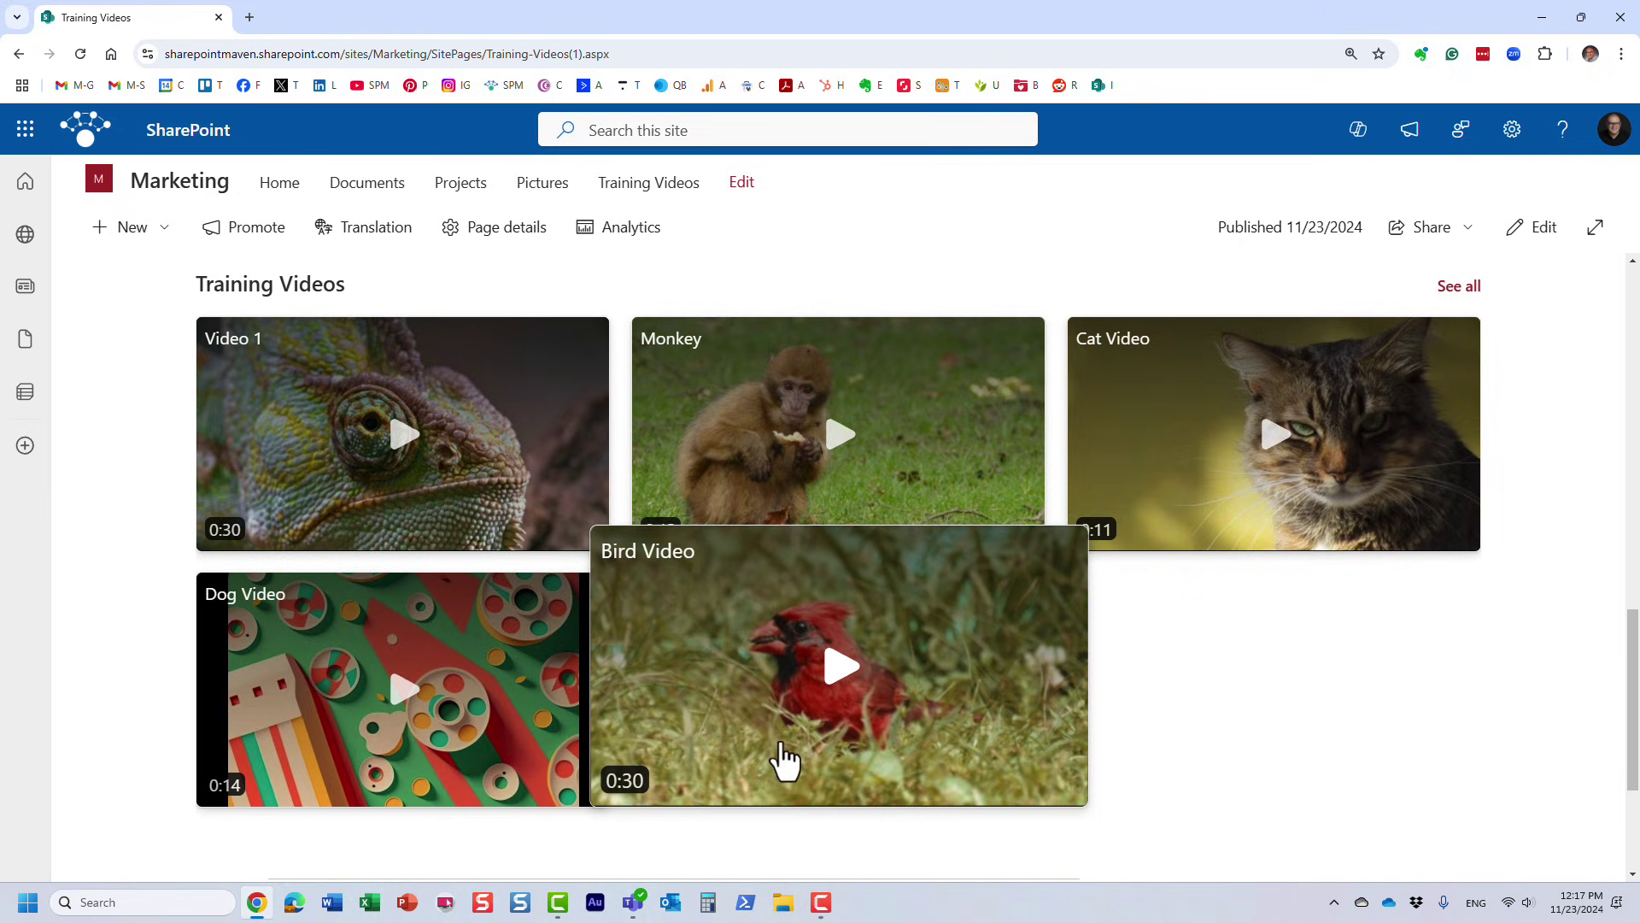
# Compare how the List web part's playlist and the Stream web part's grid present the training videos.
pyautogui.scroll(2, 864, 714)
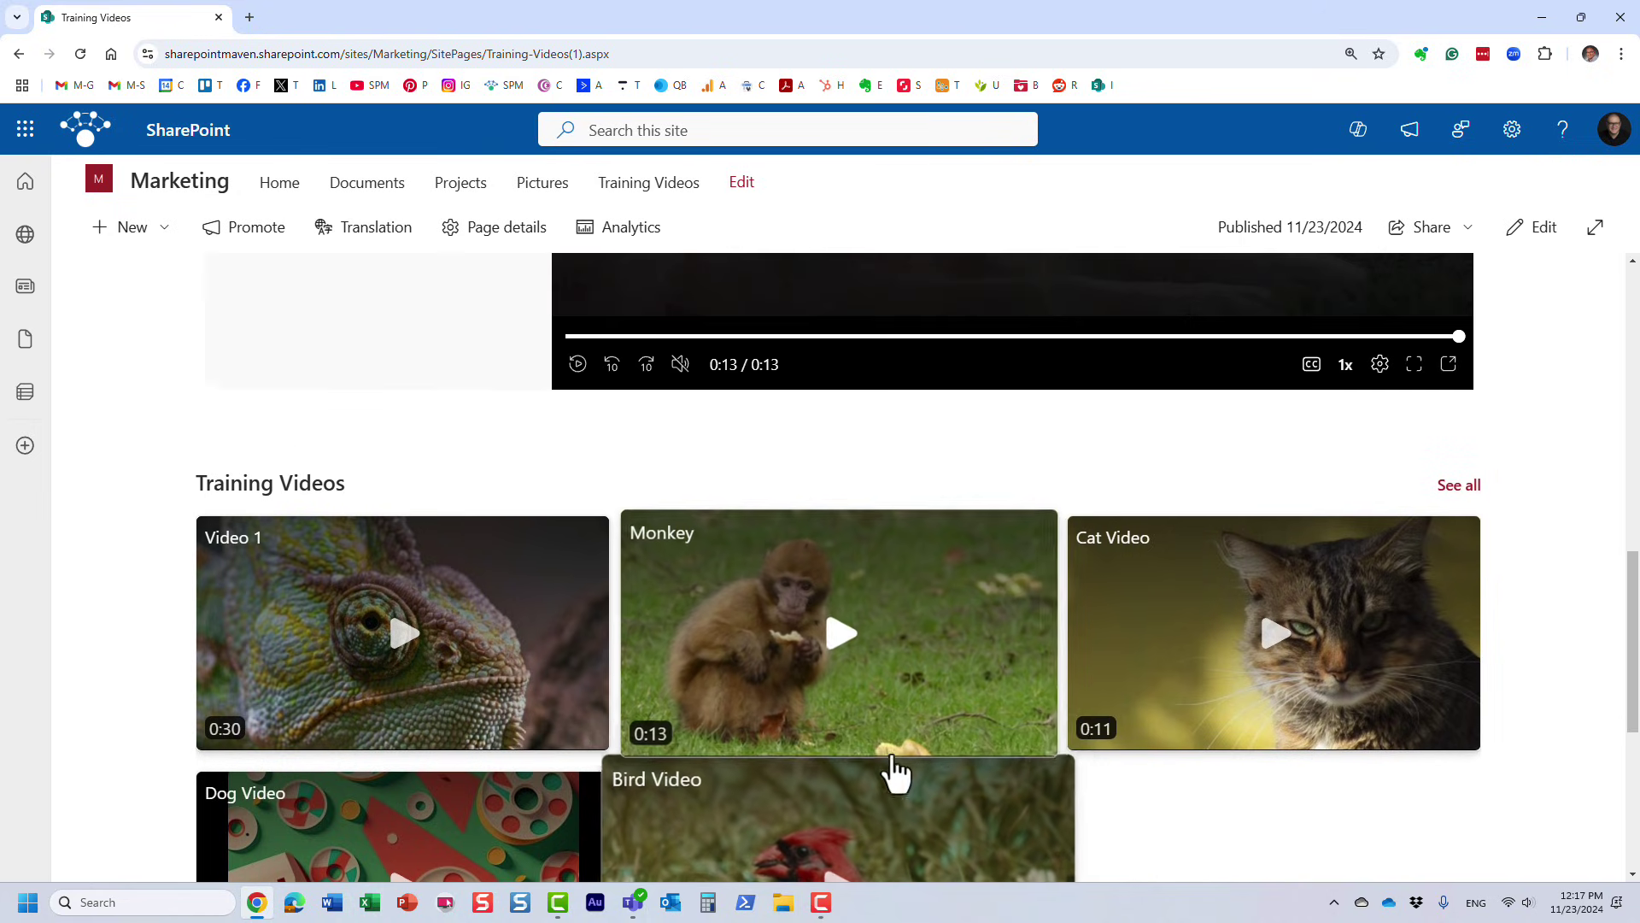
pyautogui.scroll(4, 1217, 722)
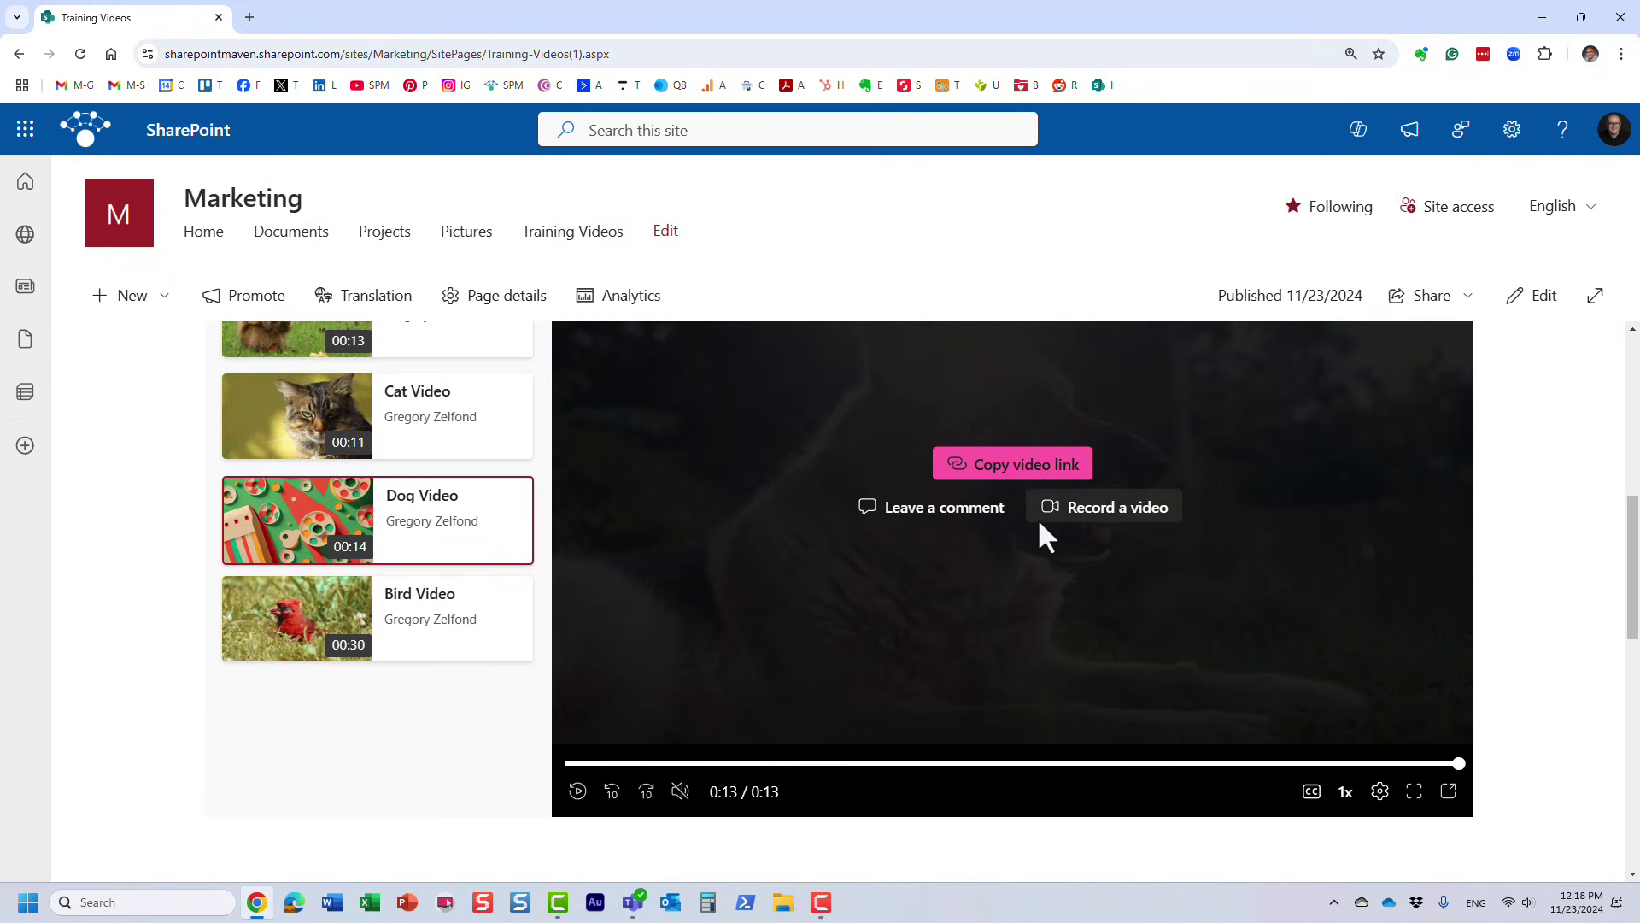
pyautogui.scroll(1, 1160, 454)
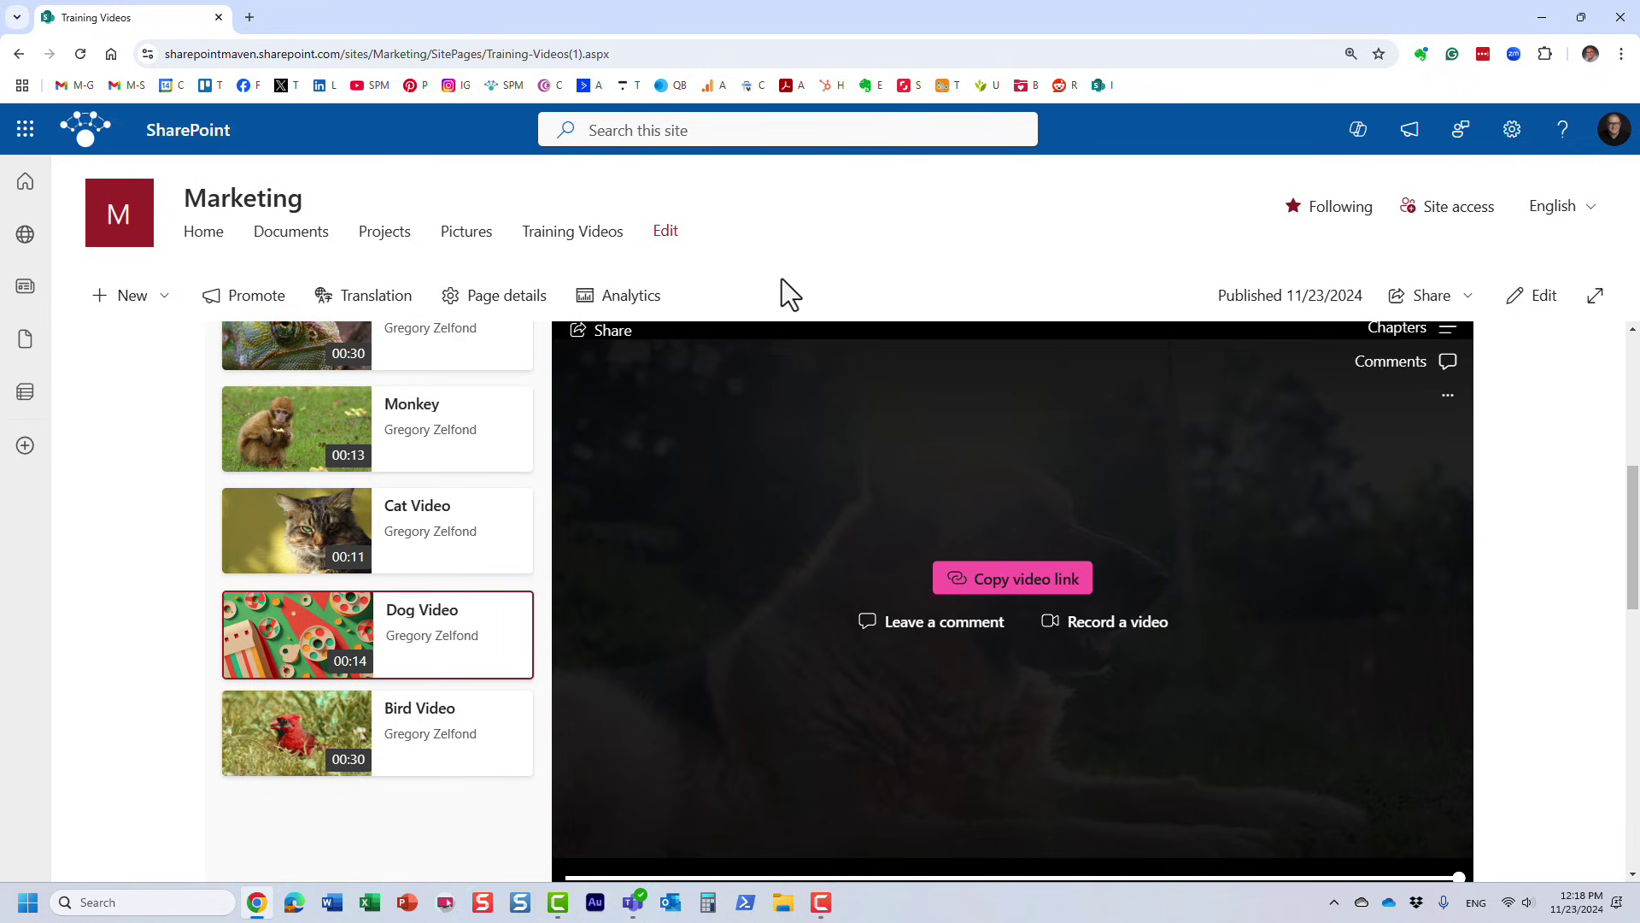
pyautogui.scroll(2, 478, 351)
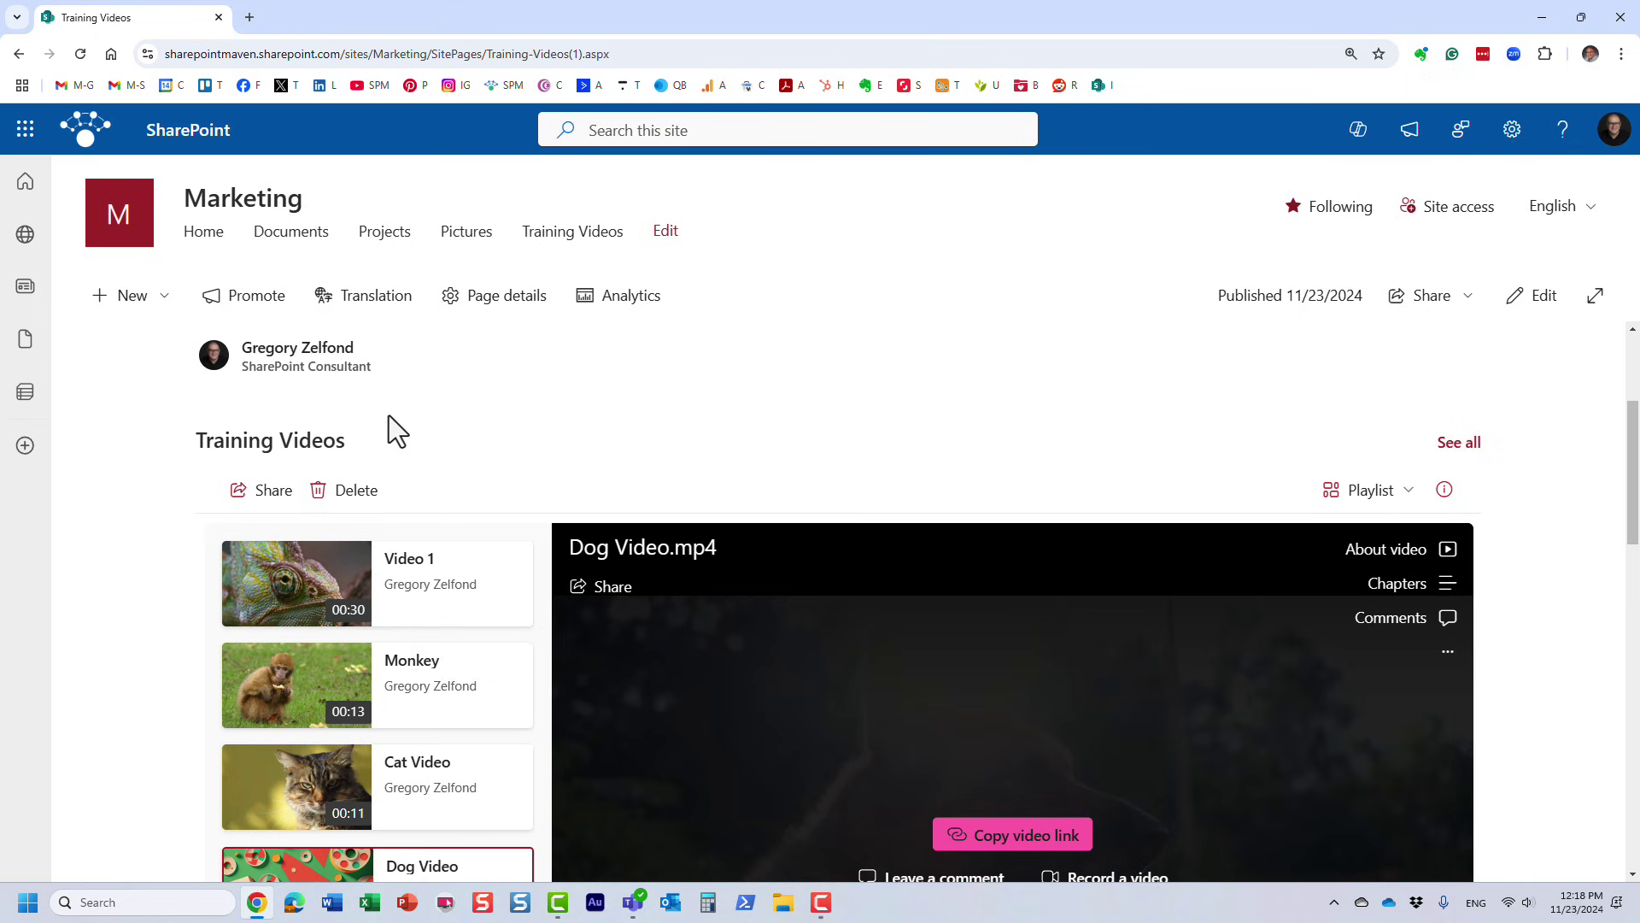
pyautogui.scroll(-5, 714, 461)
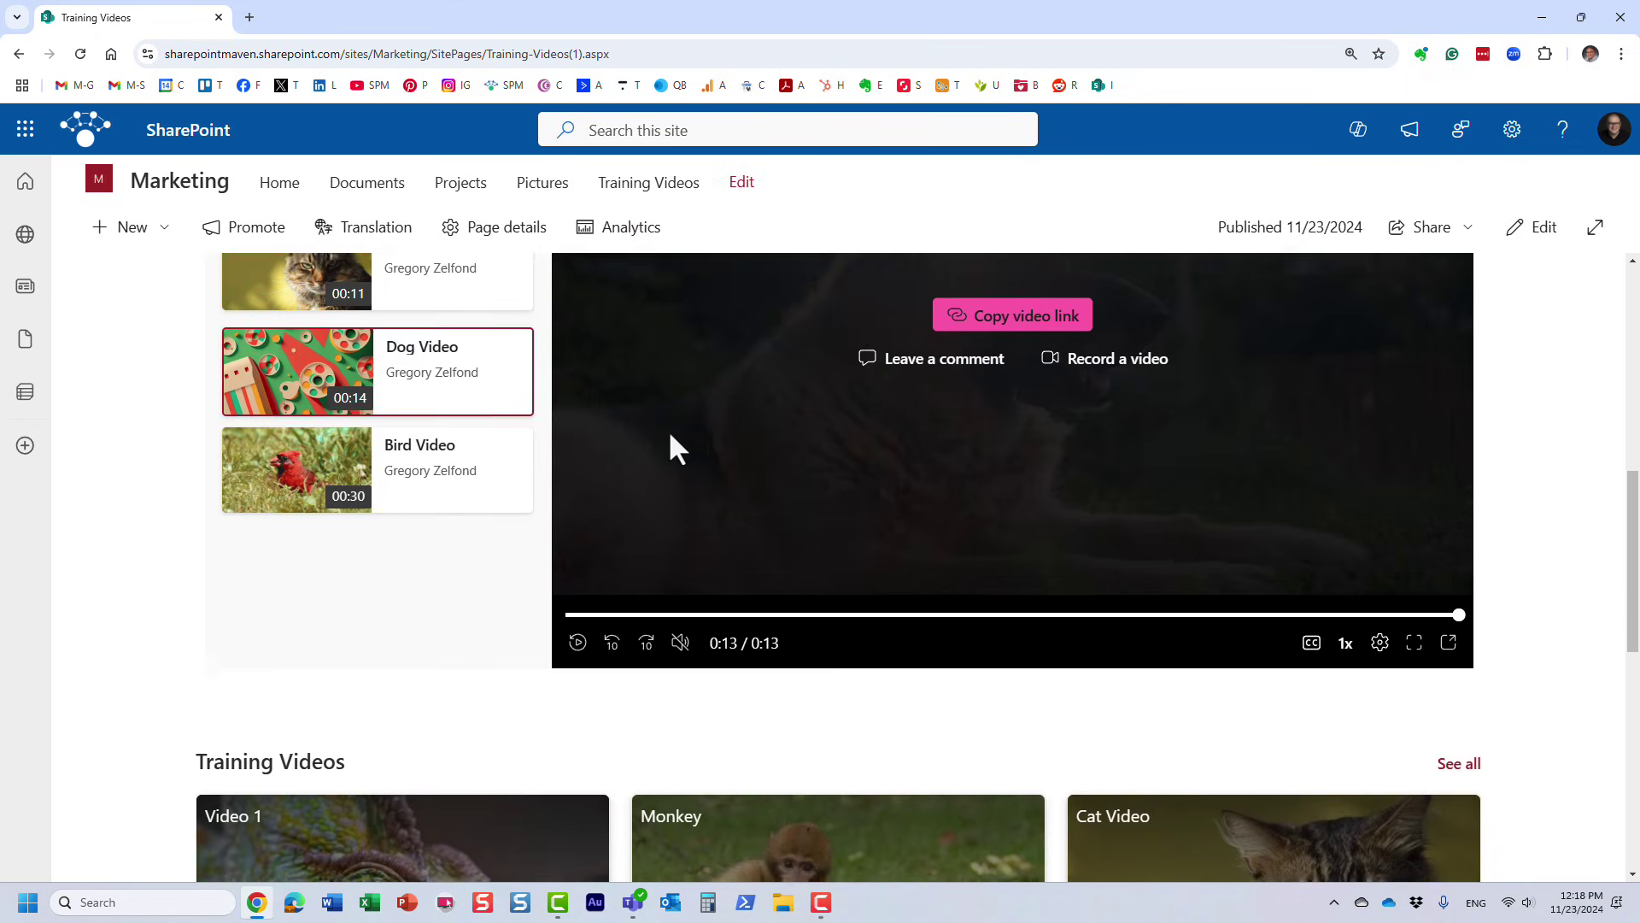
pyautogui.scroll(-4, 669, 440)
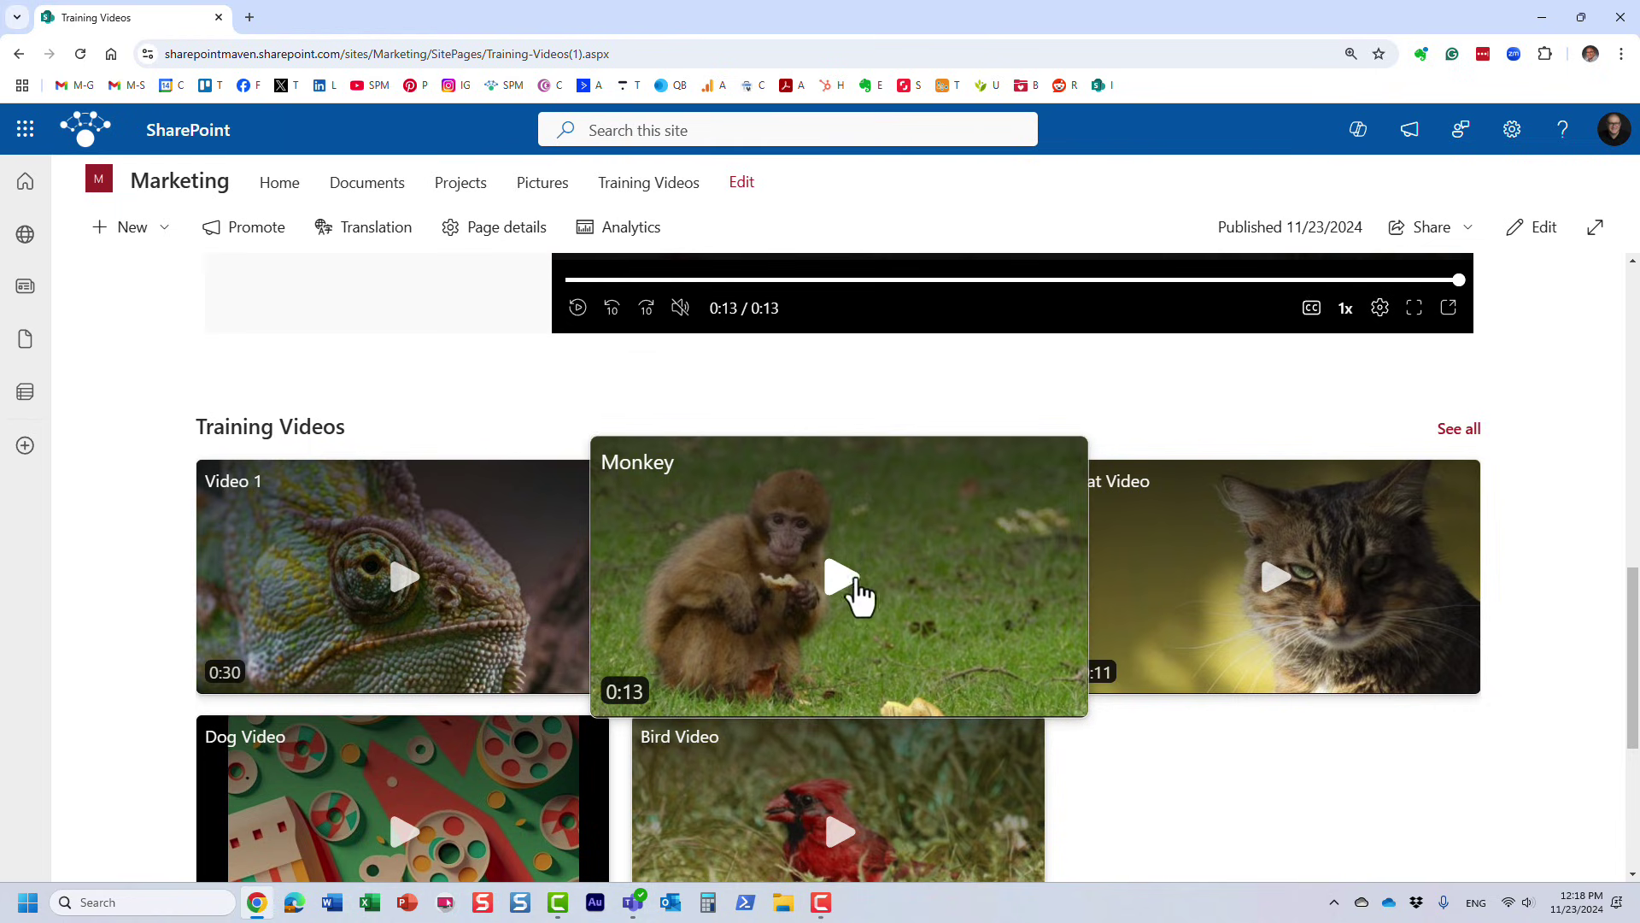